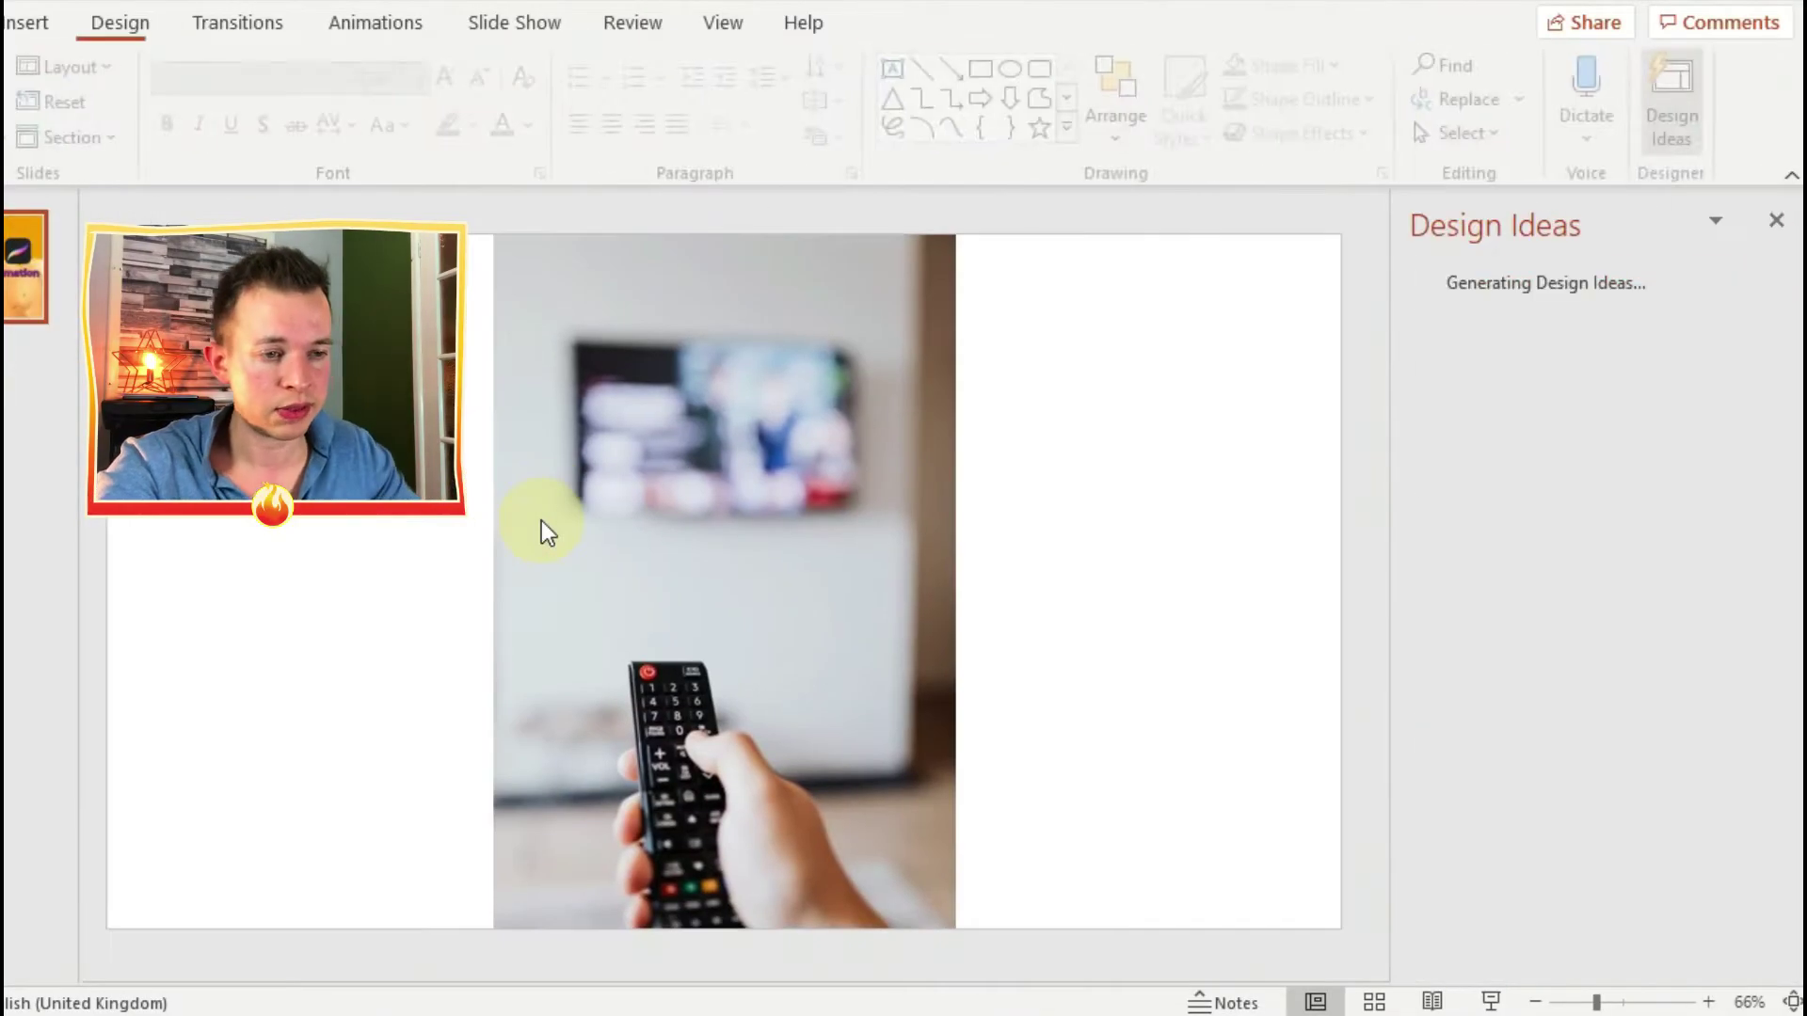
Insert the flatscreen TV picture from this computer onto the slide
left_click(36, 26)
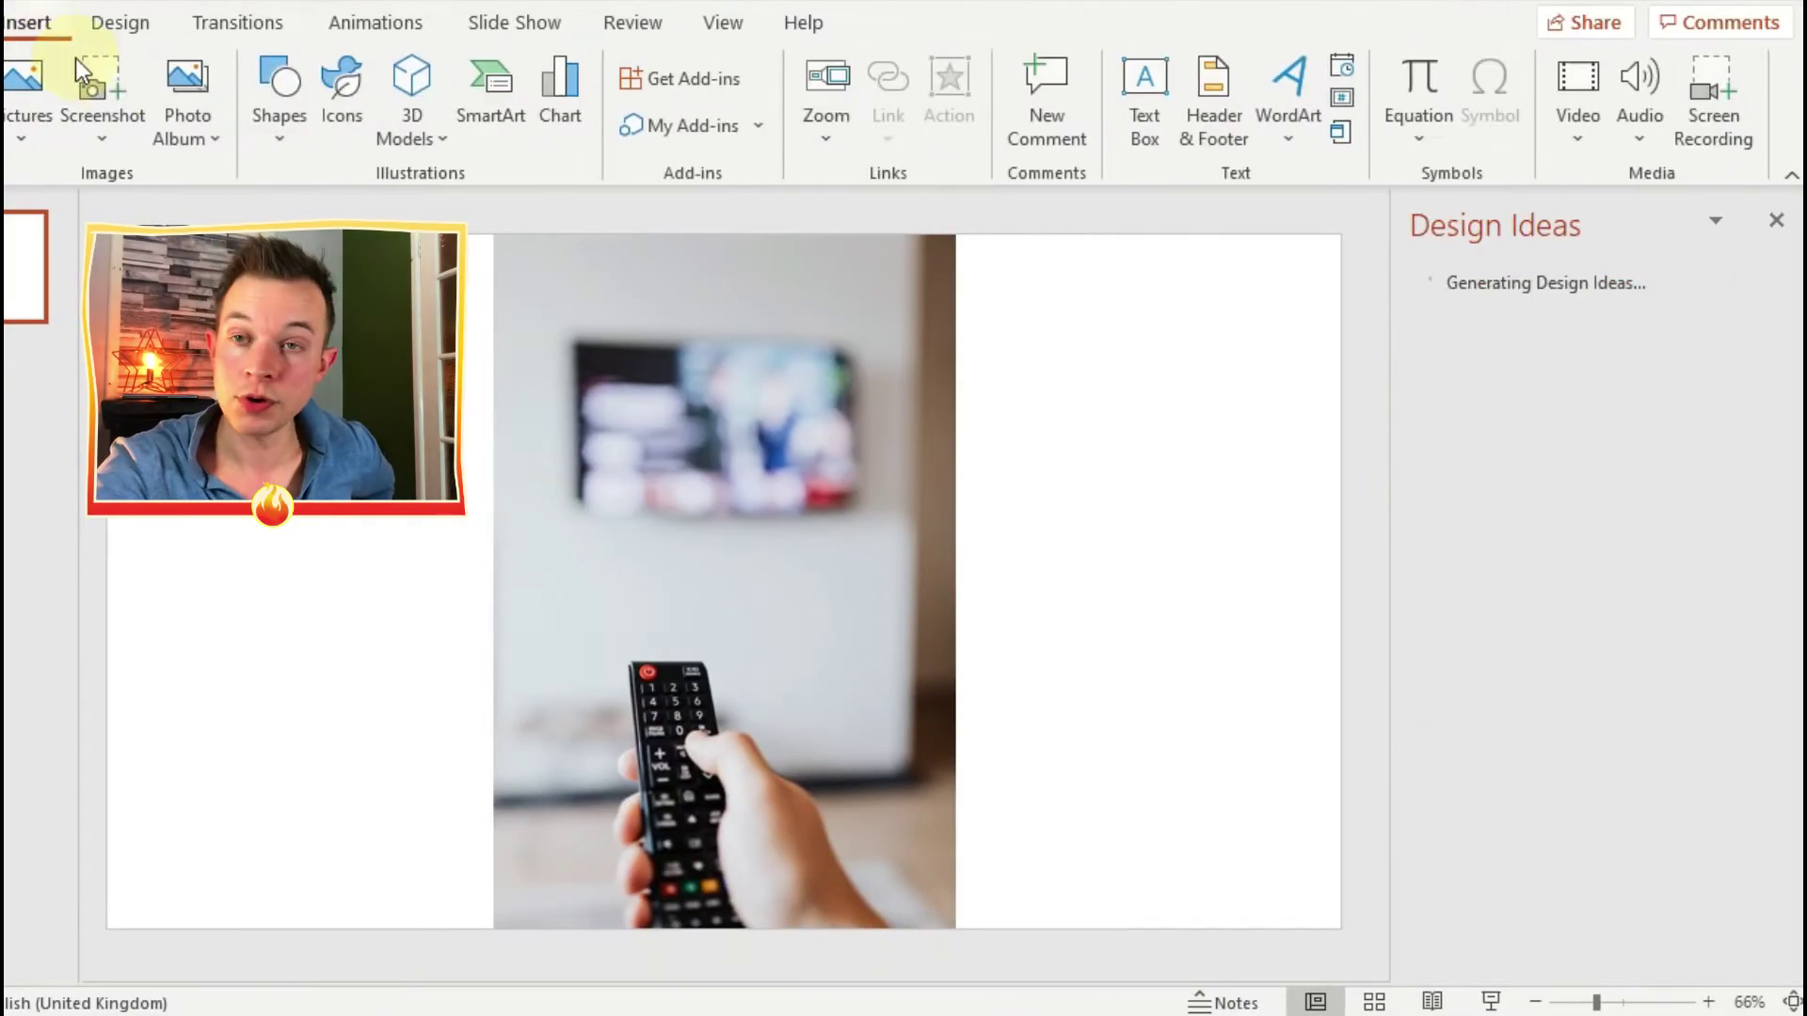
left_click(38, 79)
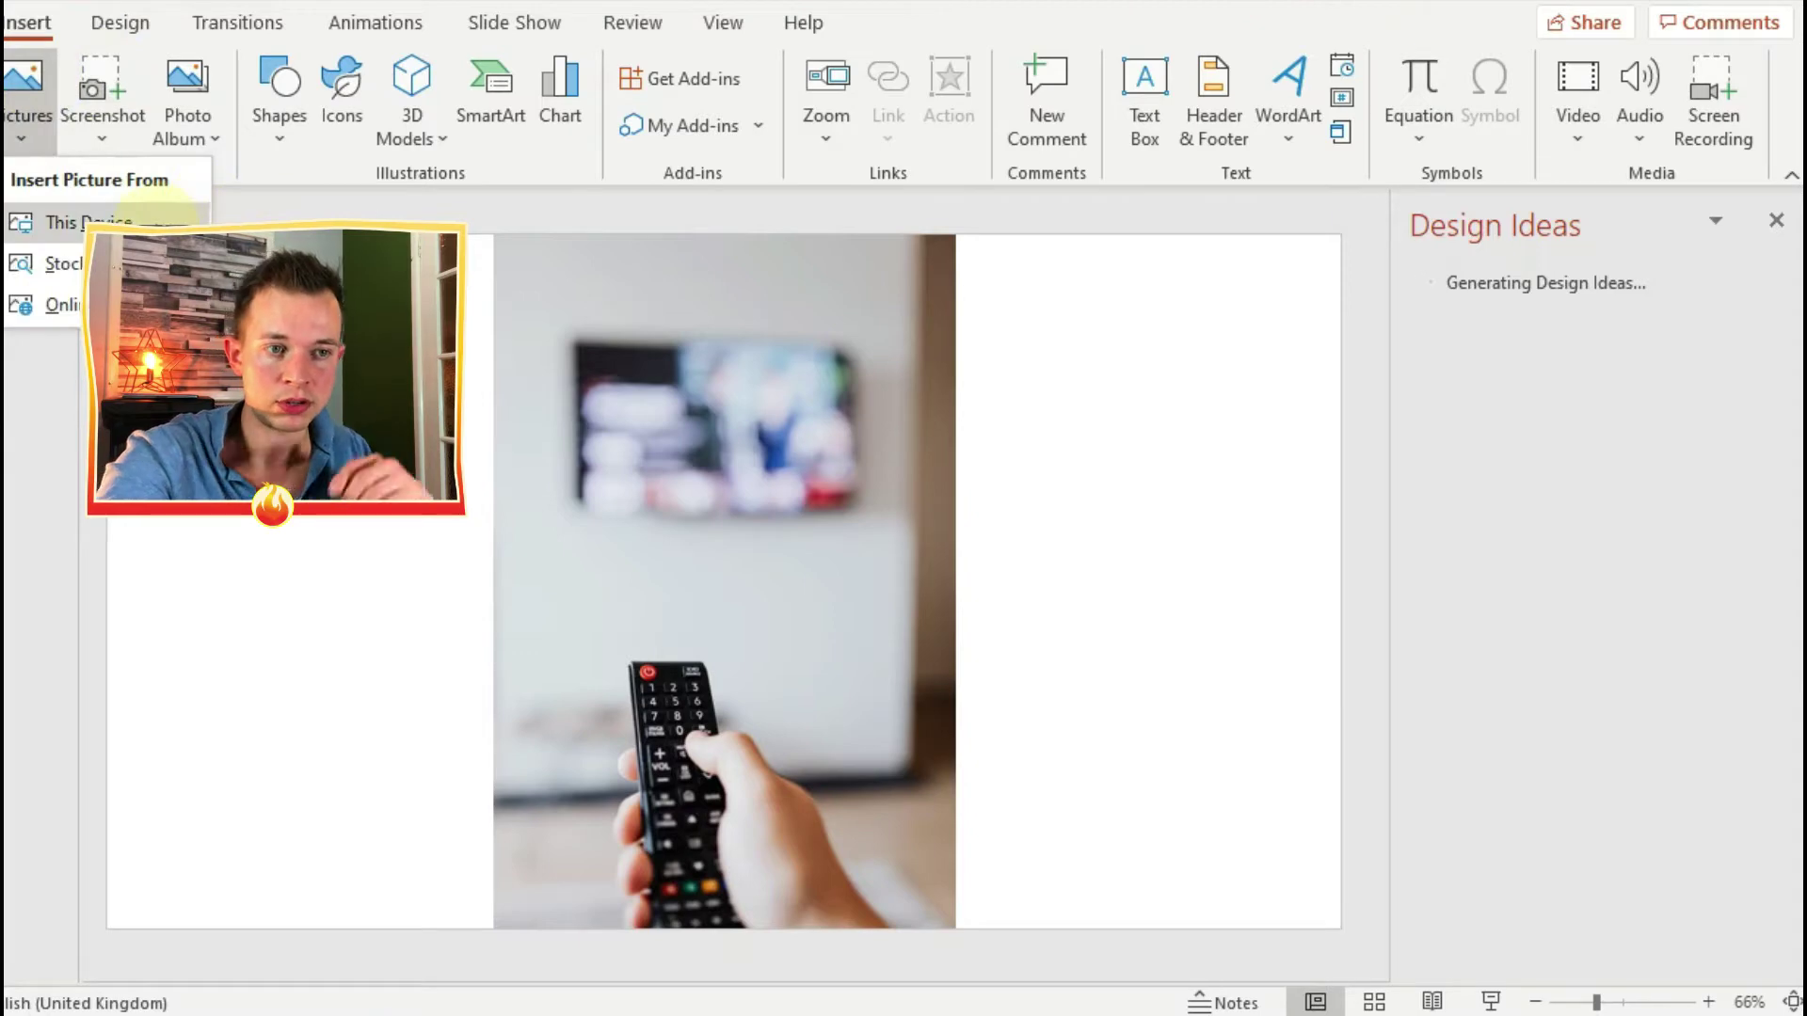
left_click(89, 222)
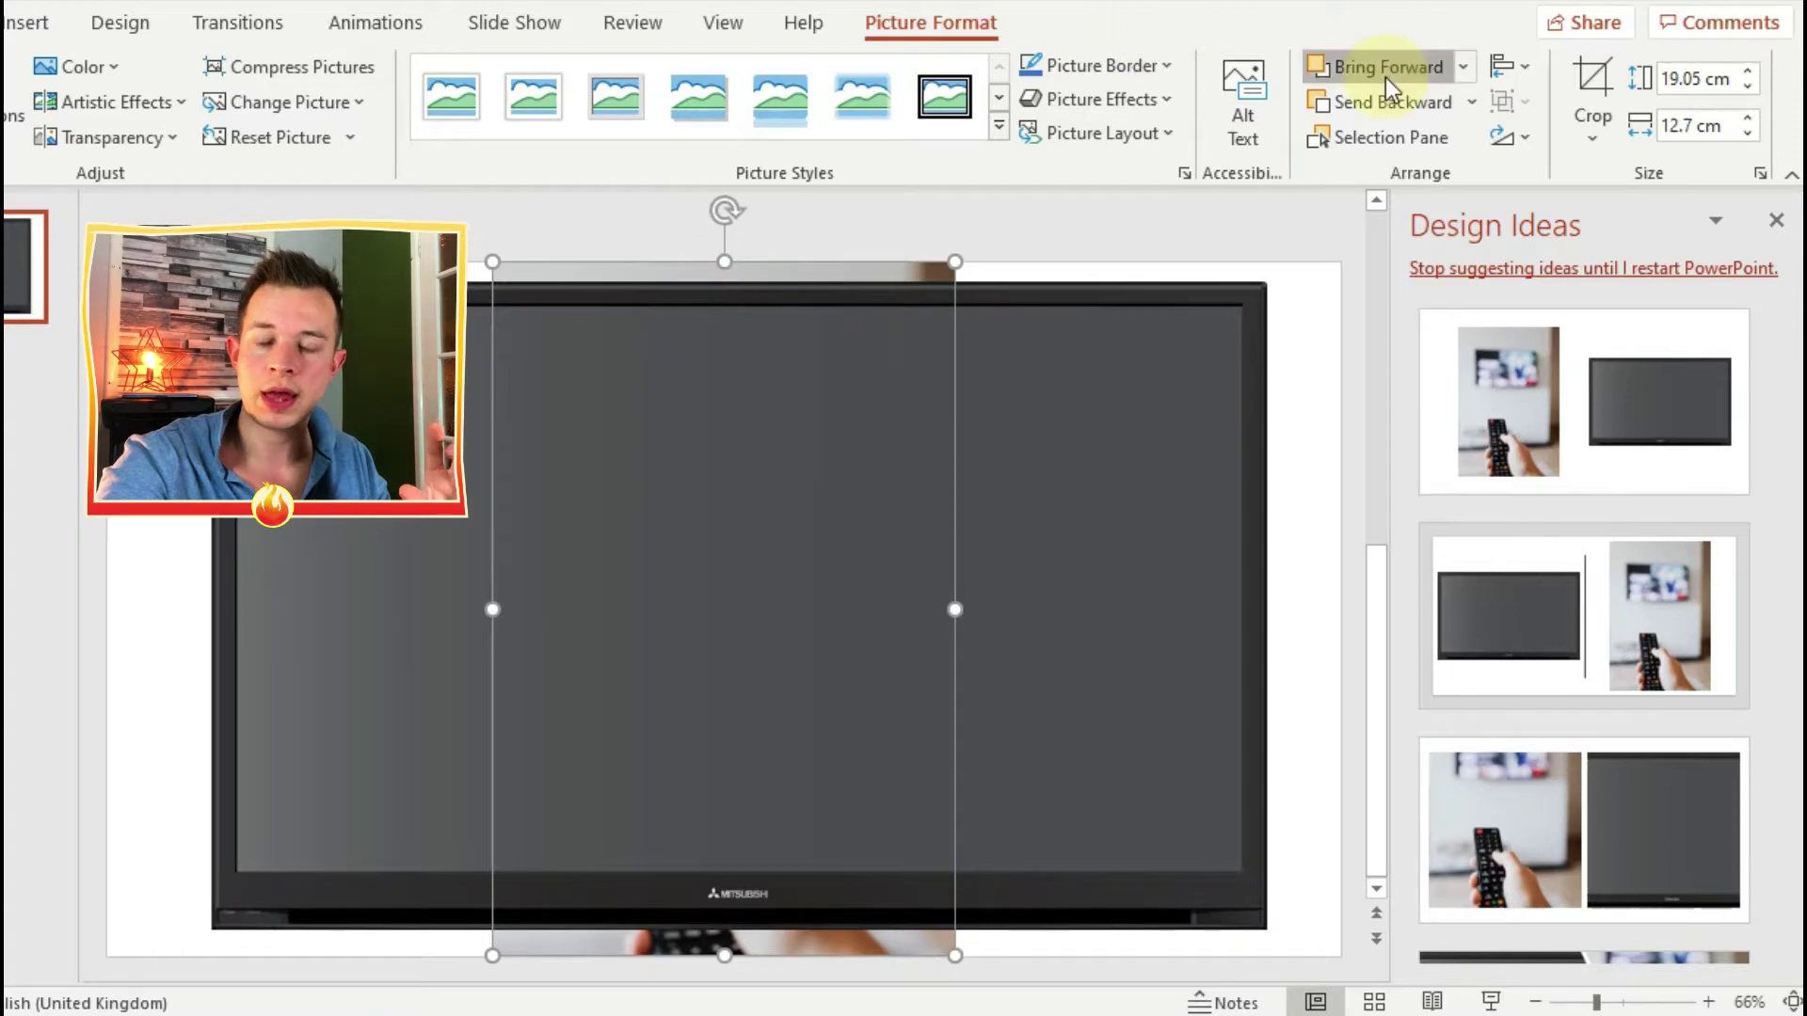
Bring the remote photo forward and remove its grey background, keeping the hand and remote
left_click(1387, 81)
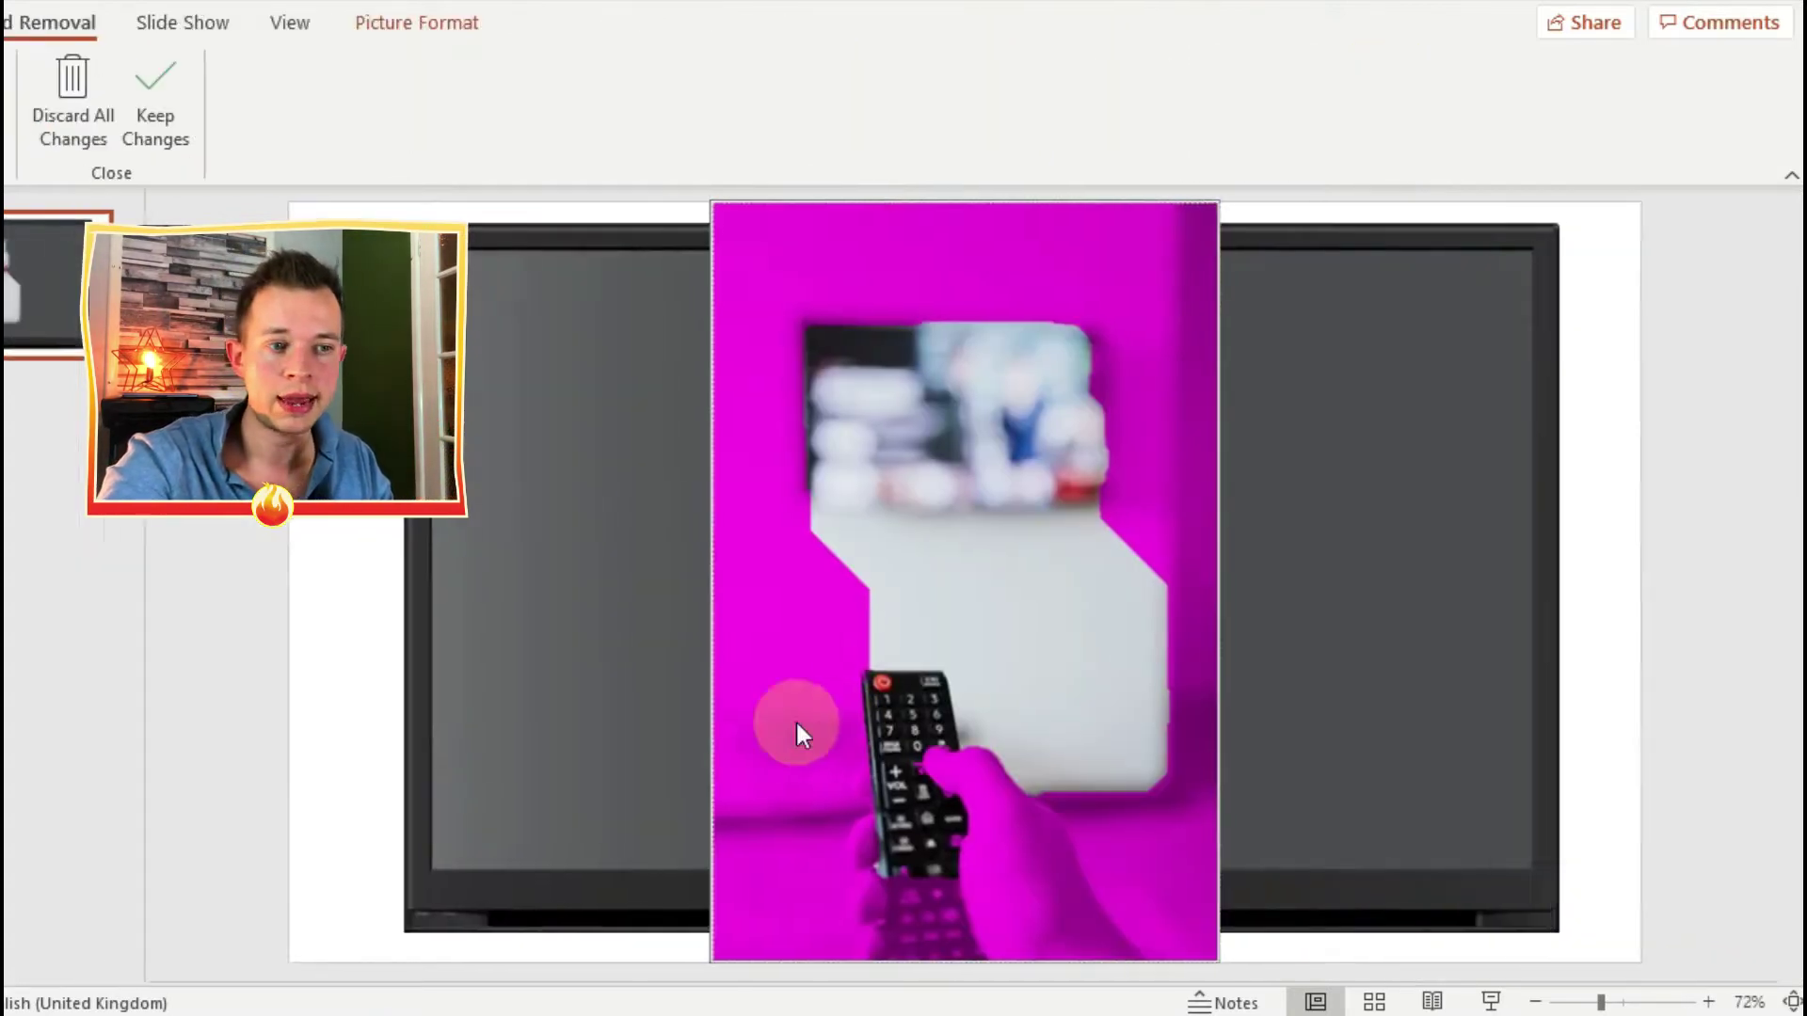
left_click(0, 108)
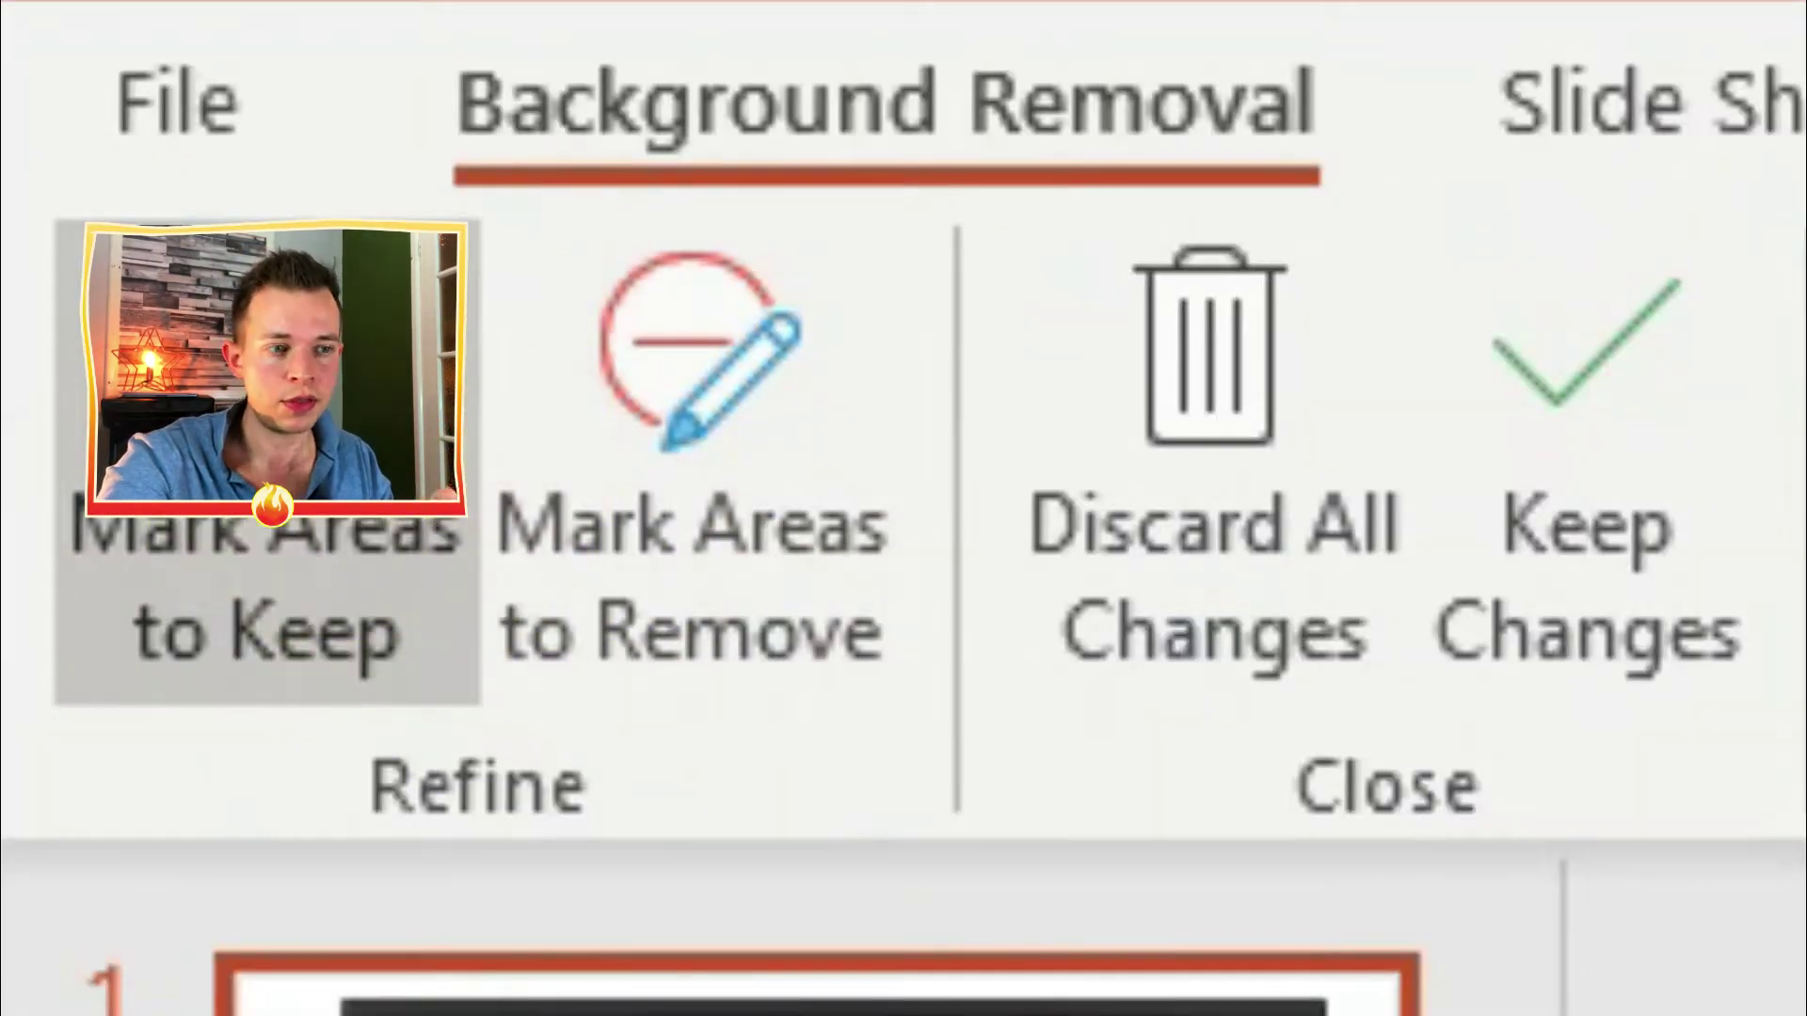
mouse_move(978, 791)
left_mouse_down()
mouse_move(1025, 782)
mouse_move(1046, 890)
left_mouse_up()
left_click_drag(829, 513, 1121, 743)
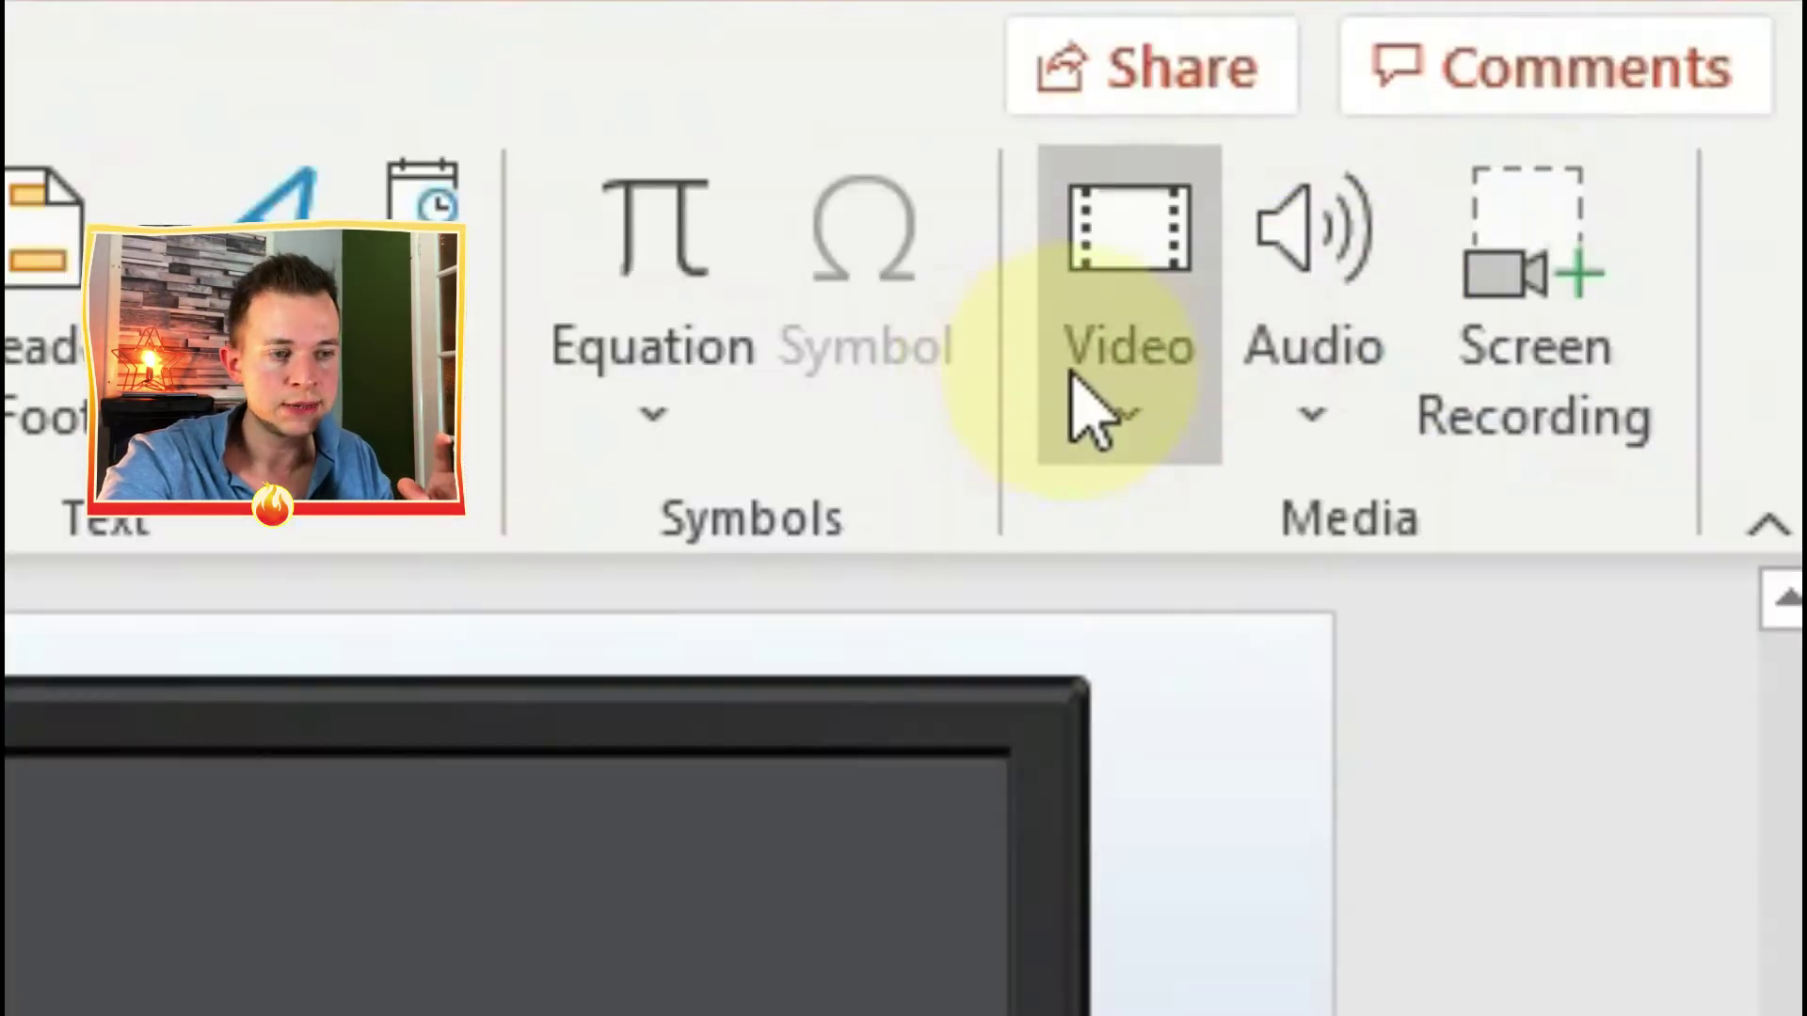
Insert the whiteboard intro video from this computer and move it onto the TV screen
left_click(1560, 123)
left_click(1602, 219)
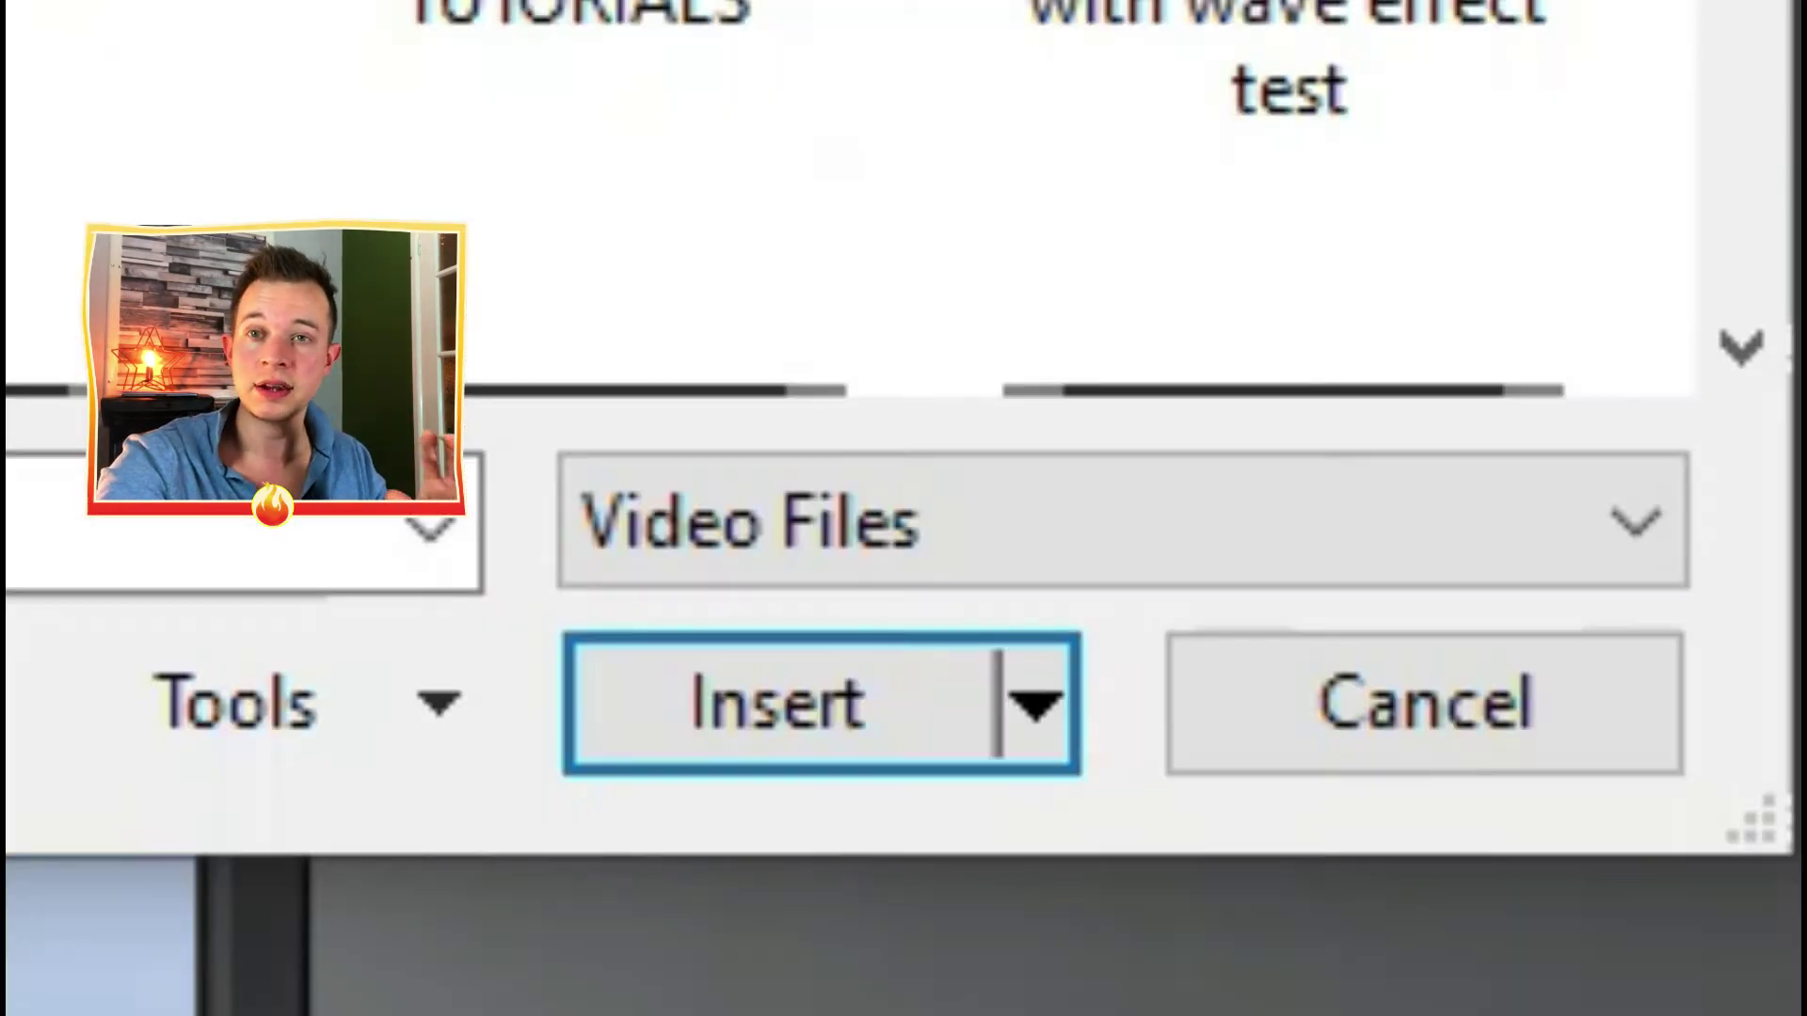
key("Return")
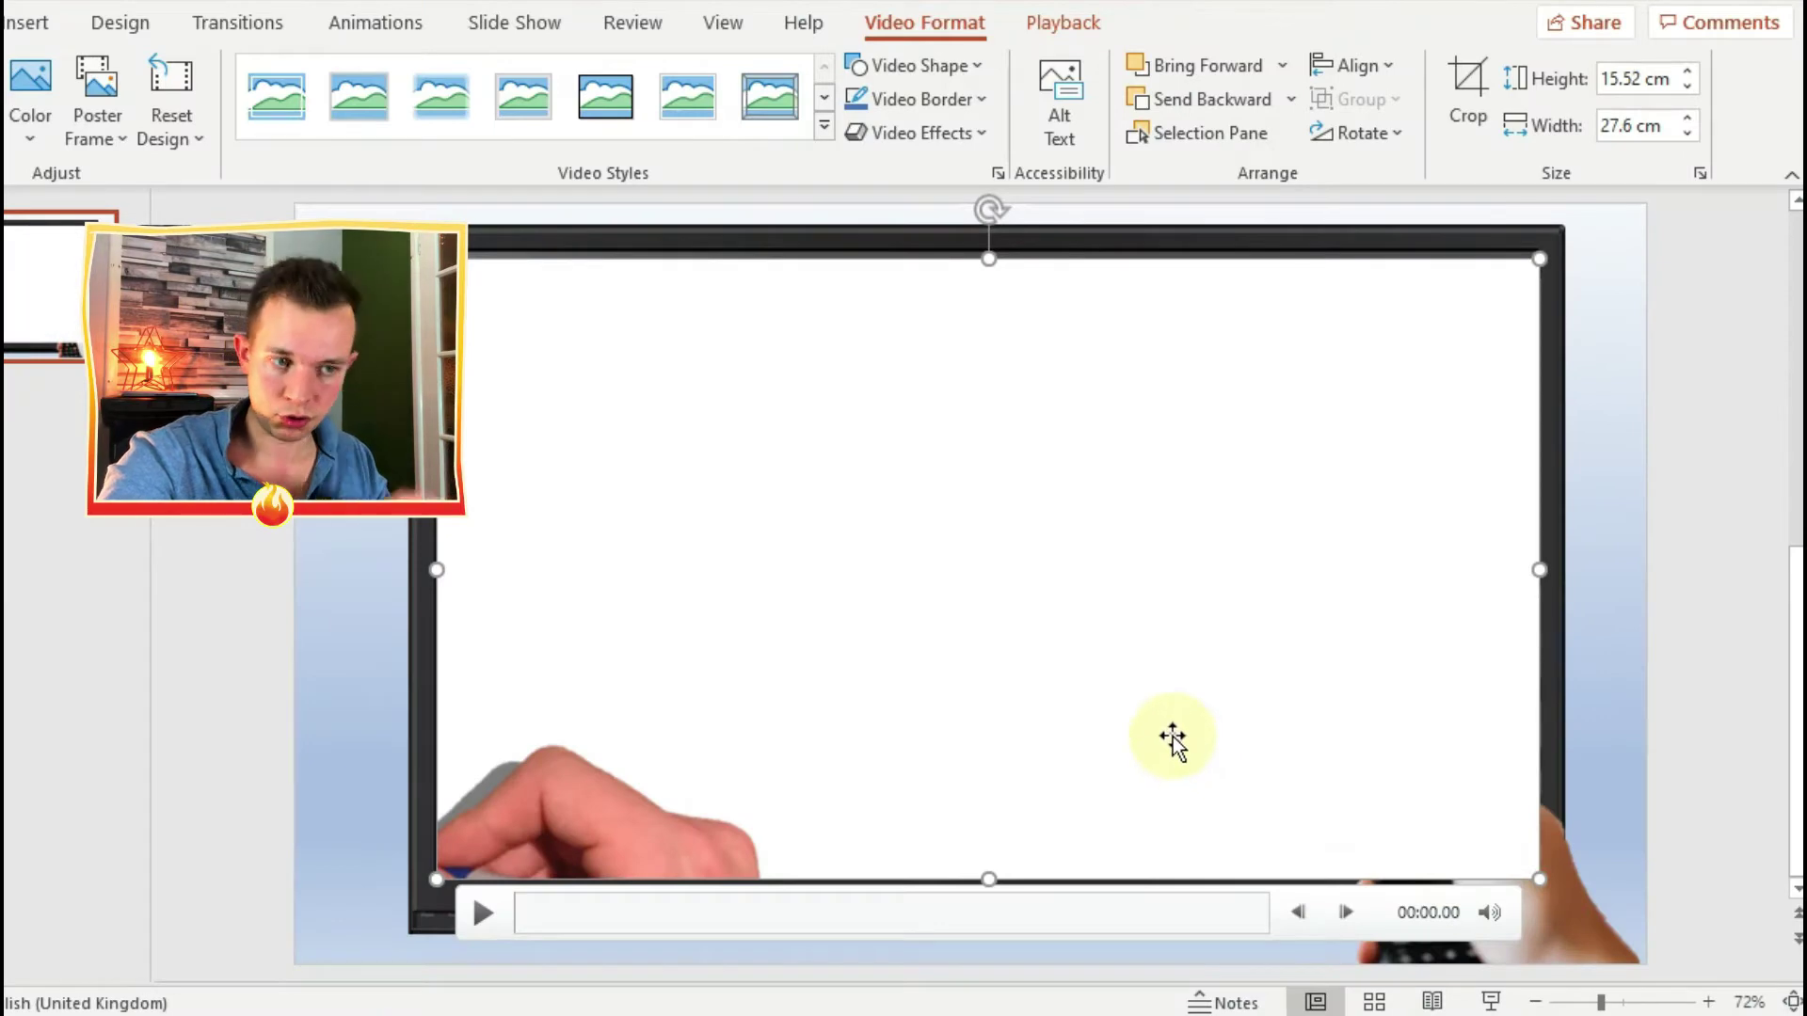
left_click_drag(1173, 736, 1173, 726)
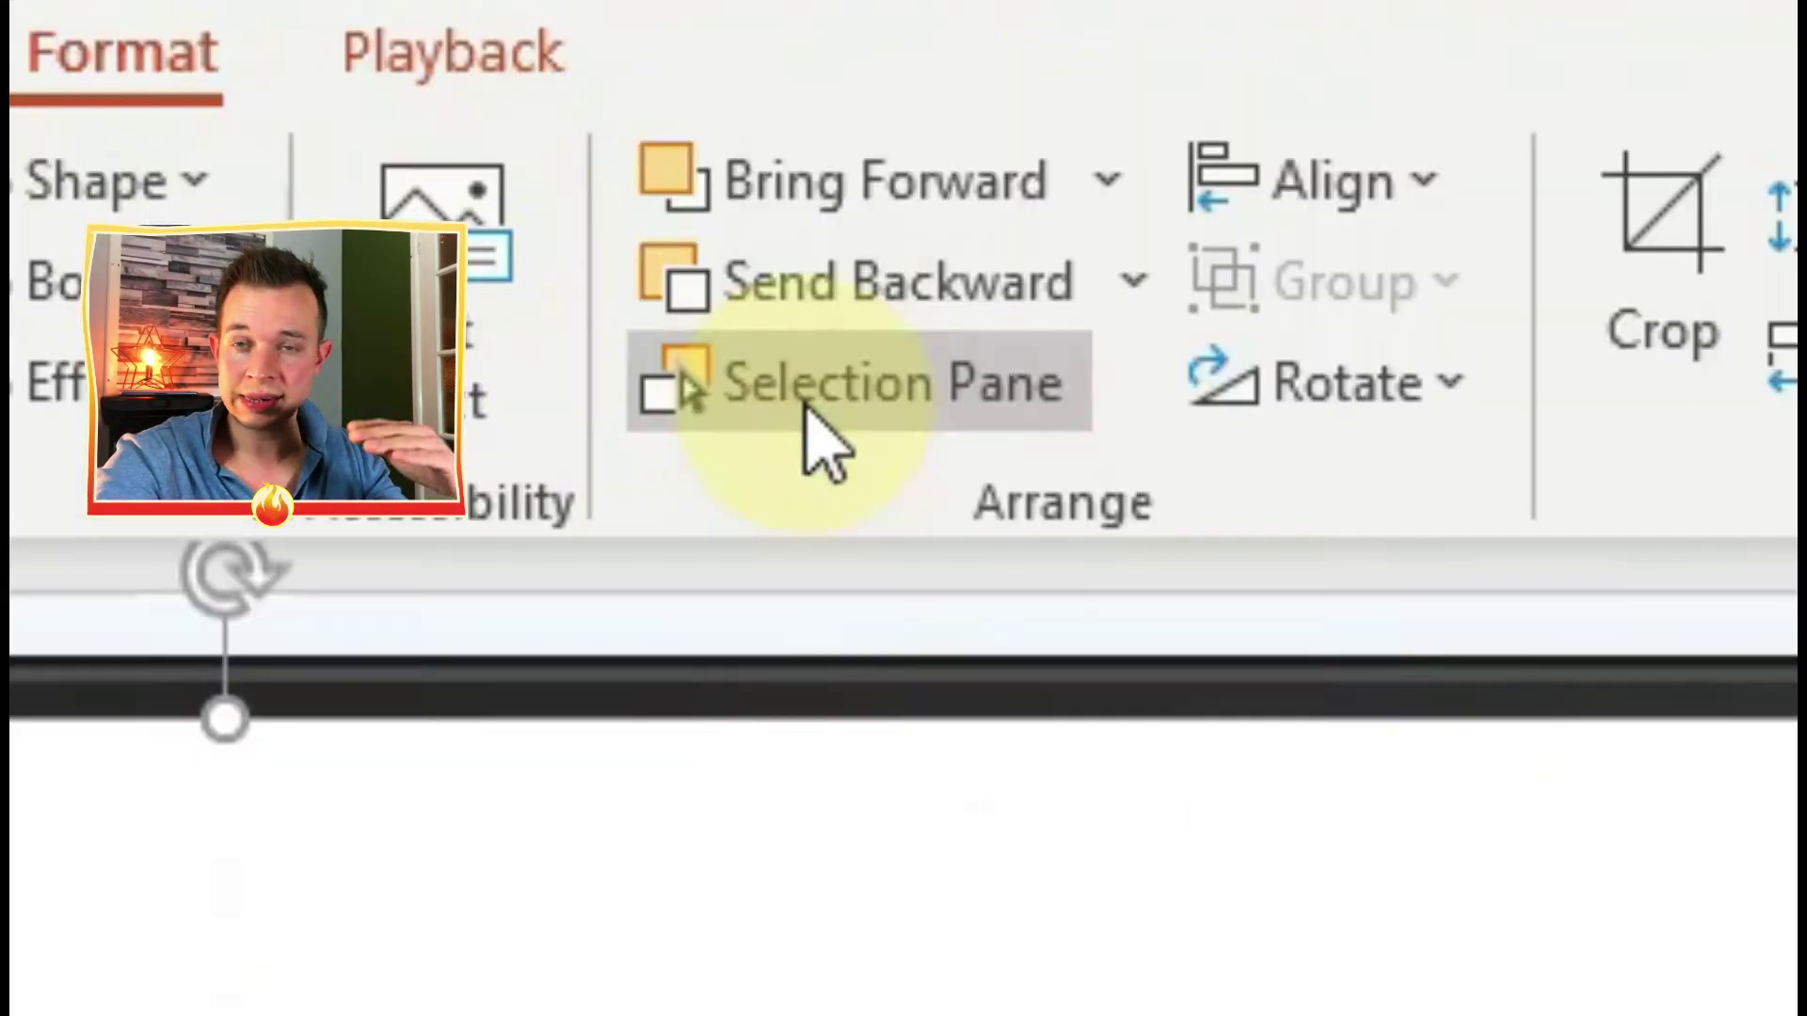
Hide the whiteboard video, then enlarge the flight navigator video to fill the TV and hide it
left_click(1181, 137)
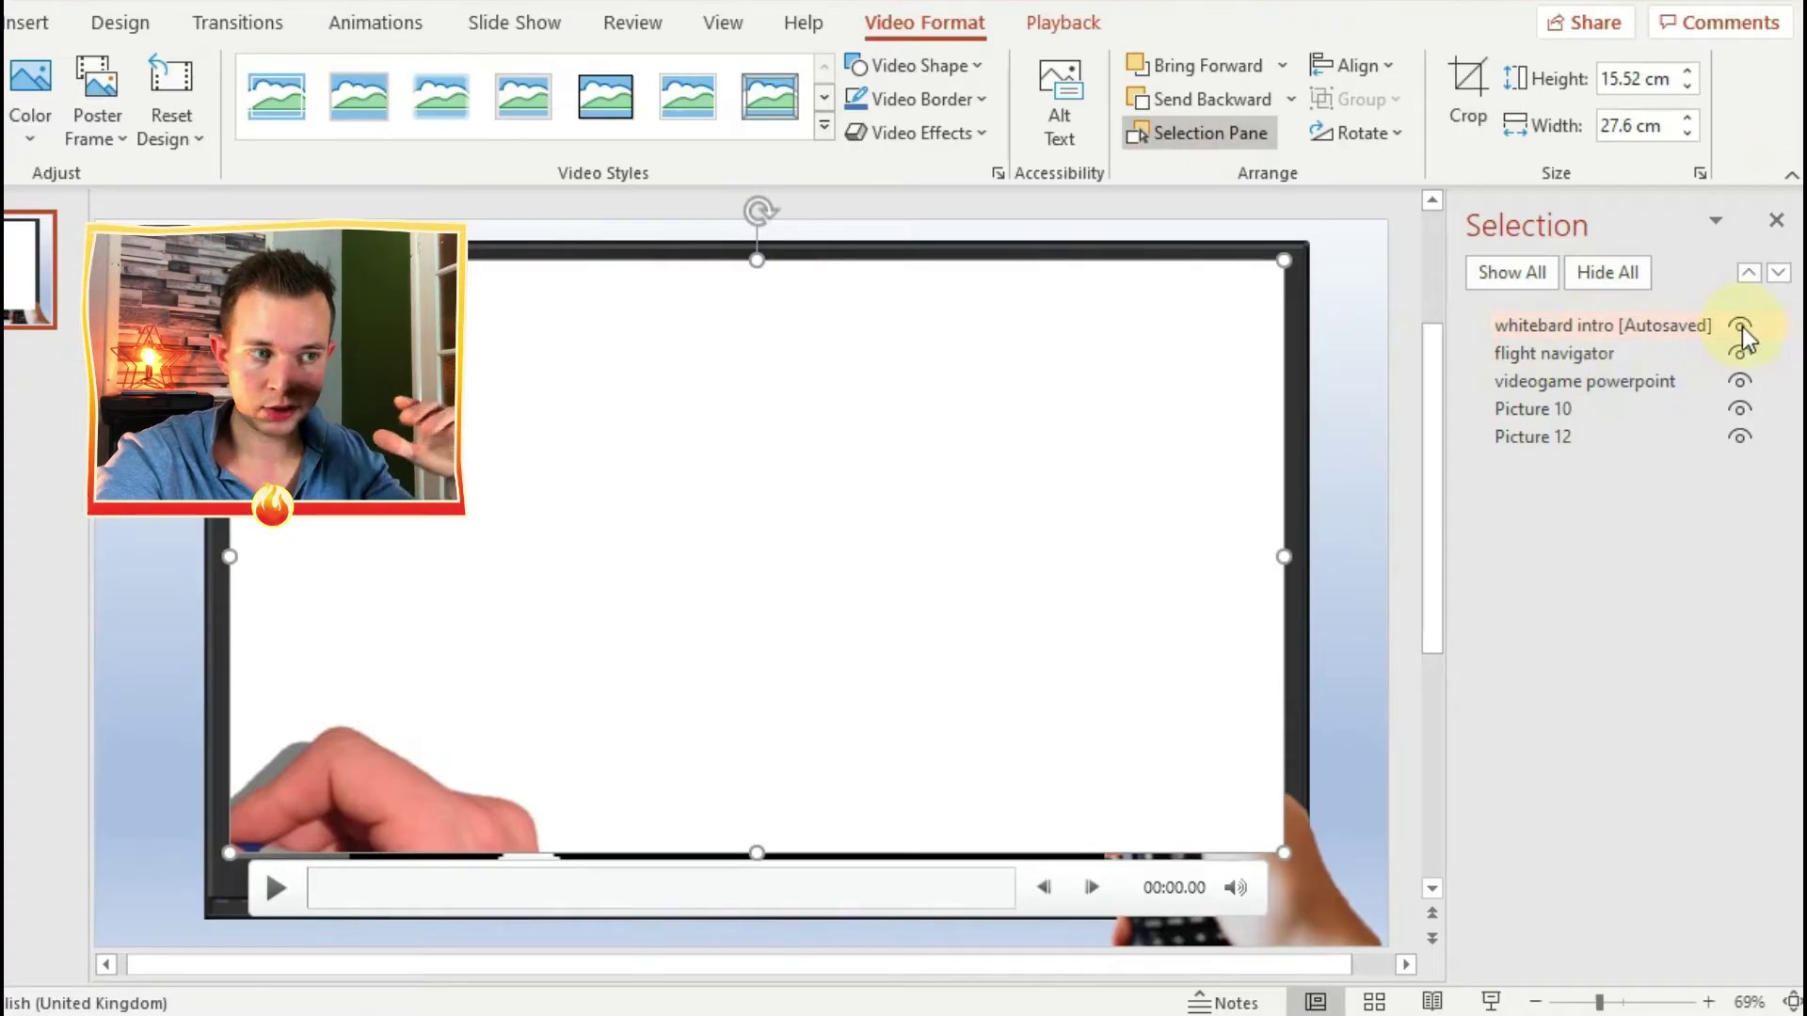
left_click(1742, 325)
left_click(778, 532)
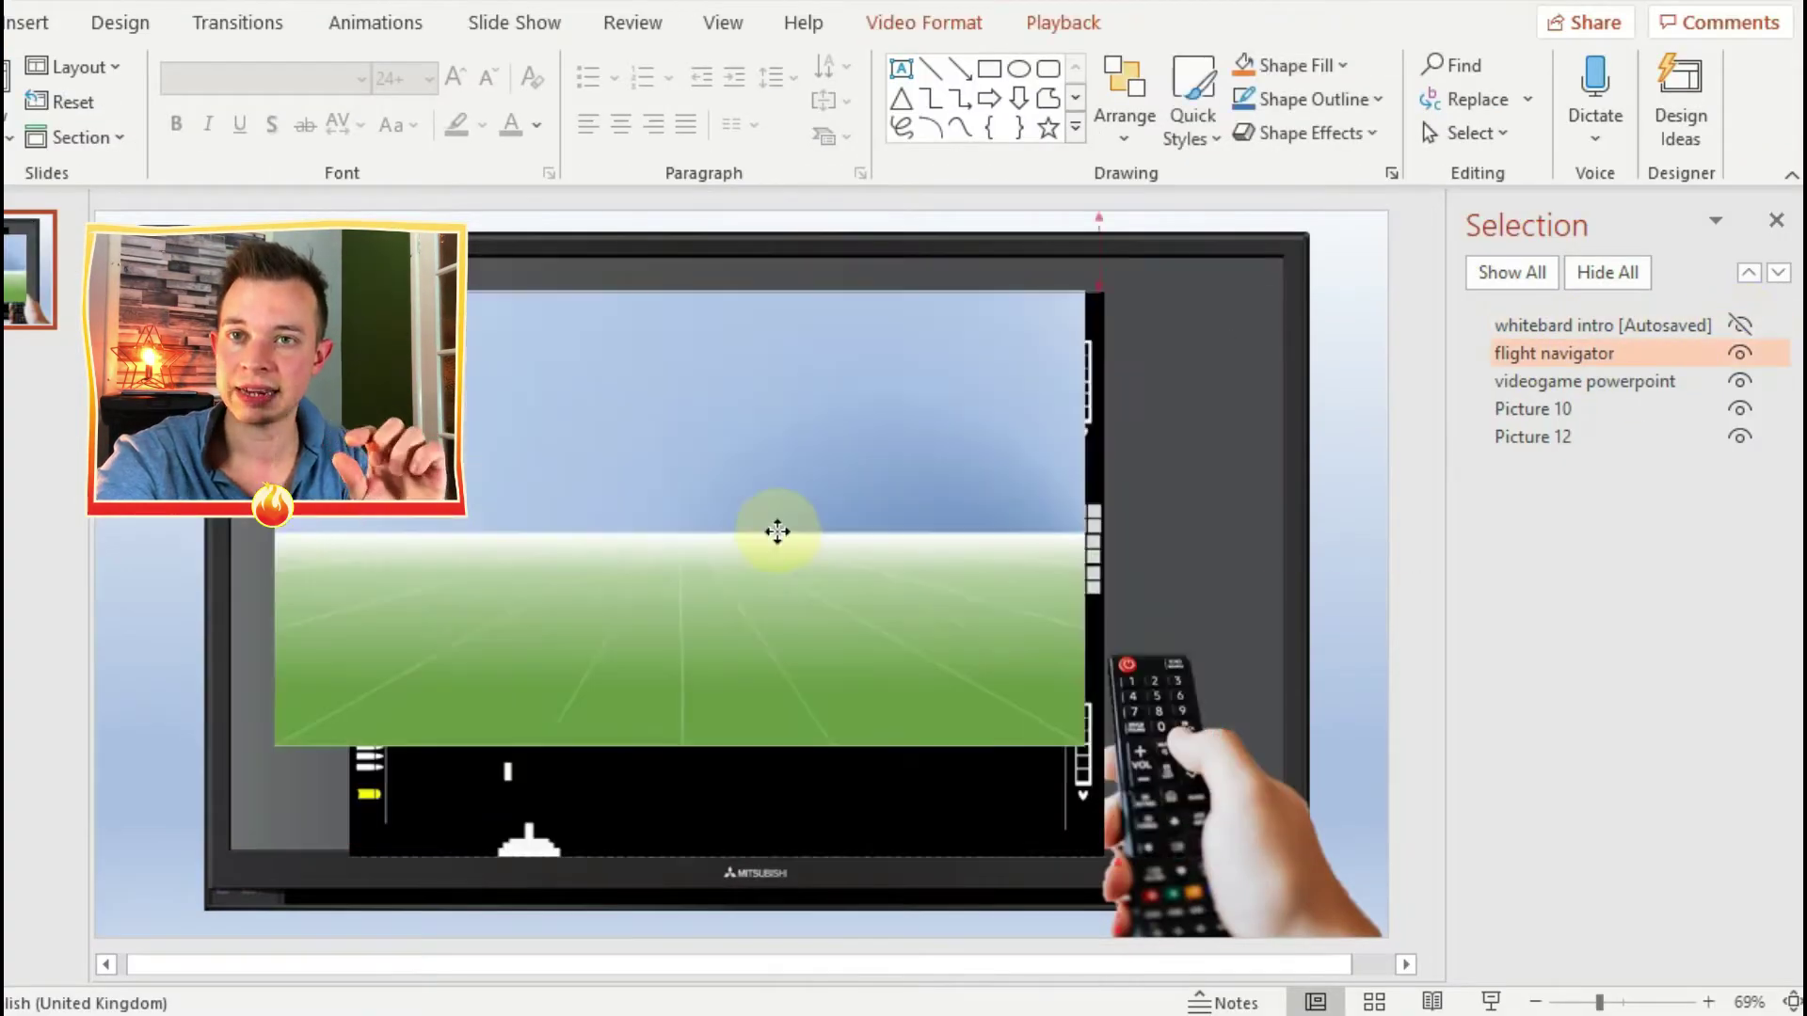
left_click_drag(1039, 757, 1188, 850)
left_click(1740, 353)
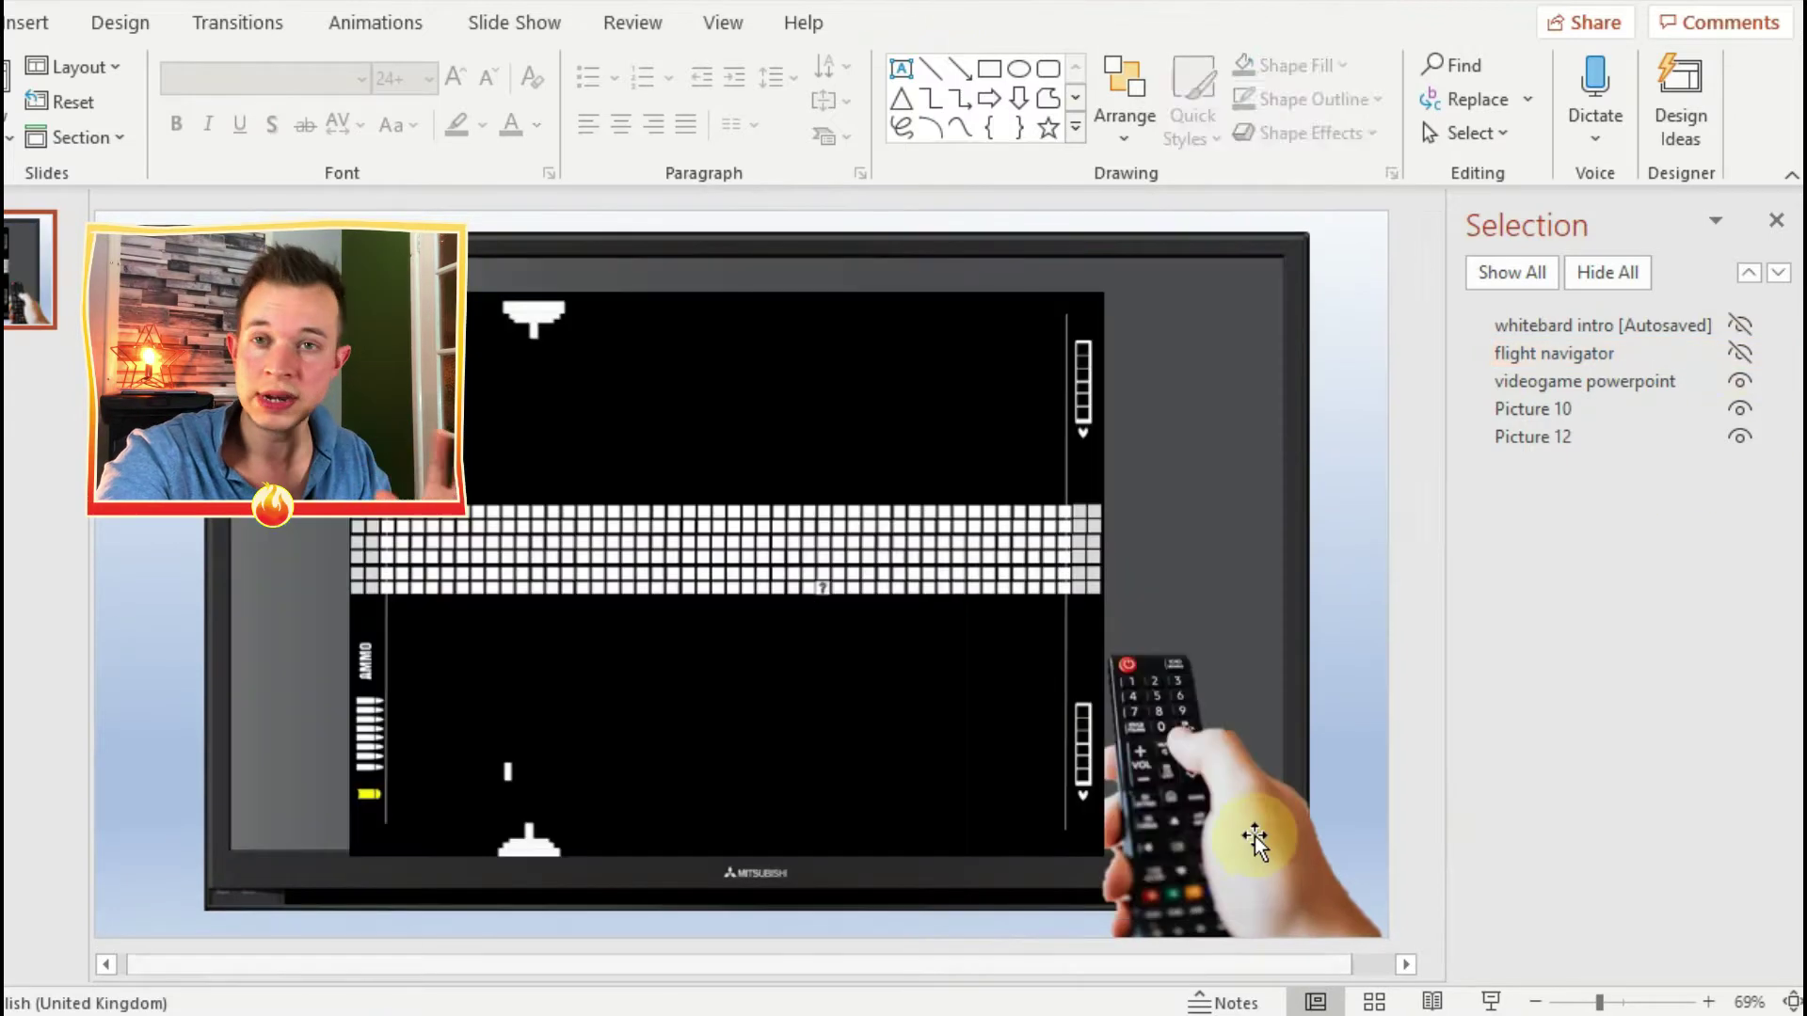
Bring the remote picture (Picture 10) to the very front
left_click(1255, 836)
left_click(1131, 94)
left_click(1180, 229)
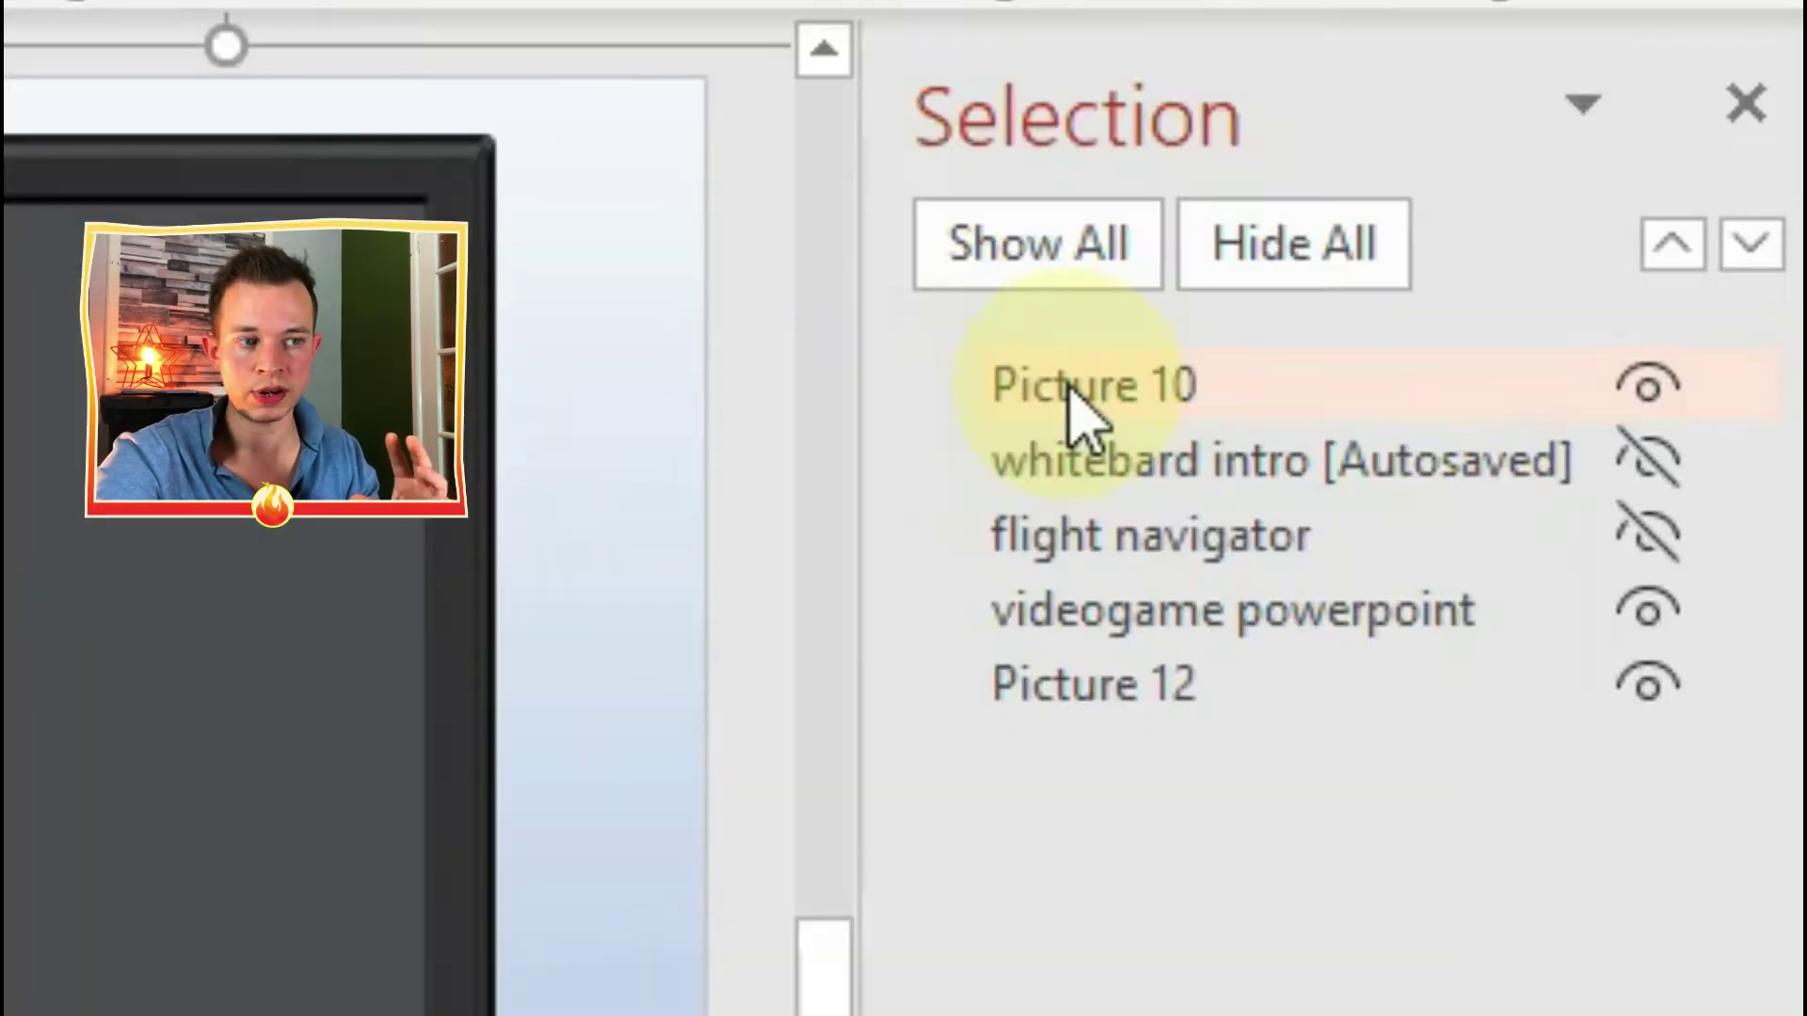
Rename Picture 10 to 'remote' and Picture 12 to 'flatscreen' in the Selection Pane
left_click(1106, 386)
type("remote")
left_click(1224, 691)
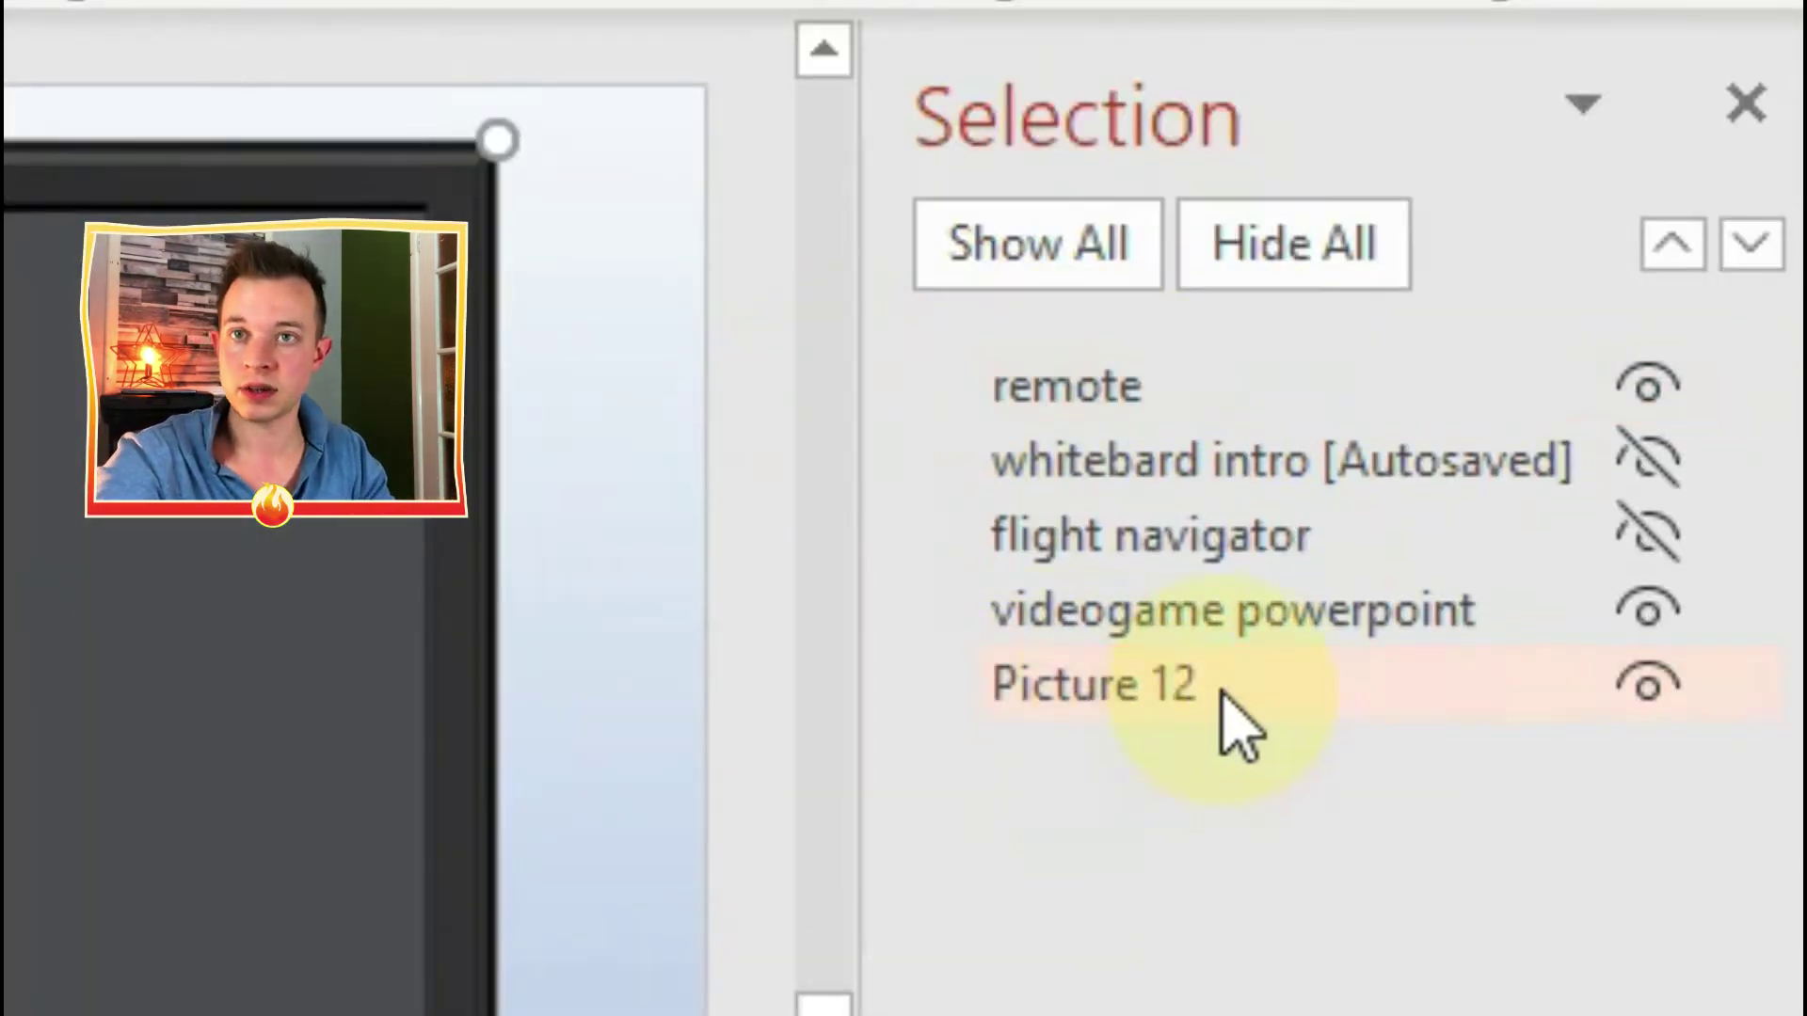
left_click(1223, 691)
type("flatscreen")
left_click(1051, 461)
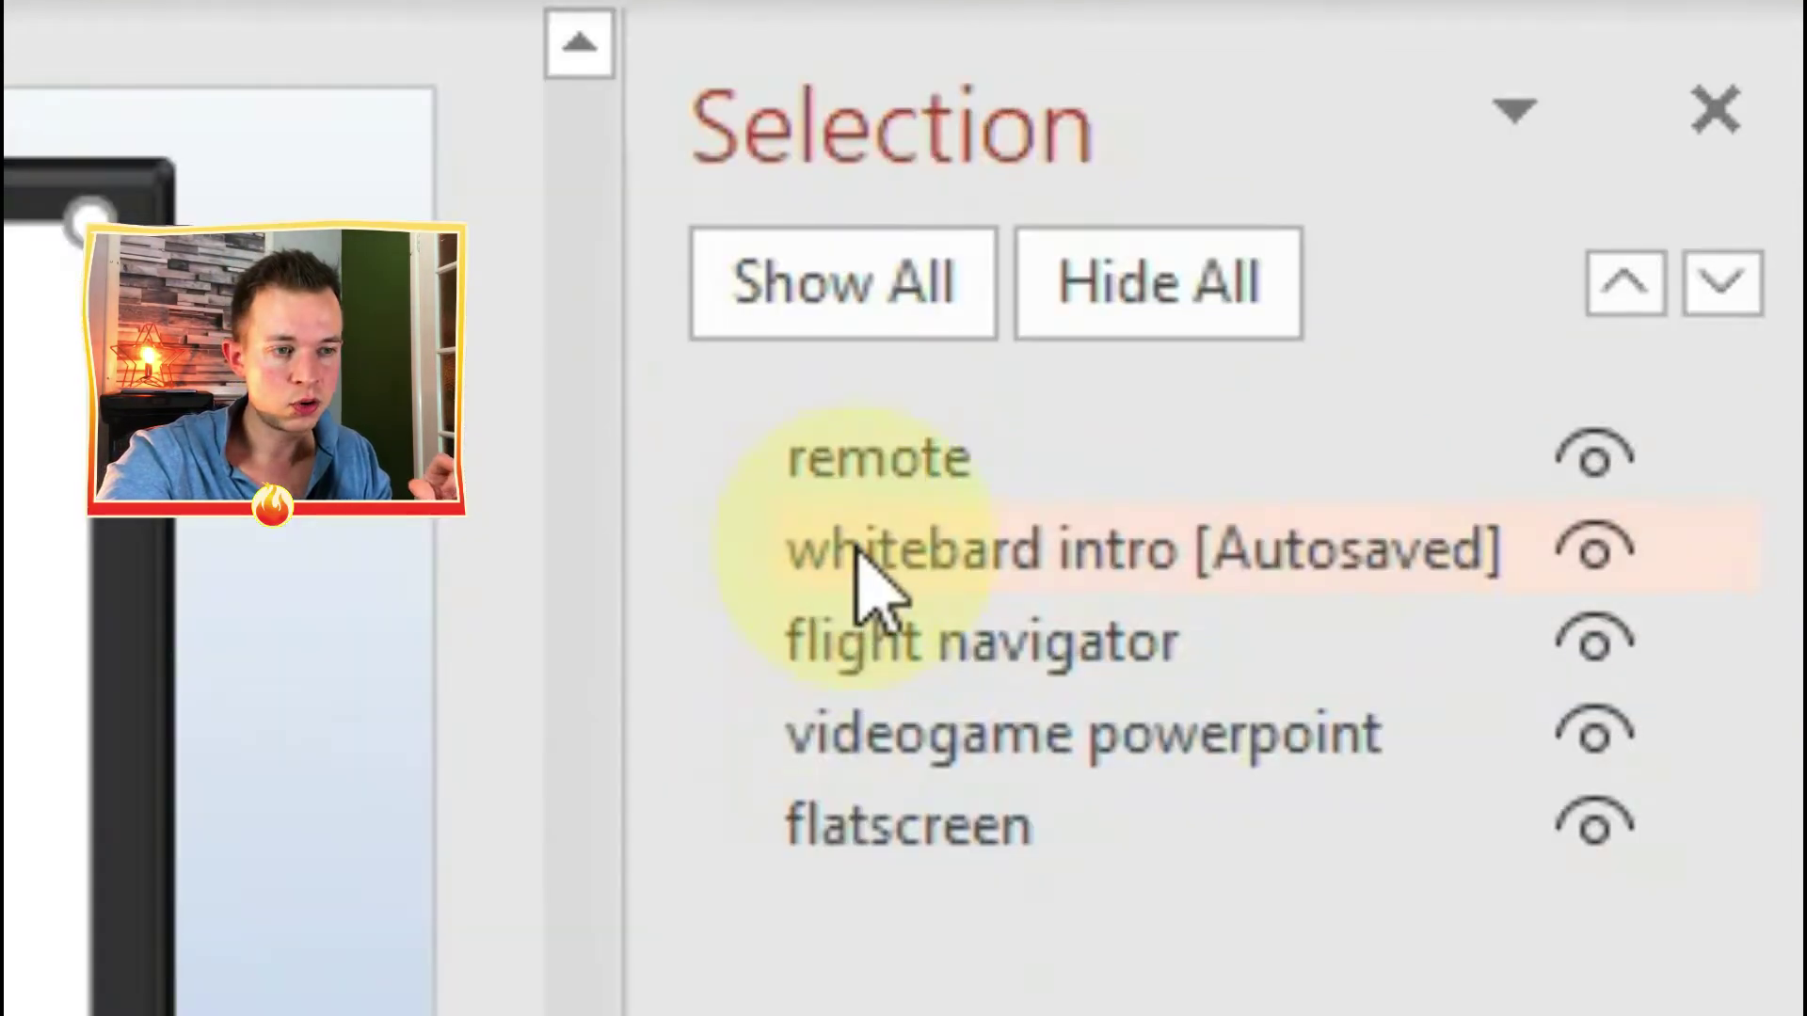
Prefix the whiteboard, flight navigator and videogame video names with 1, 2 and 3
left_click(1052, 461)
key("Home")
type("1")
double_click(998, 527)
type("2")
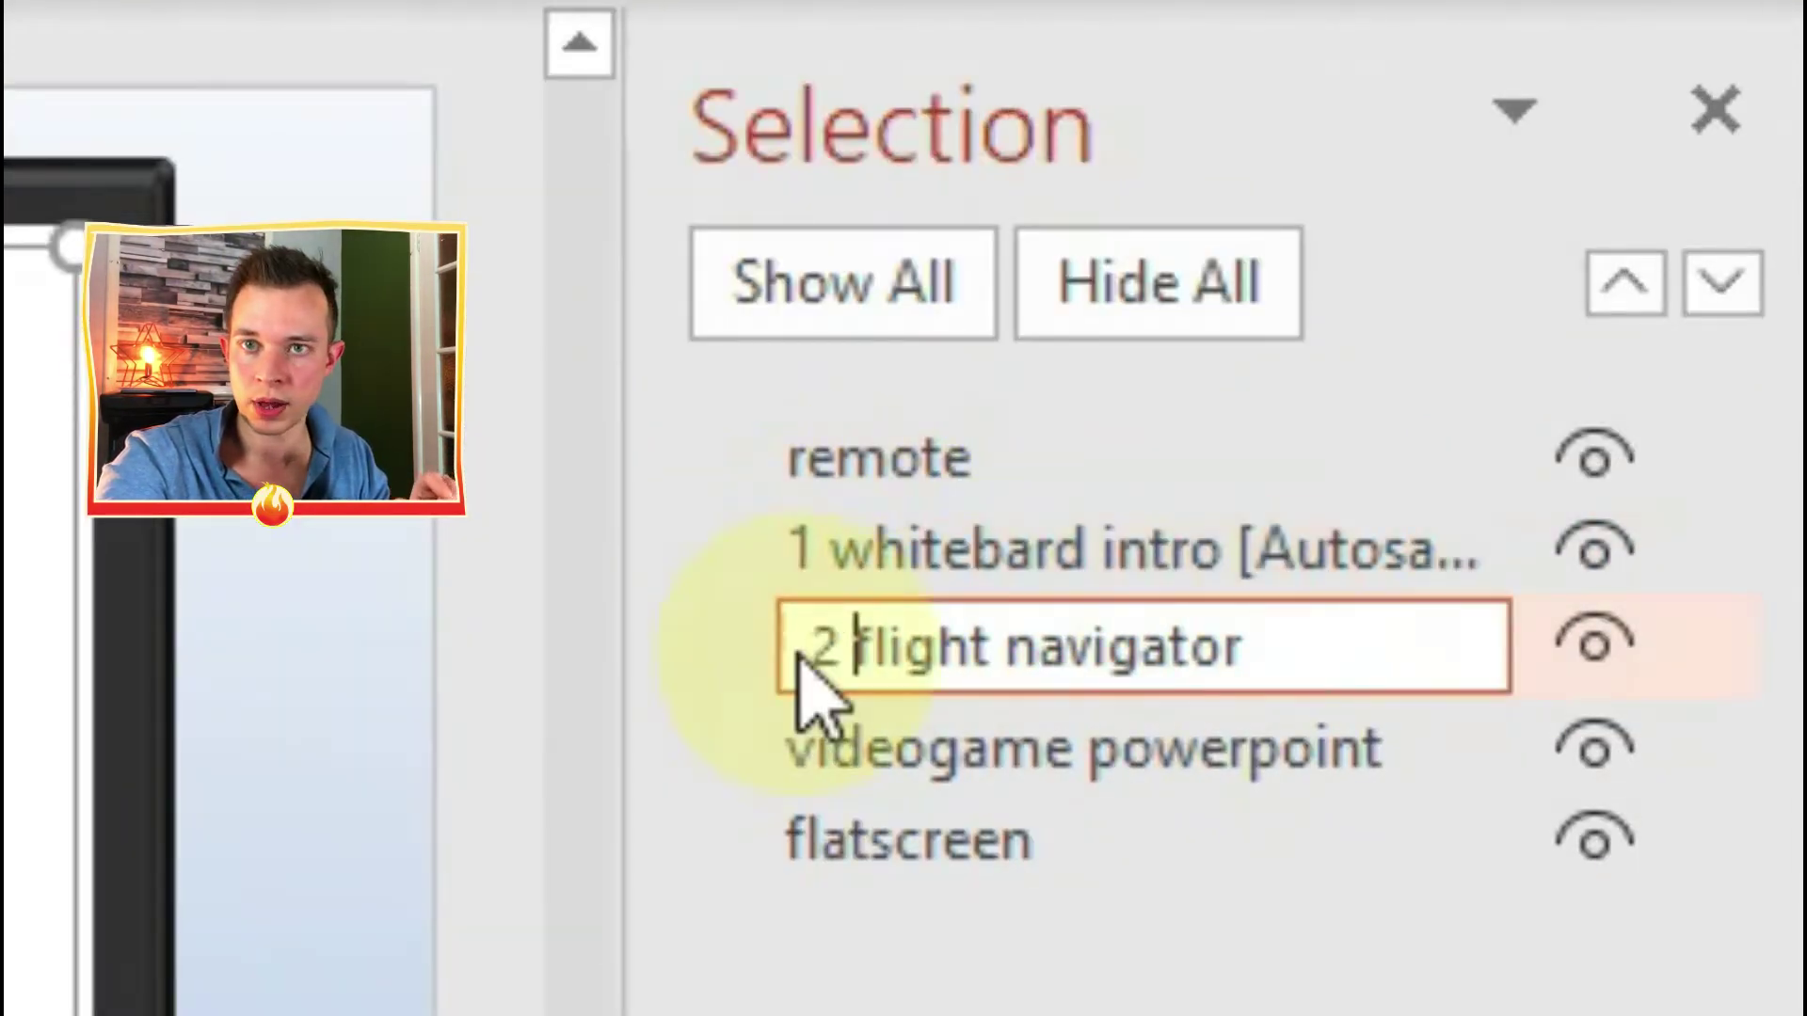
left_click(819, 748)
left_click(814, 744)
type("3")
left_click(403, 979)
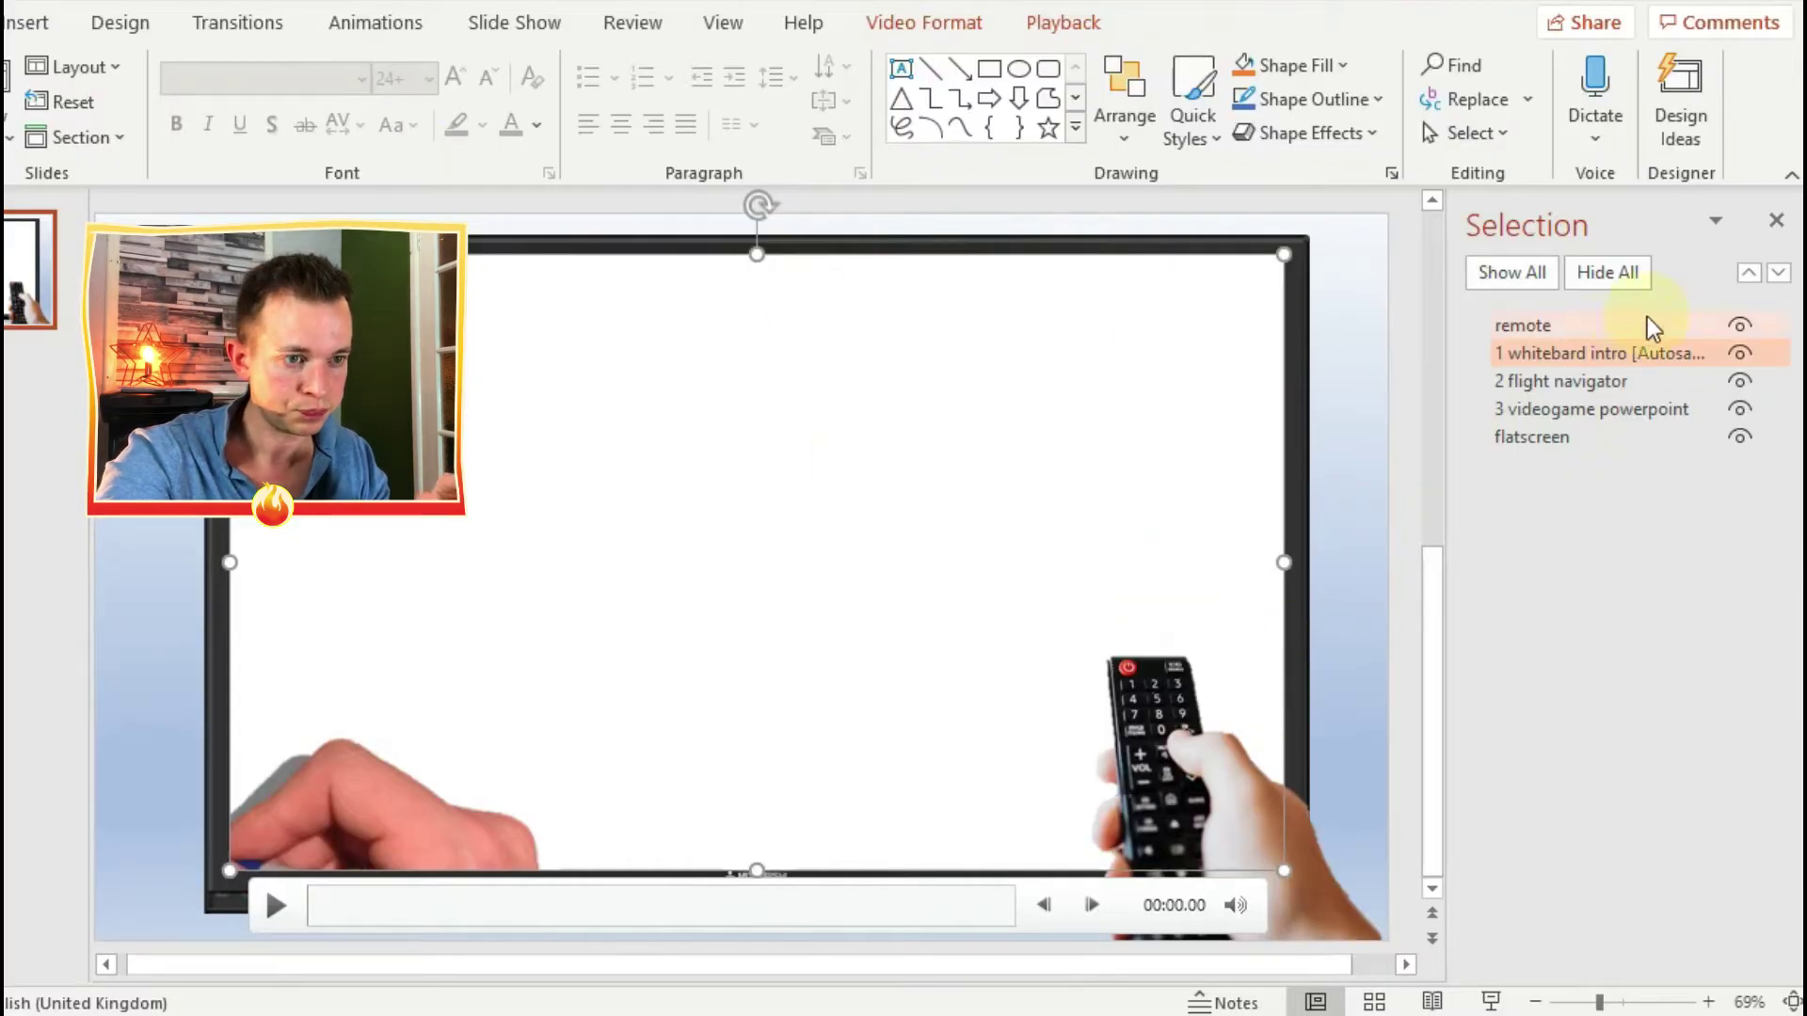
Draw a rectangle over the remote's top key and name it '1 button'
left_click(17, 23)
left_click(280, 90)
left_click(273, 213)
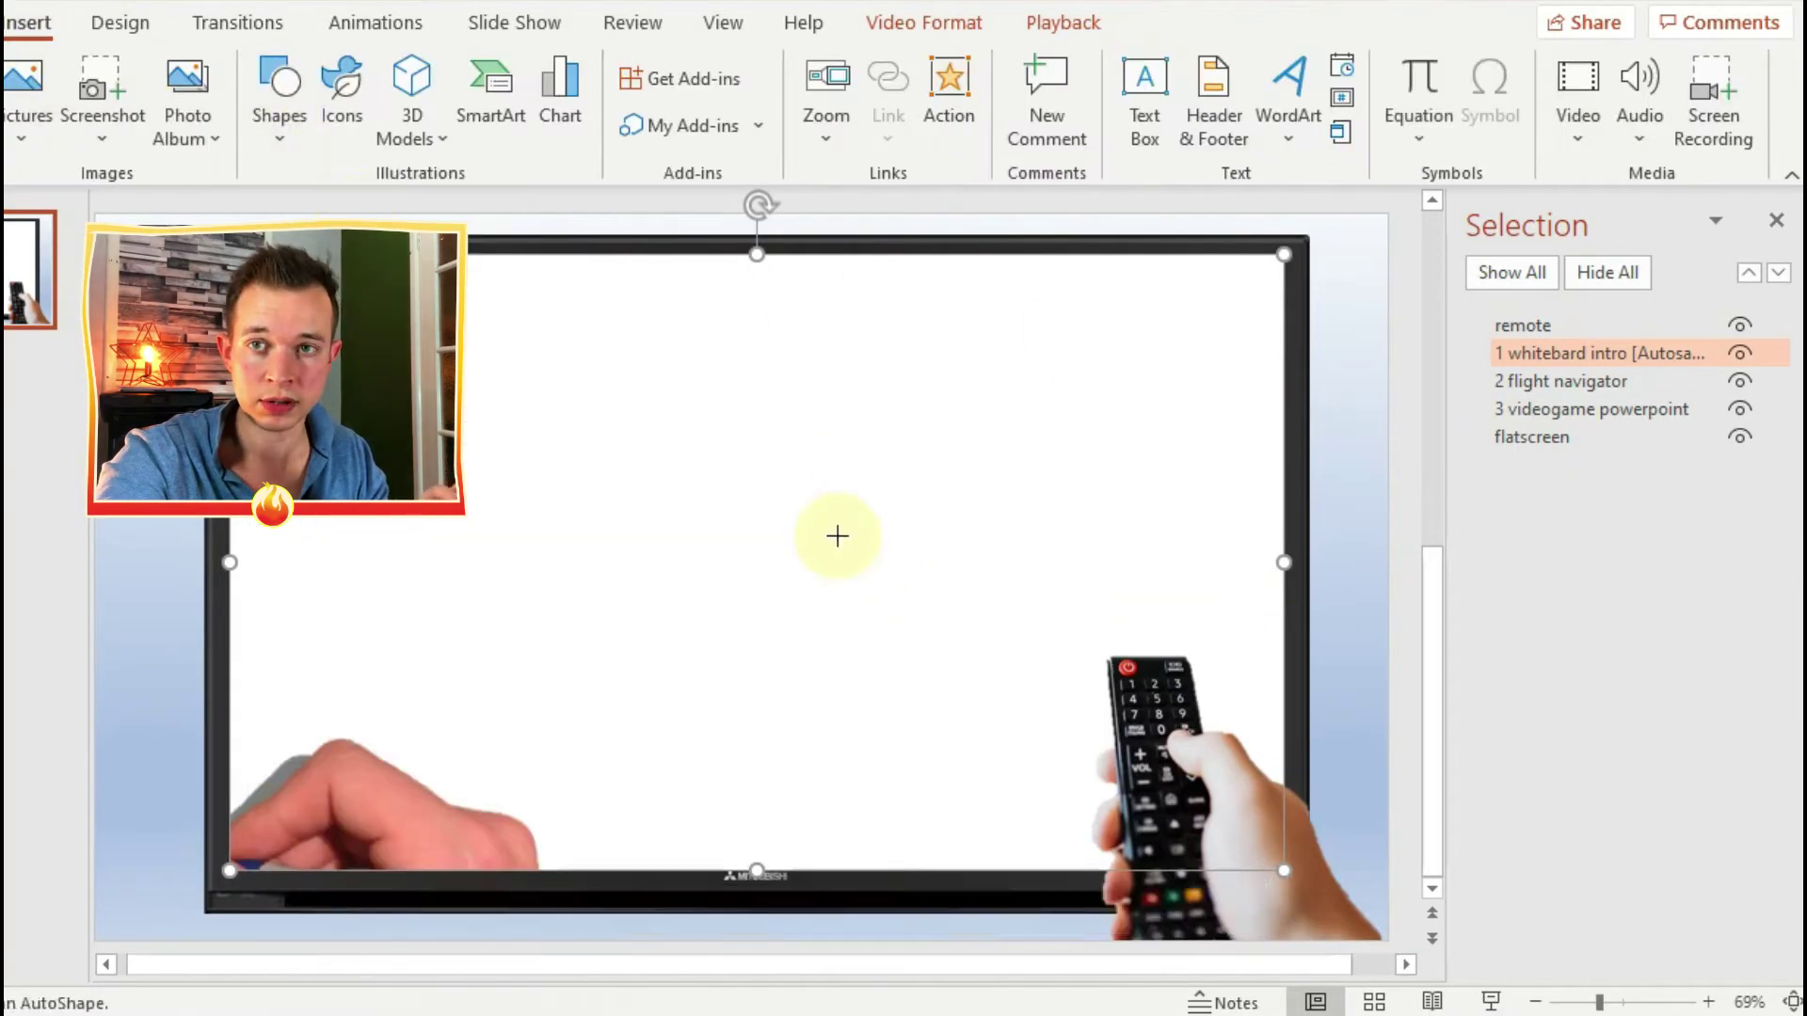
left_click(848, 543)
left_click_drag(871, 574, 1130, 753)
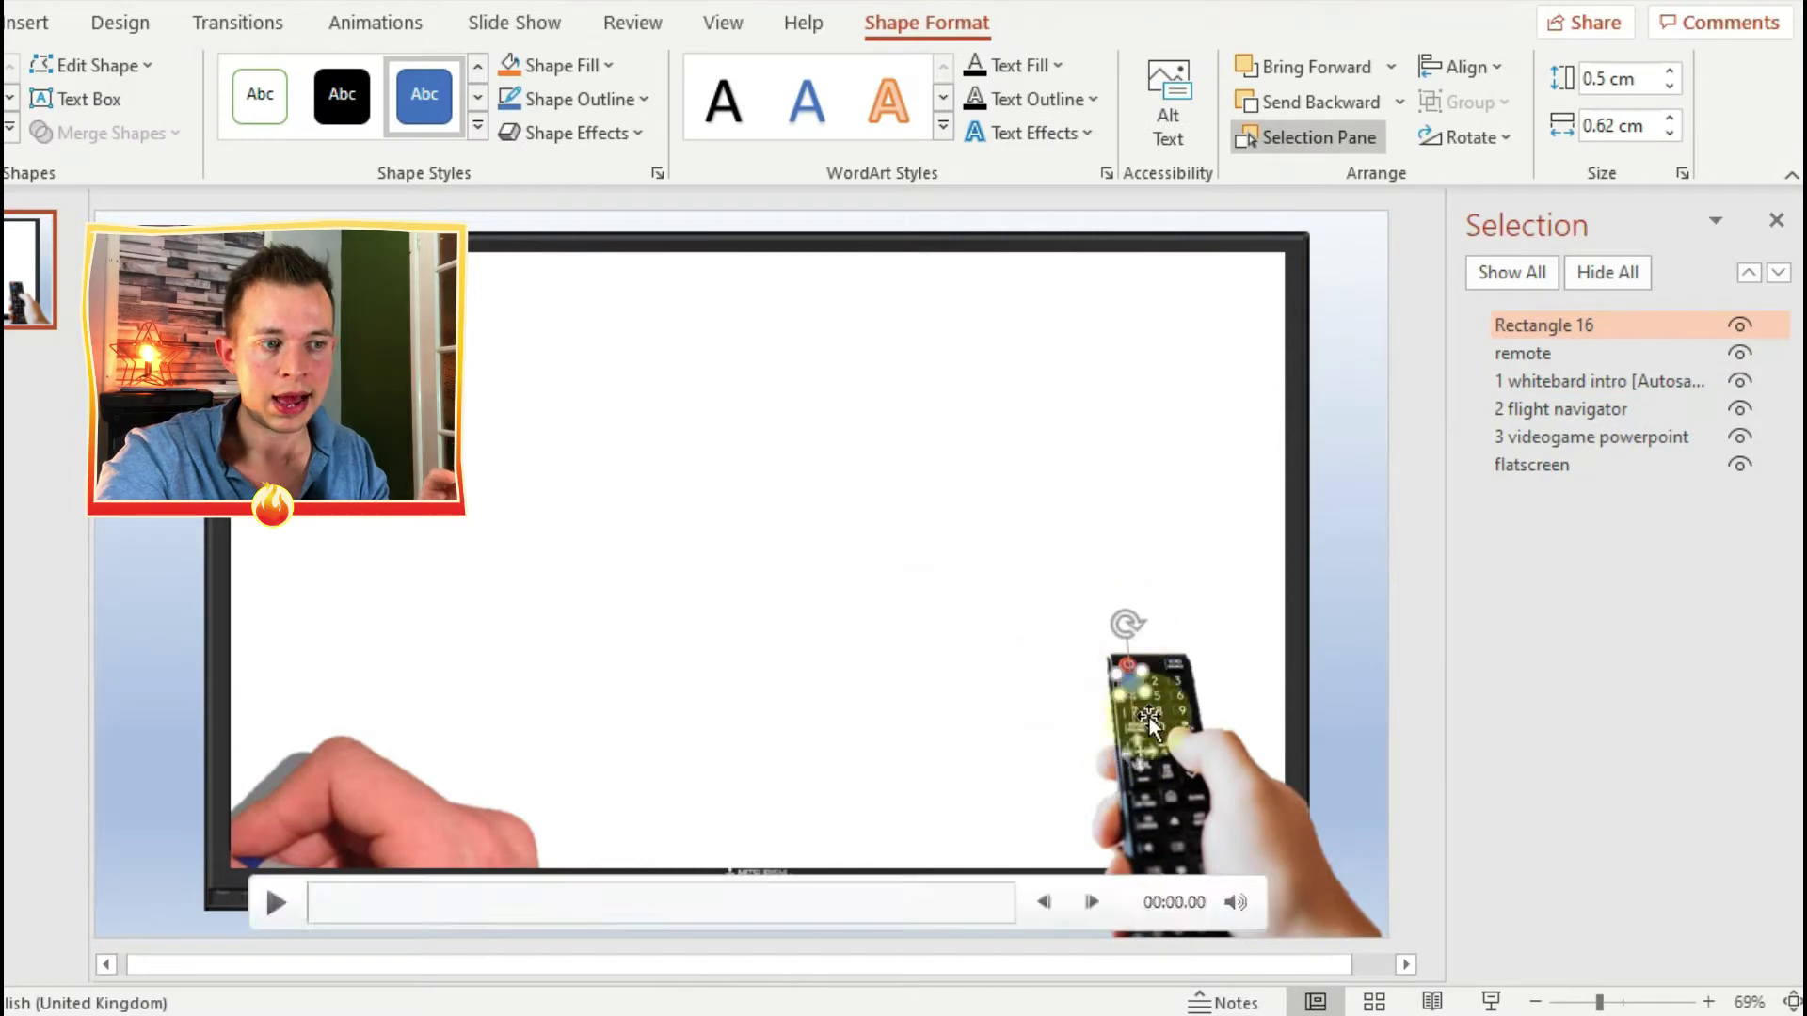
left_click_drag(1137, 690, 1182, 729)
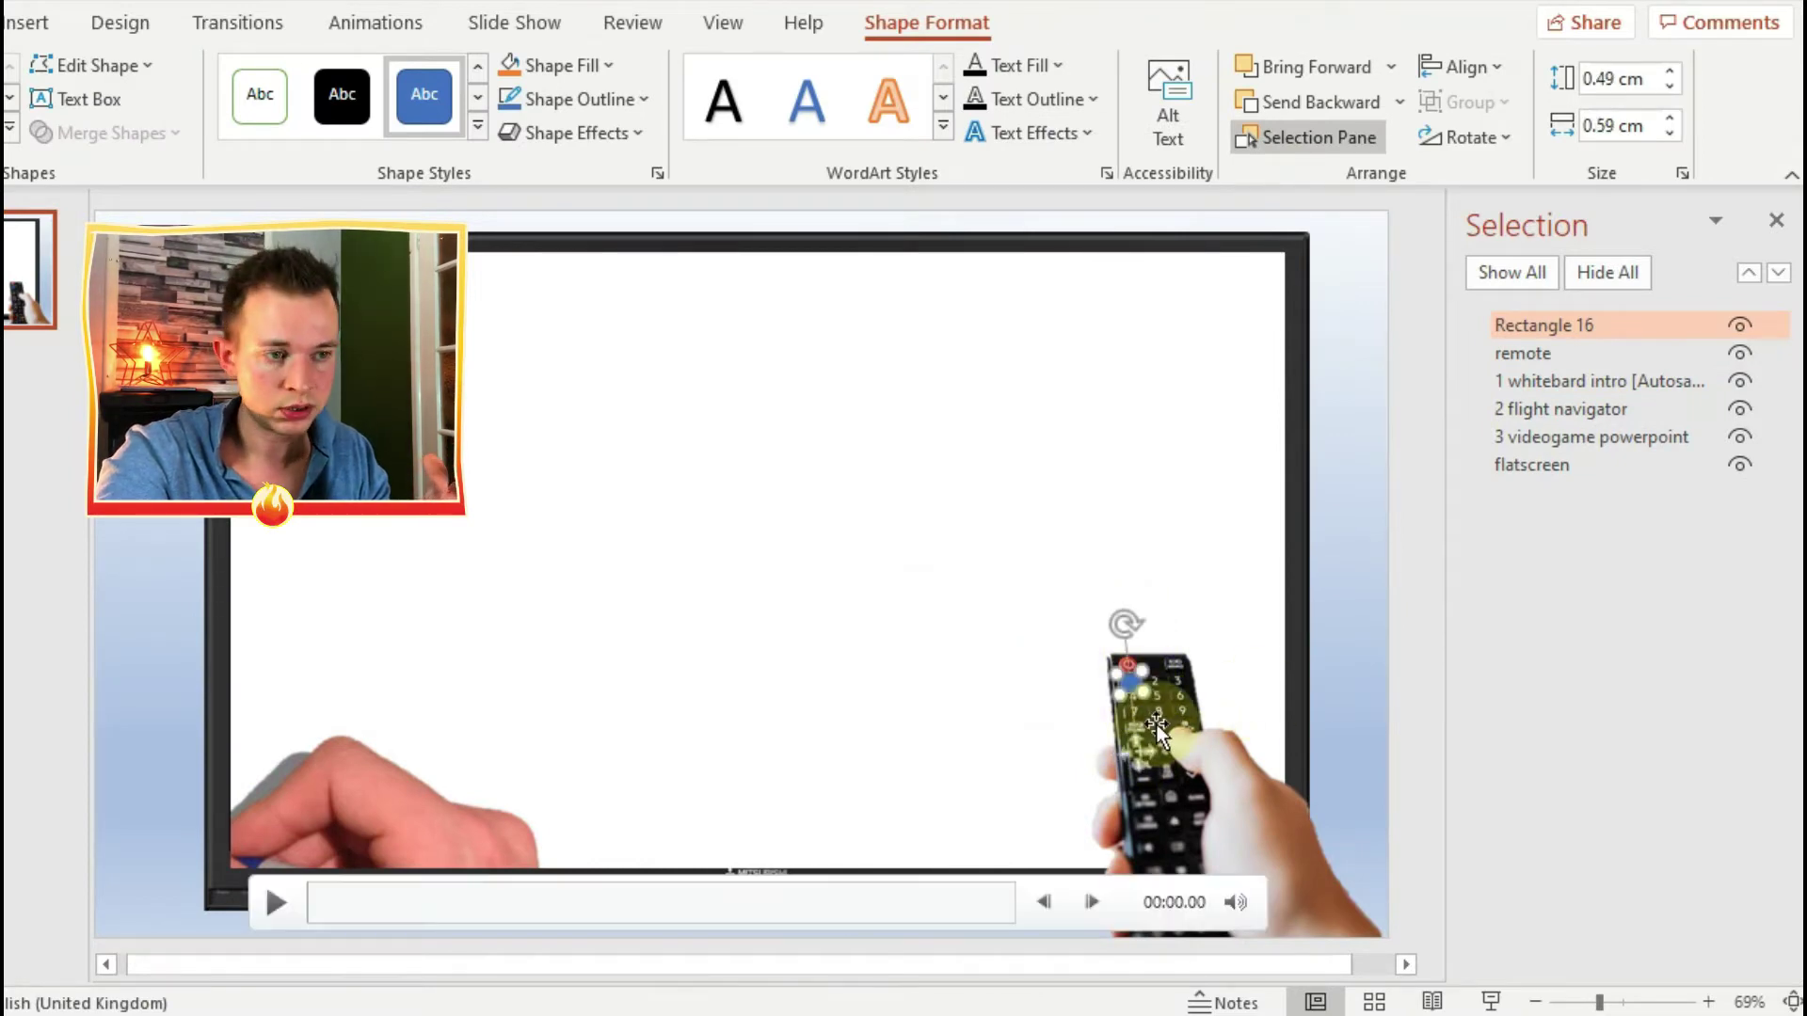
double_click(1564, 325)
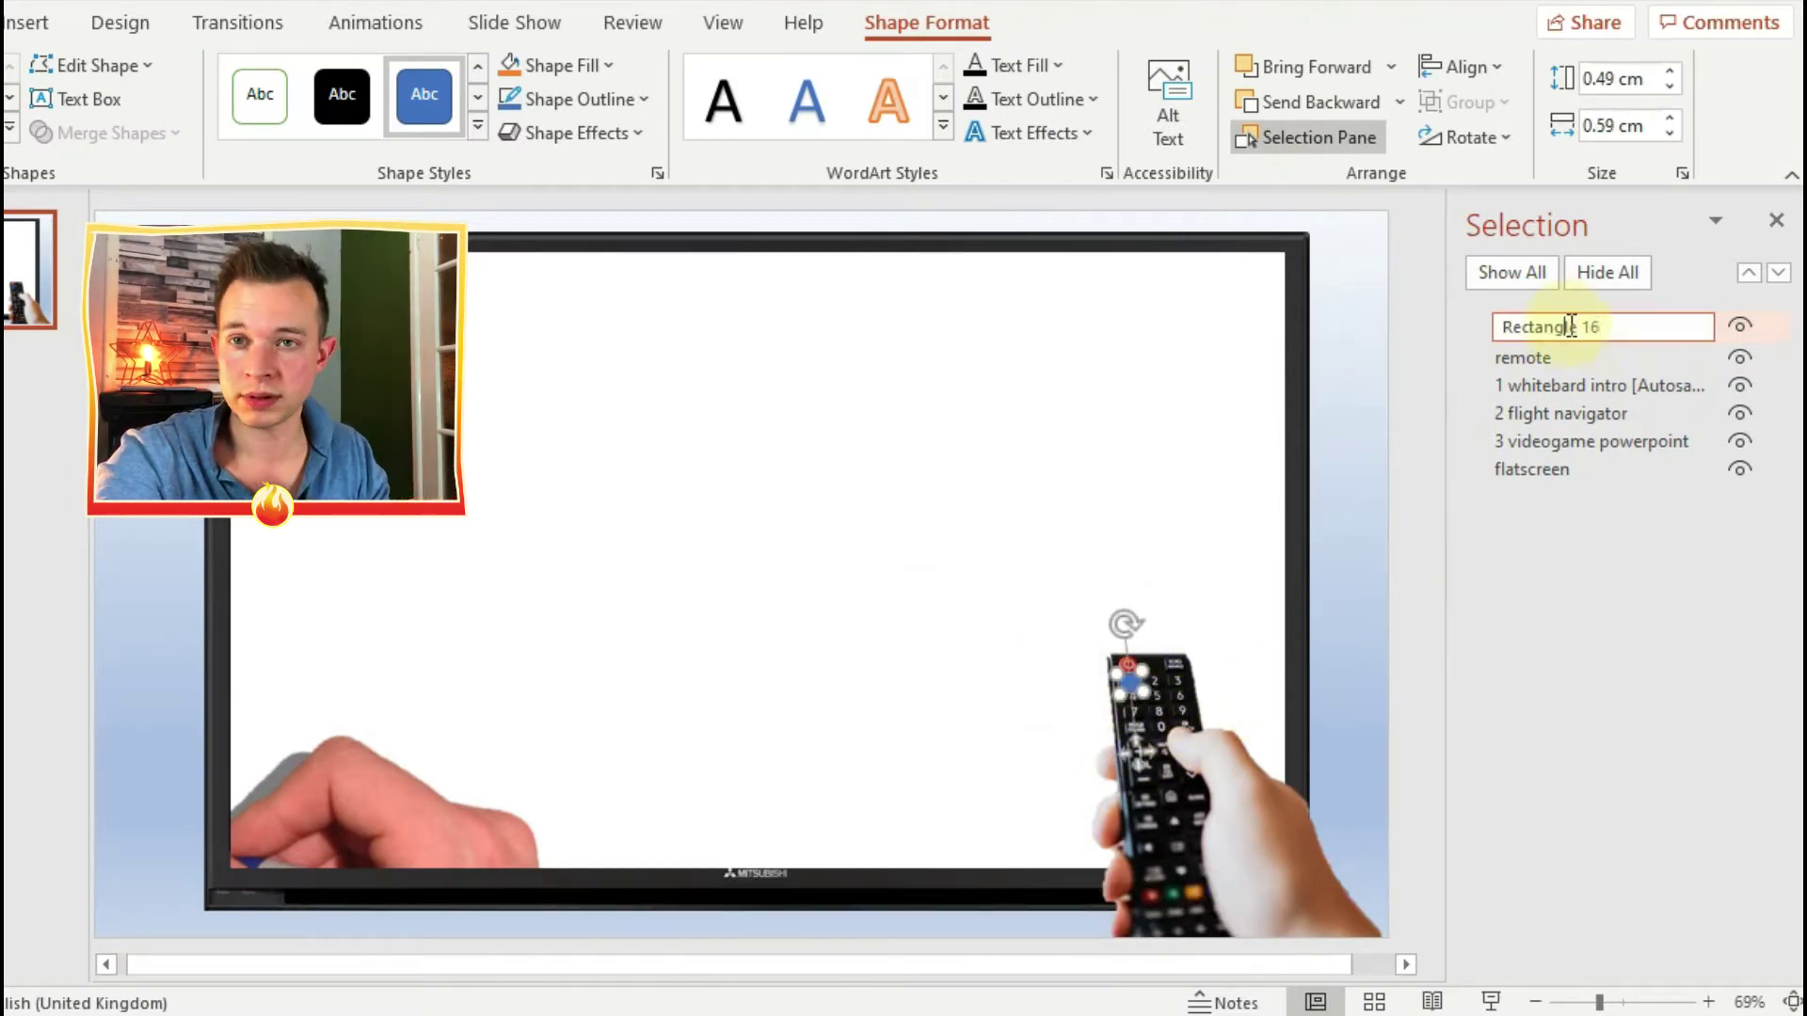
type("1 button")
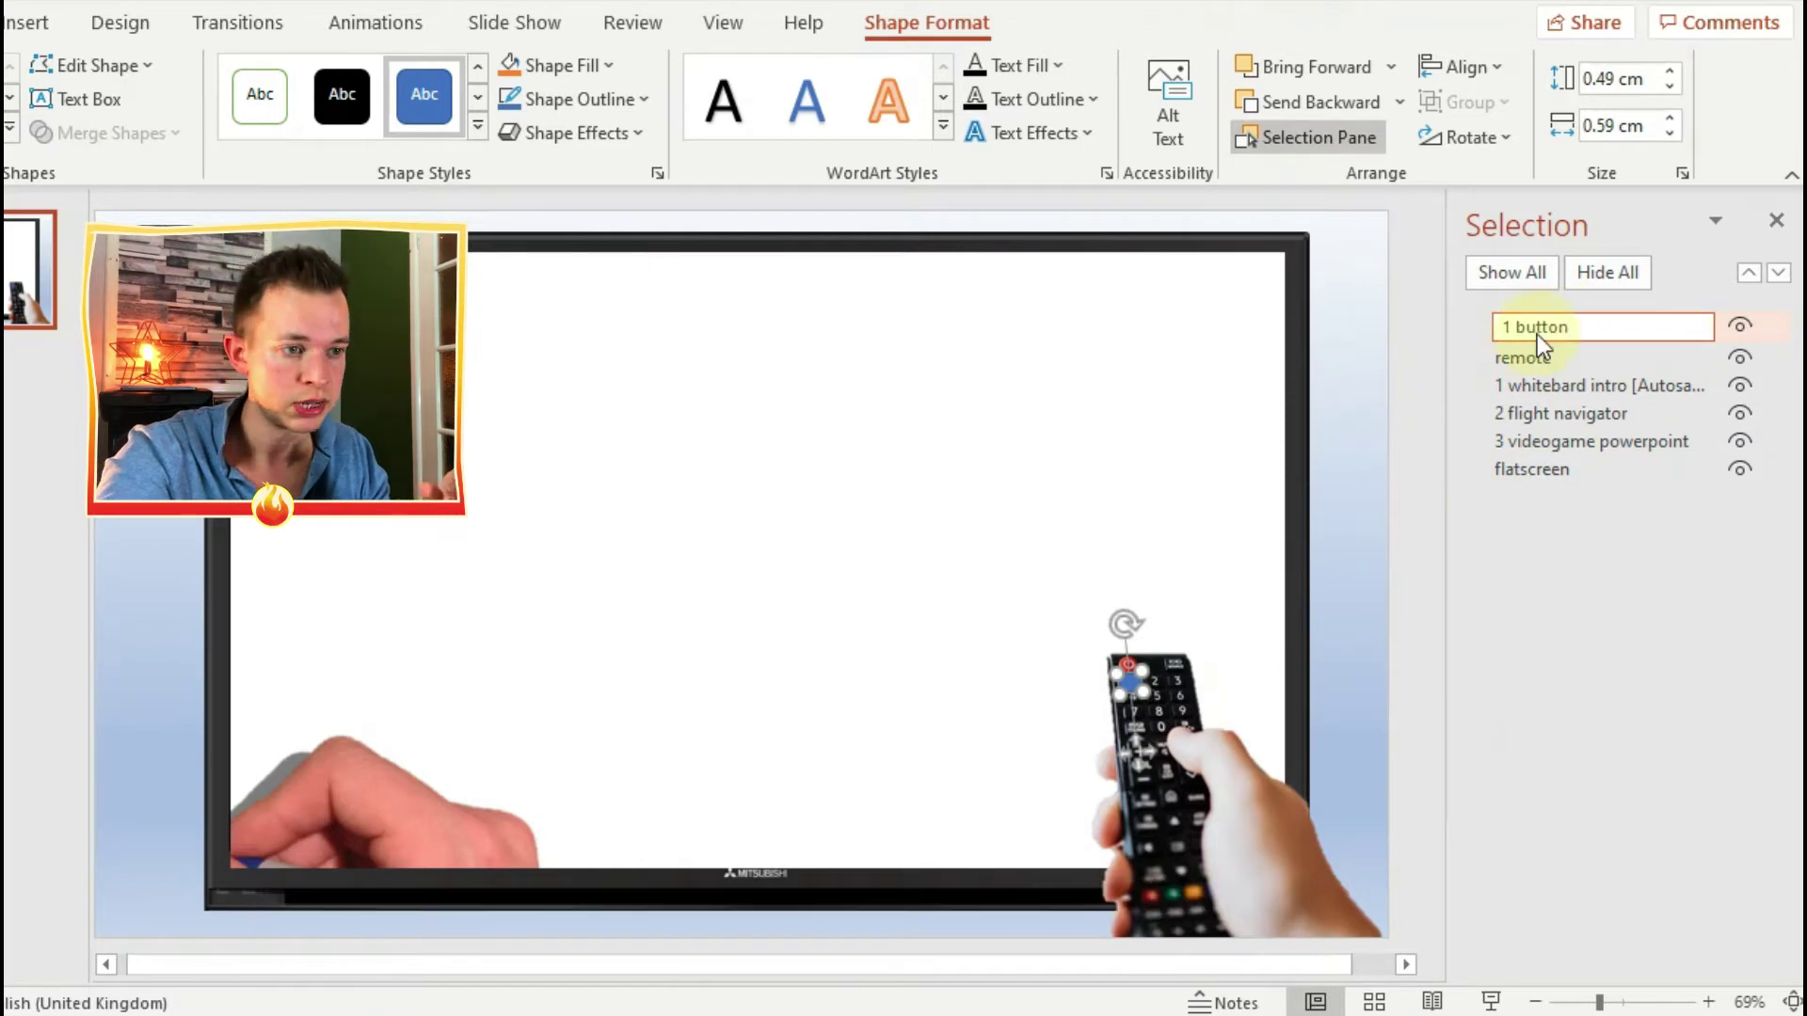
key("Return")
Duplicate the button shape and name the copies '2 button' and '3 button'
left_click(1194, 613)
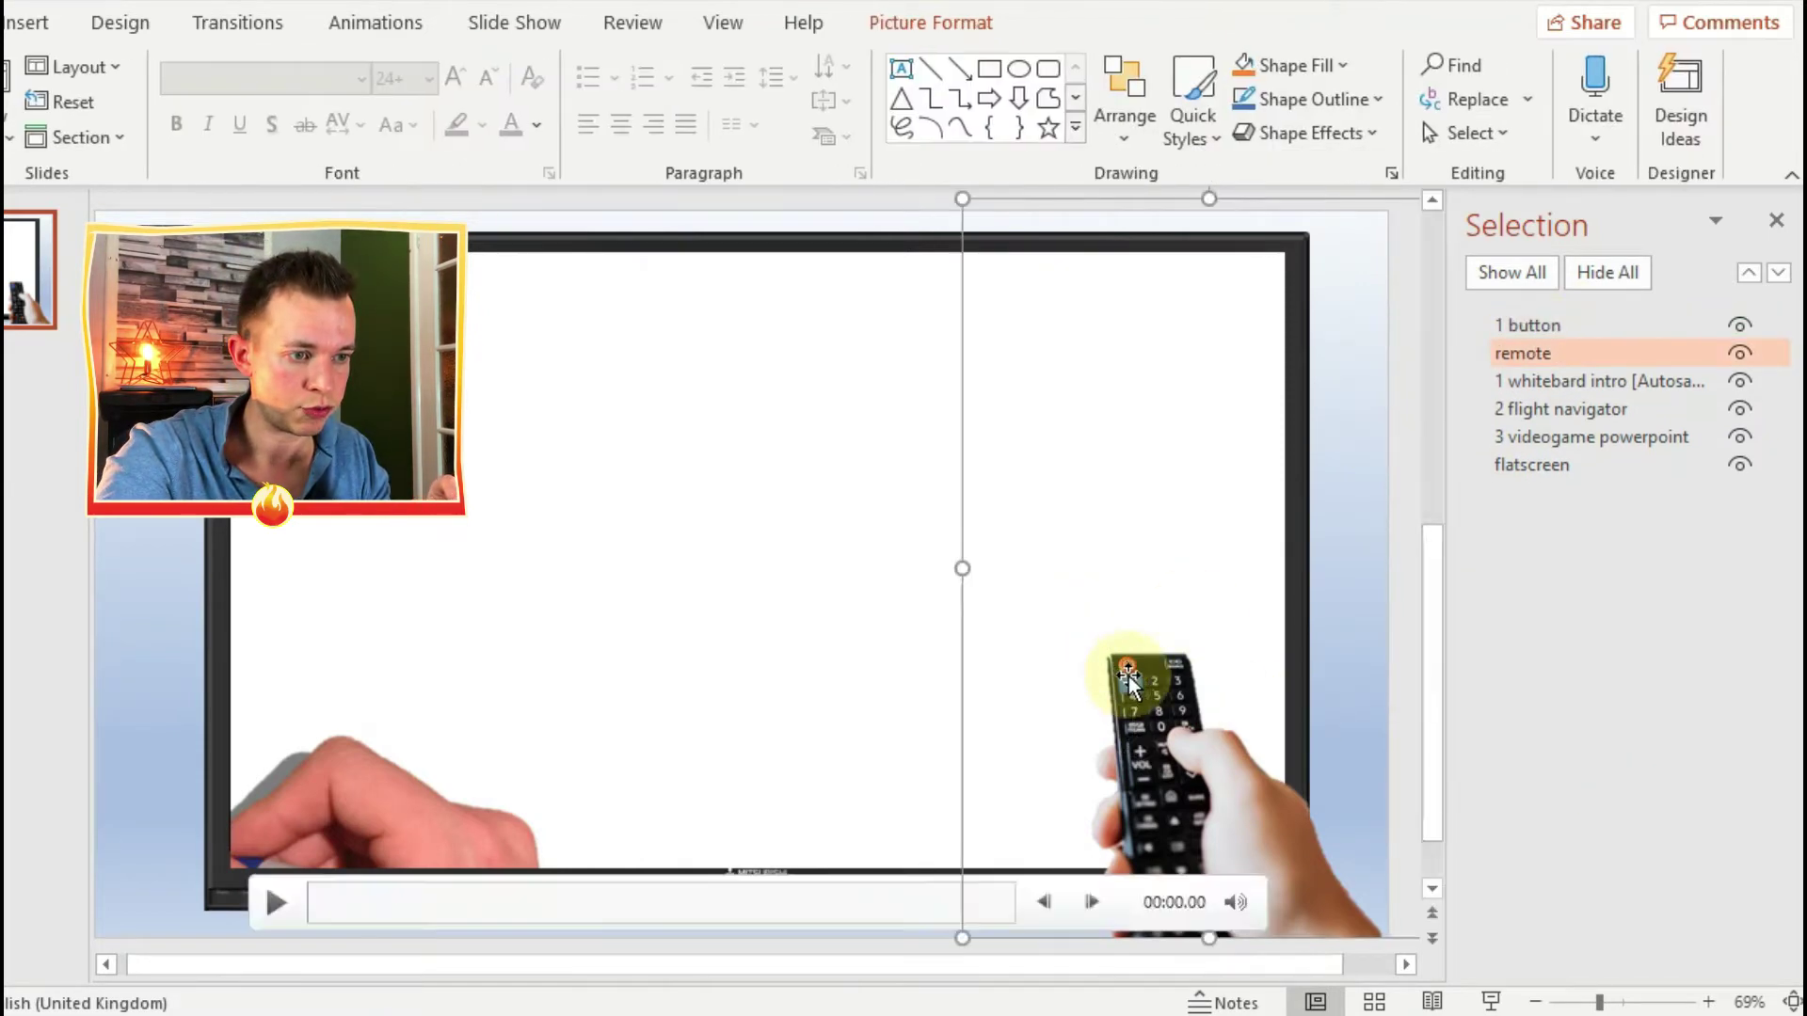
key("ctrl+v")
key("ctrl+v")
left_click(1155, 680)
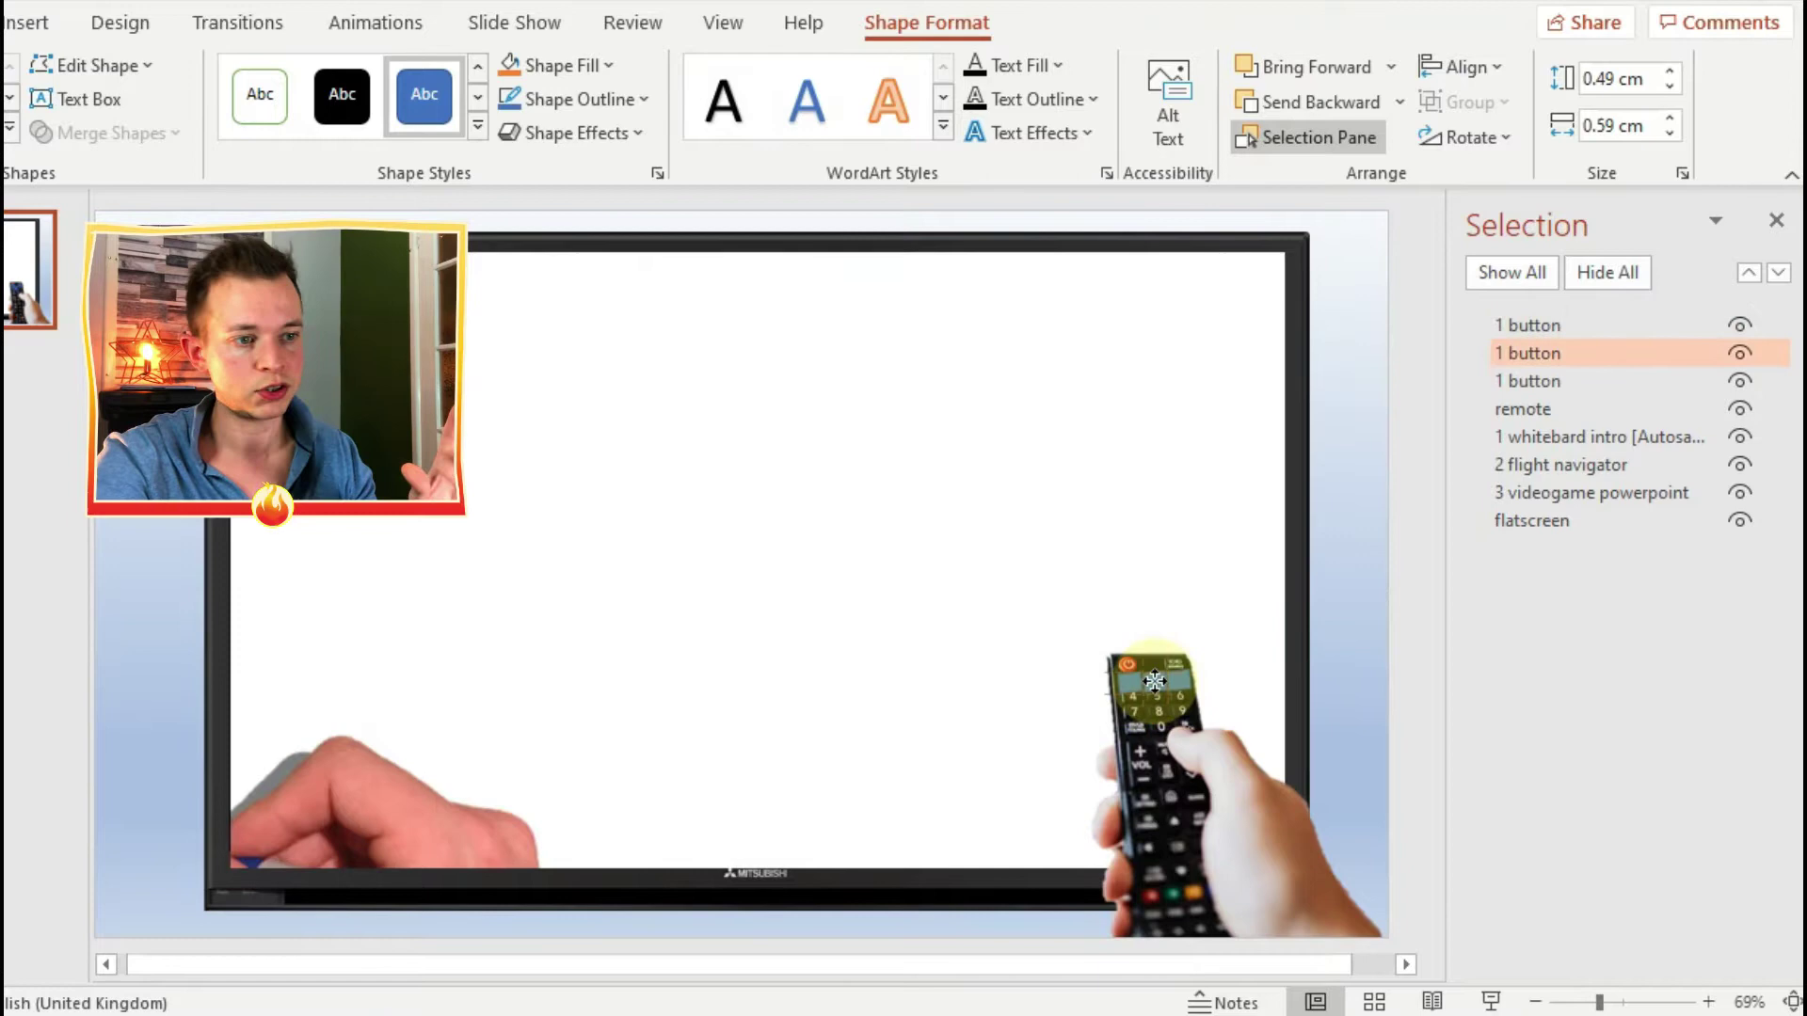
double_click(1500, 354)
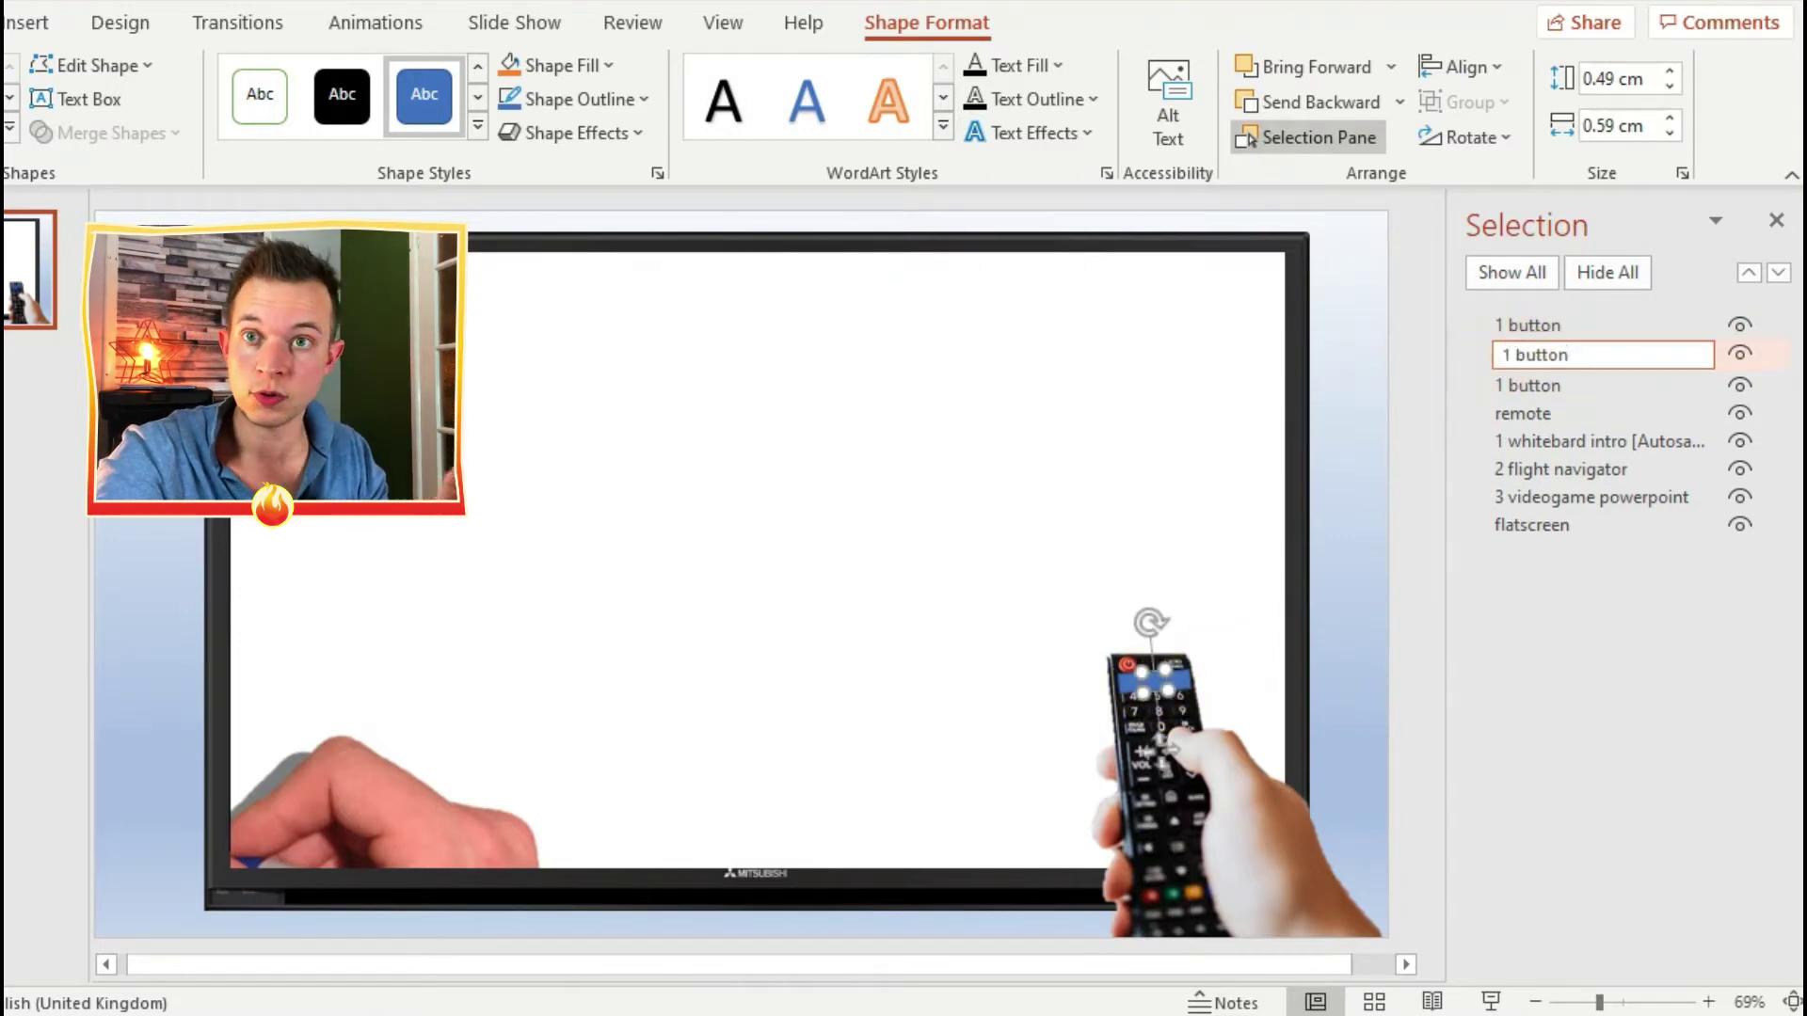
type("2")
left_click(1506, 382)
double_click(1506, 382)
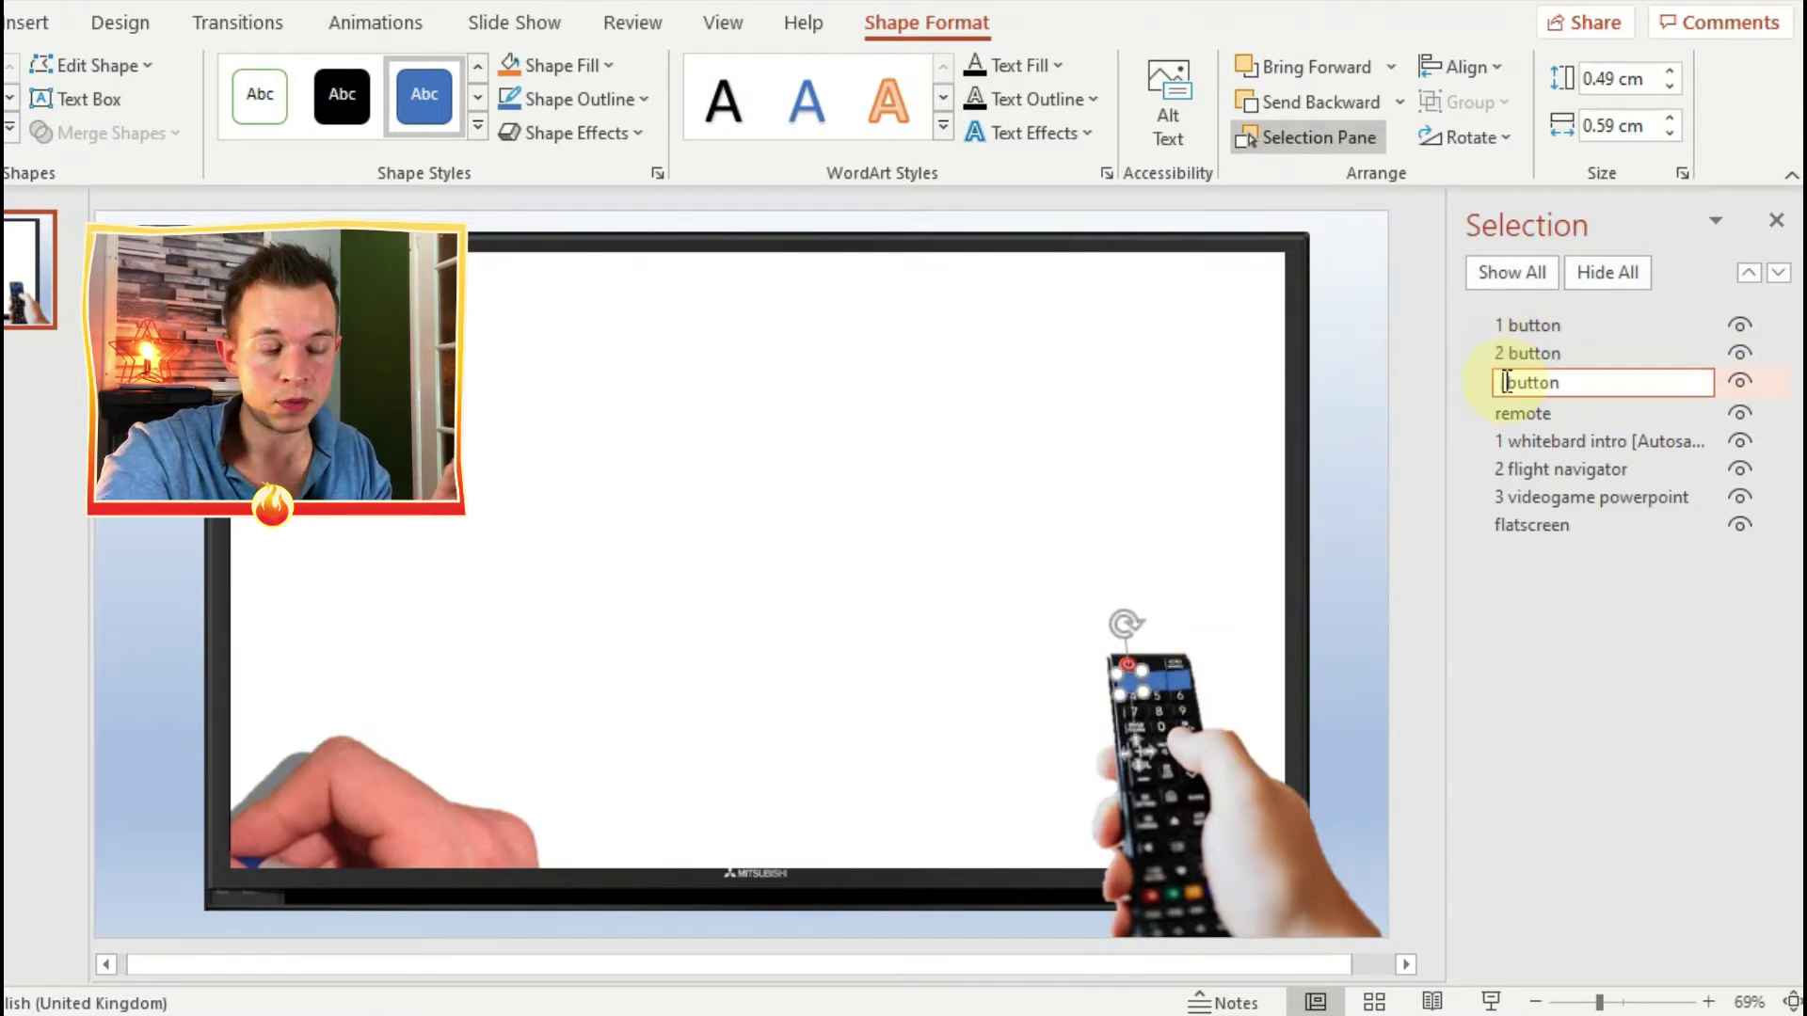
double_click(1507, 326)
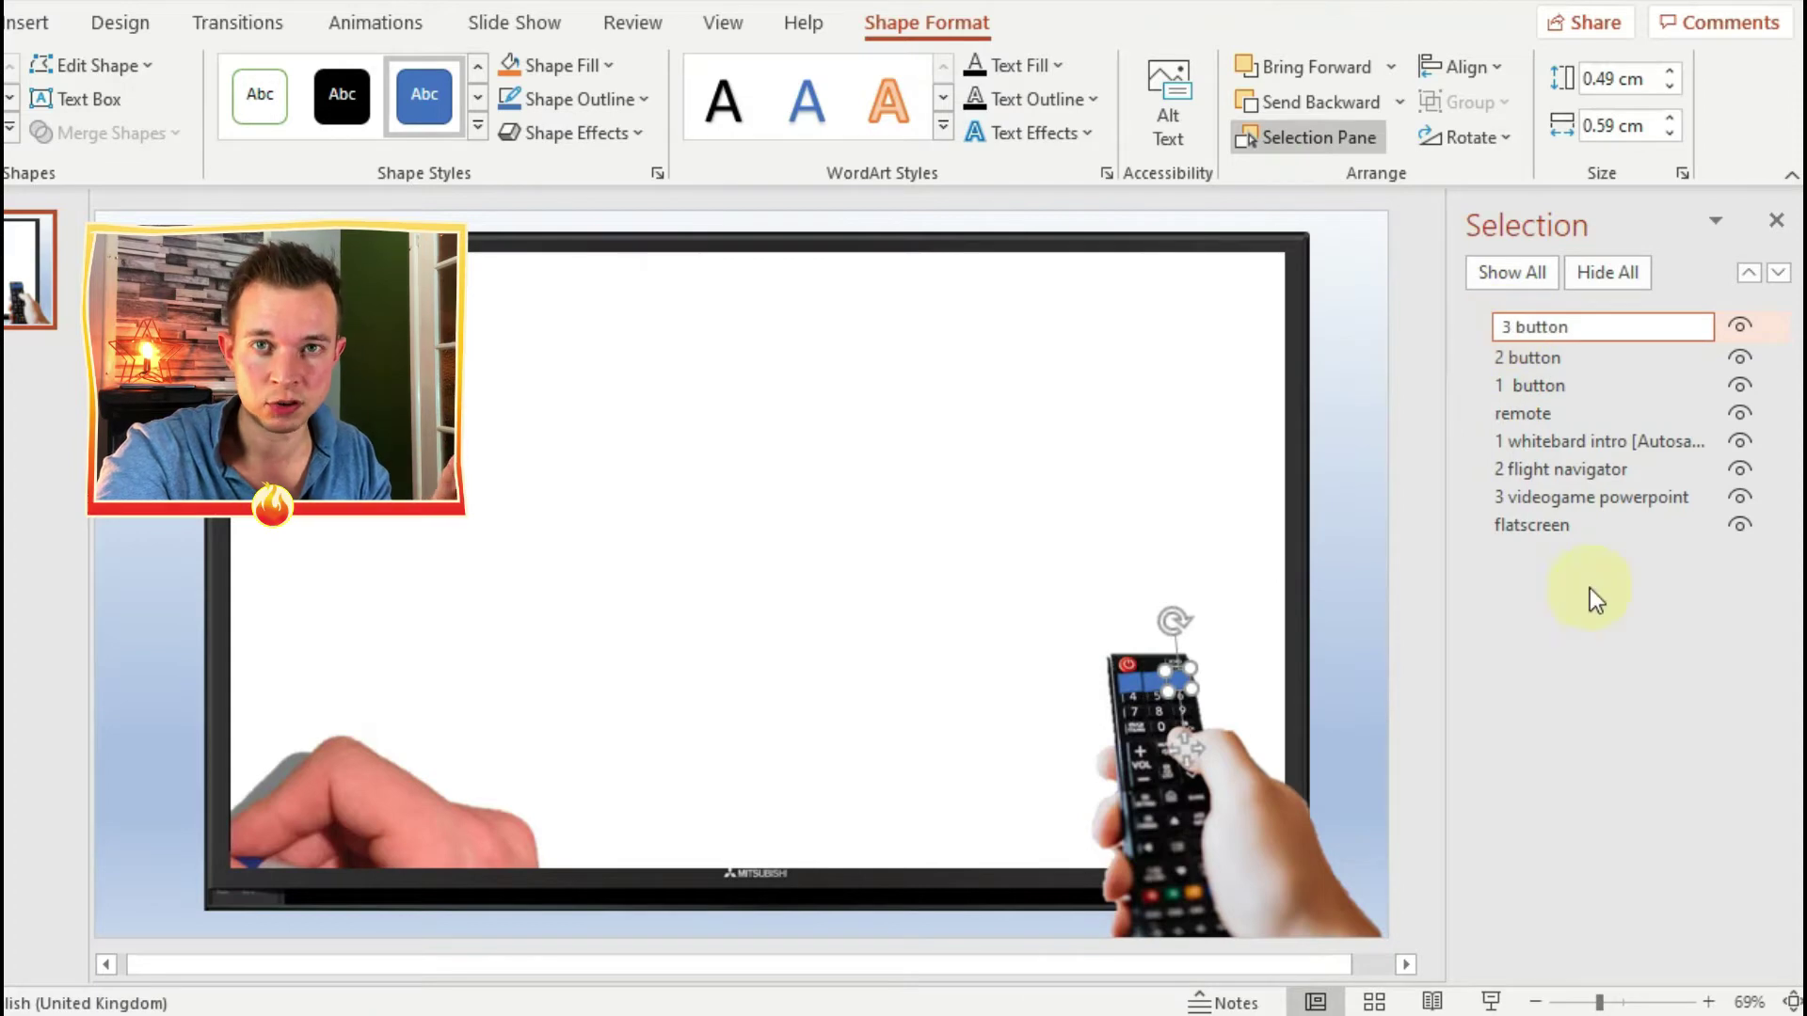
key("Return")
Select all three button shapes together and bring up their shortcut menu
left_click(1147, 674)
left_click(1127, 675)
left_click(1153, 678, "shift")
left_click(1179, 679, "shift")
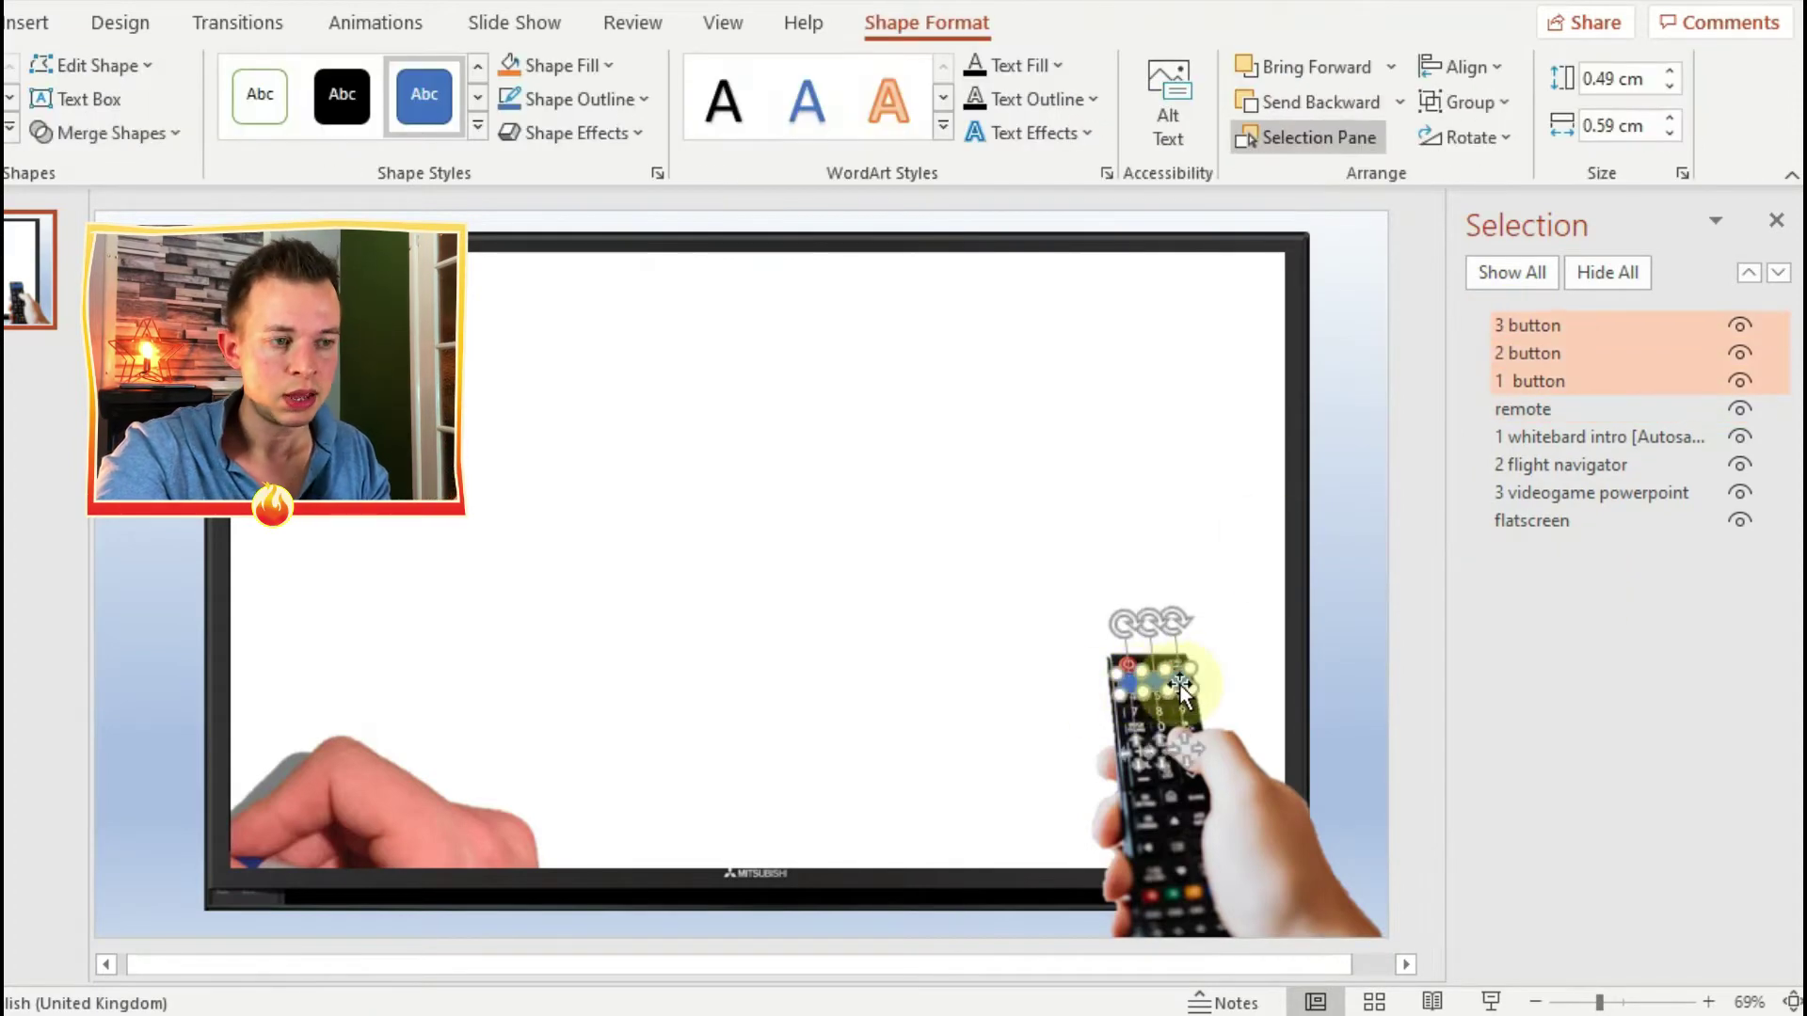
right_click(1188, 687)
Give the button shapes No fill and No line in Format Shape, reducing outline width
left_click(1265, 620)
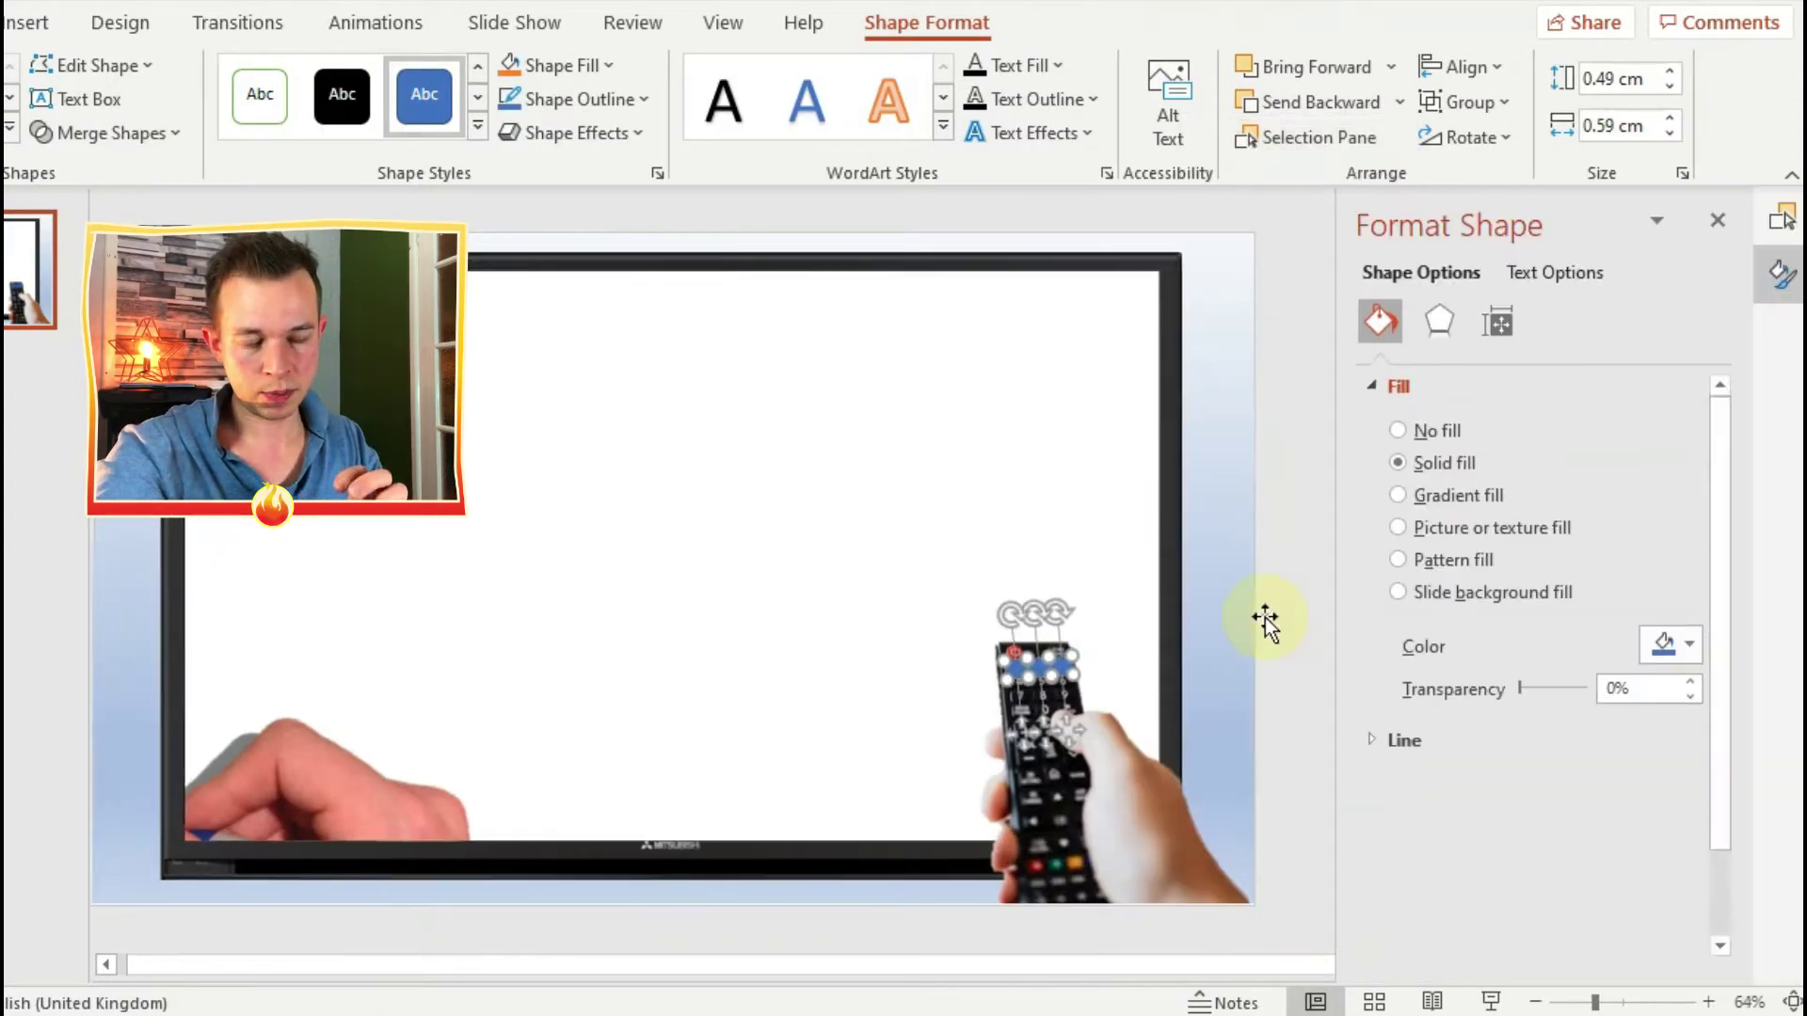
left_click(1403, 431)
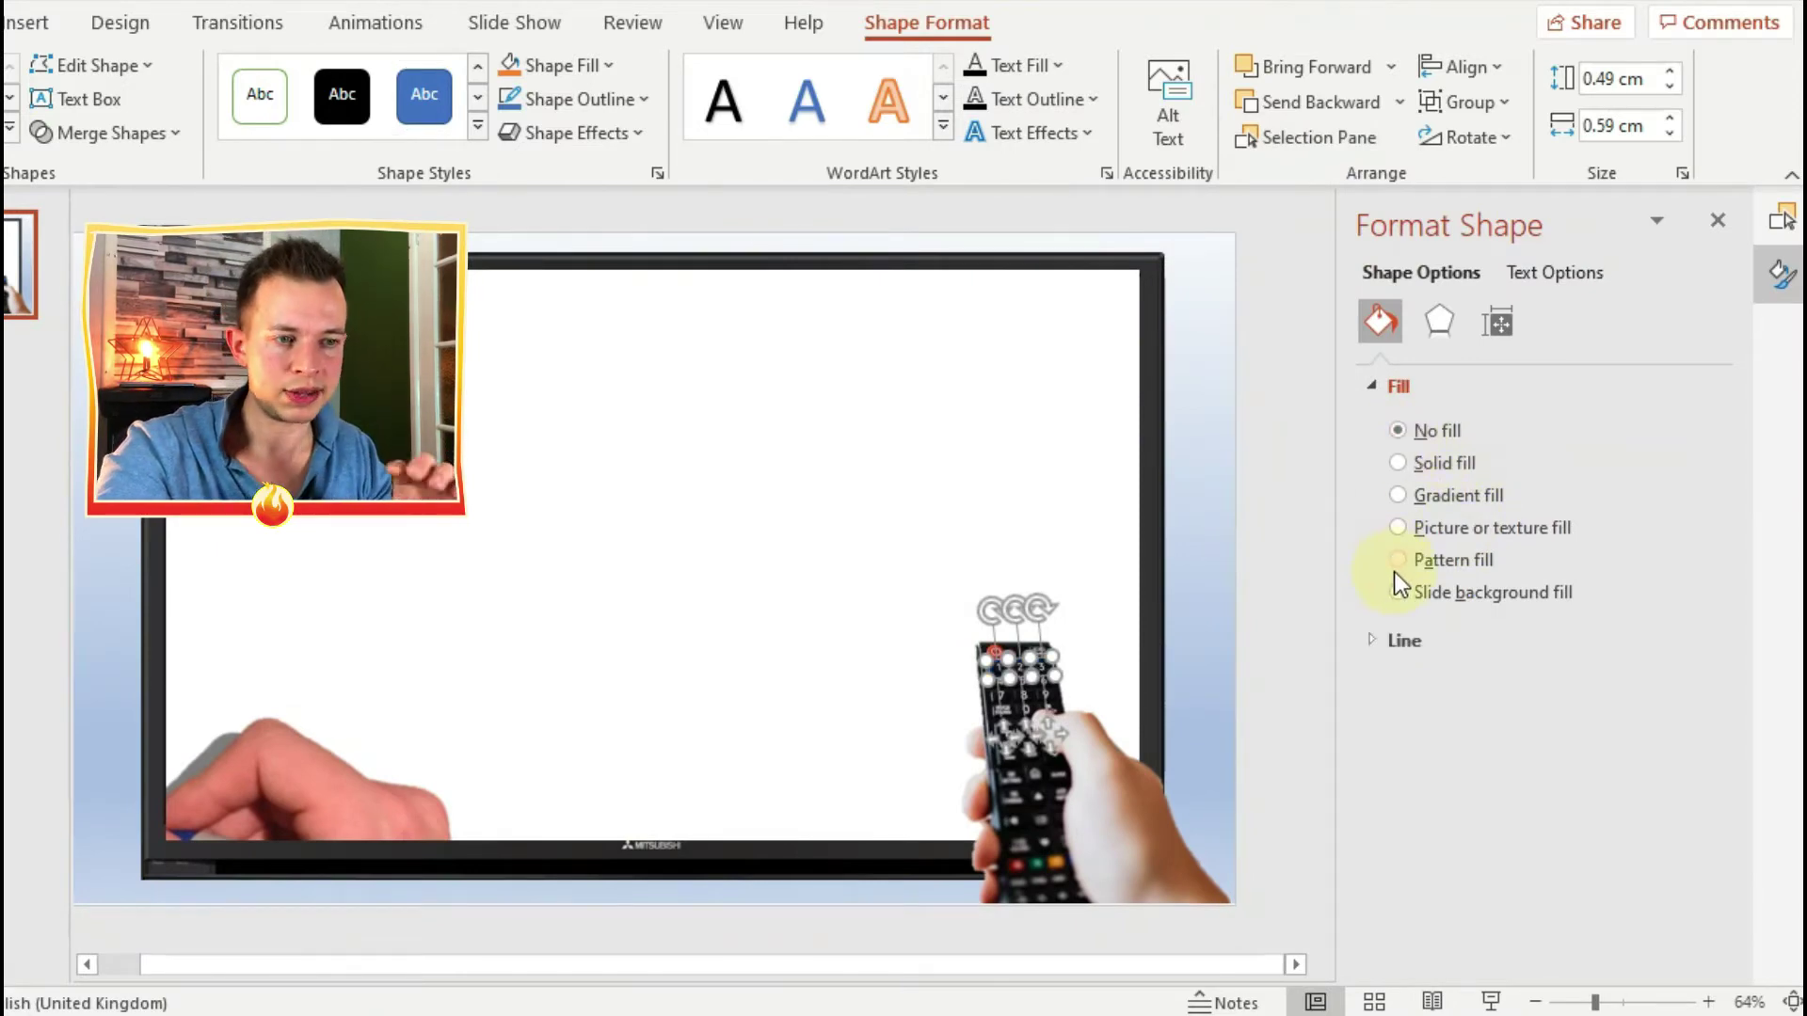
left_click(1372, 640)
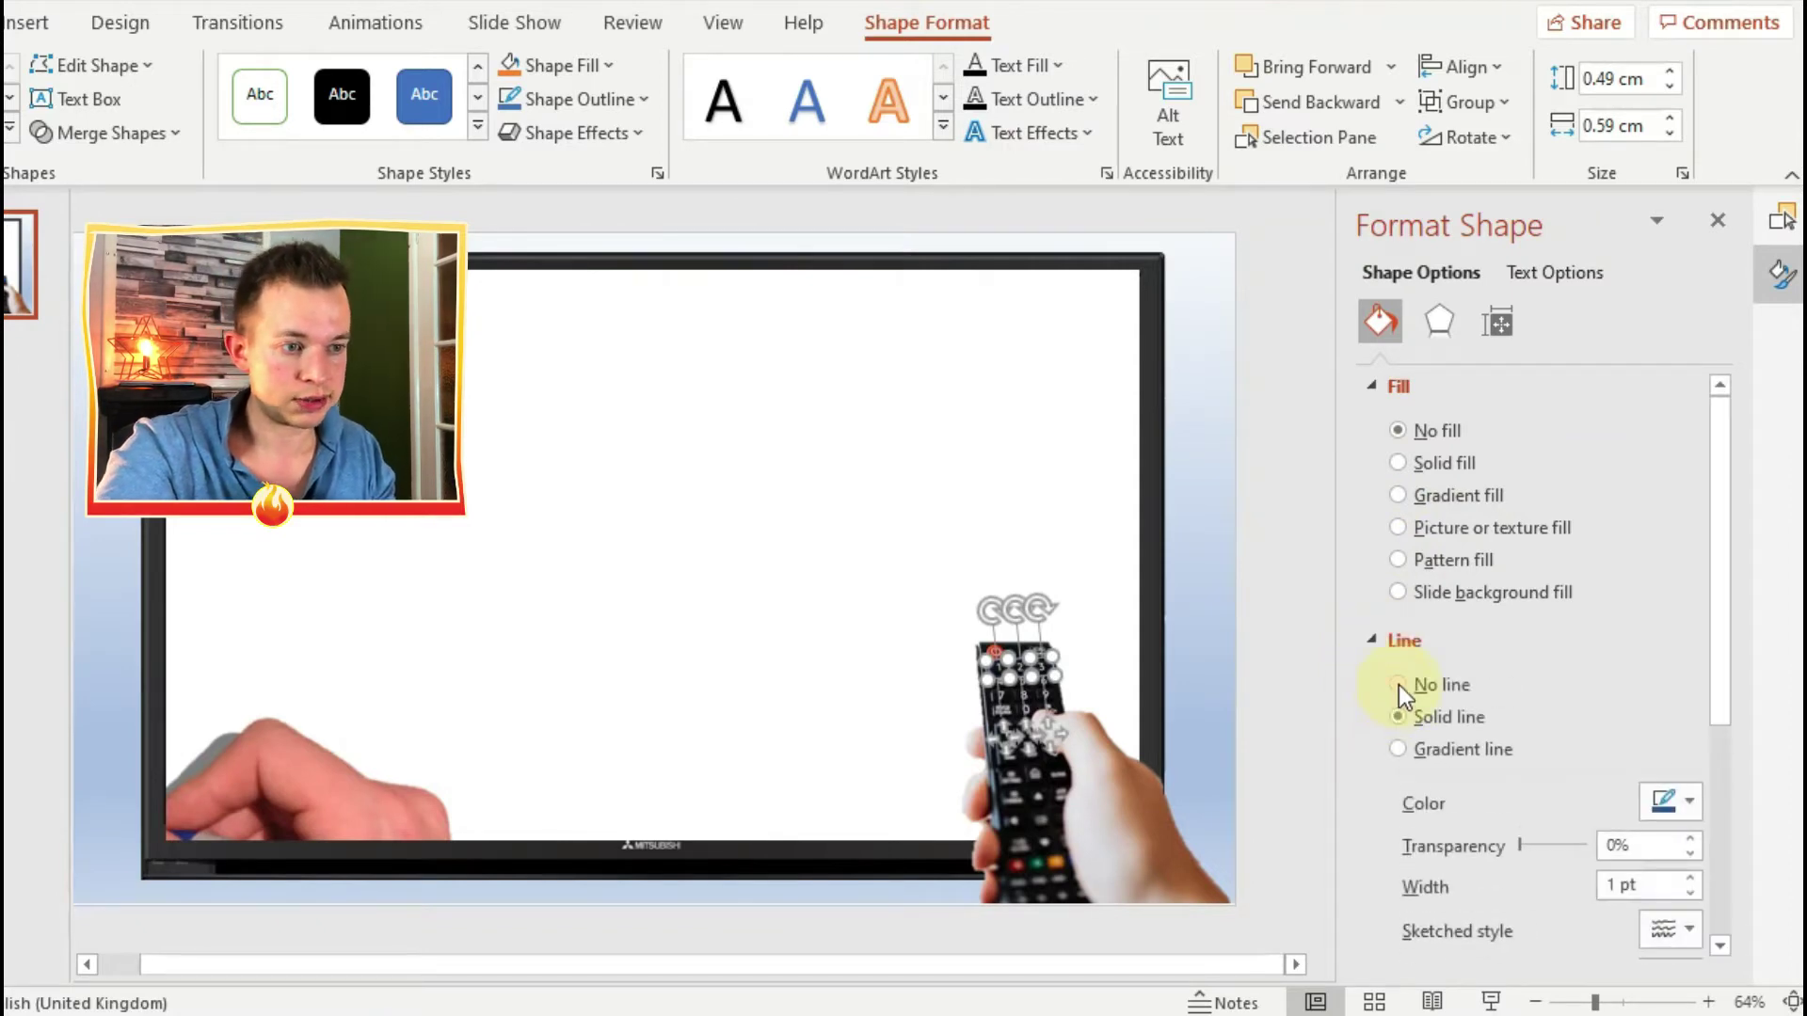
left_click(1398, 686)
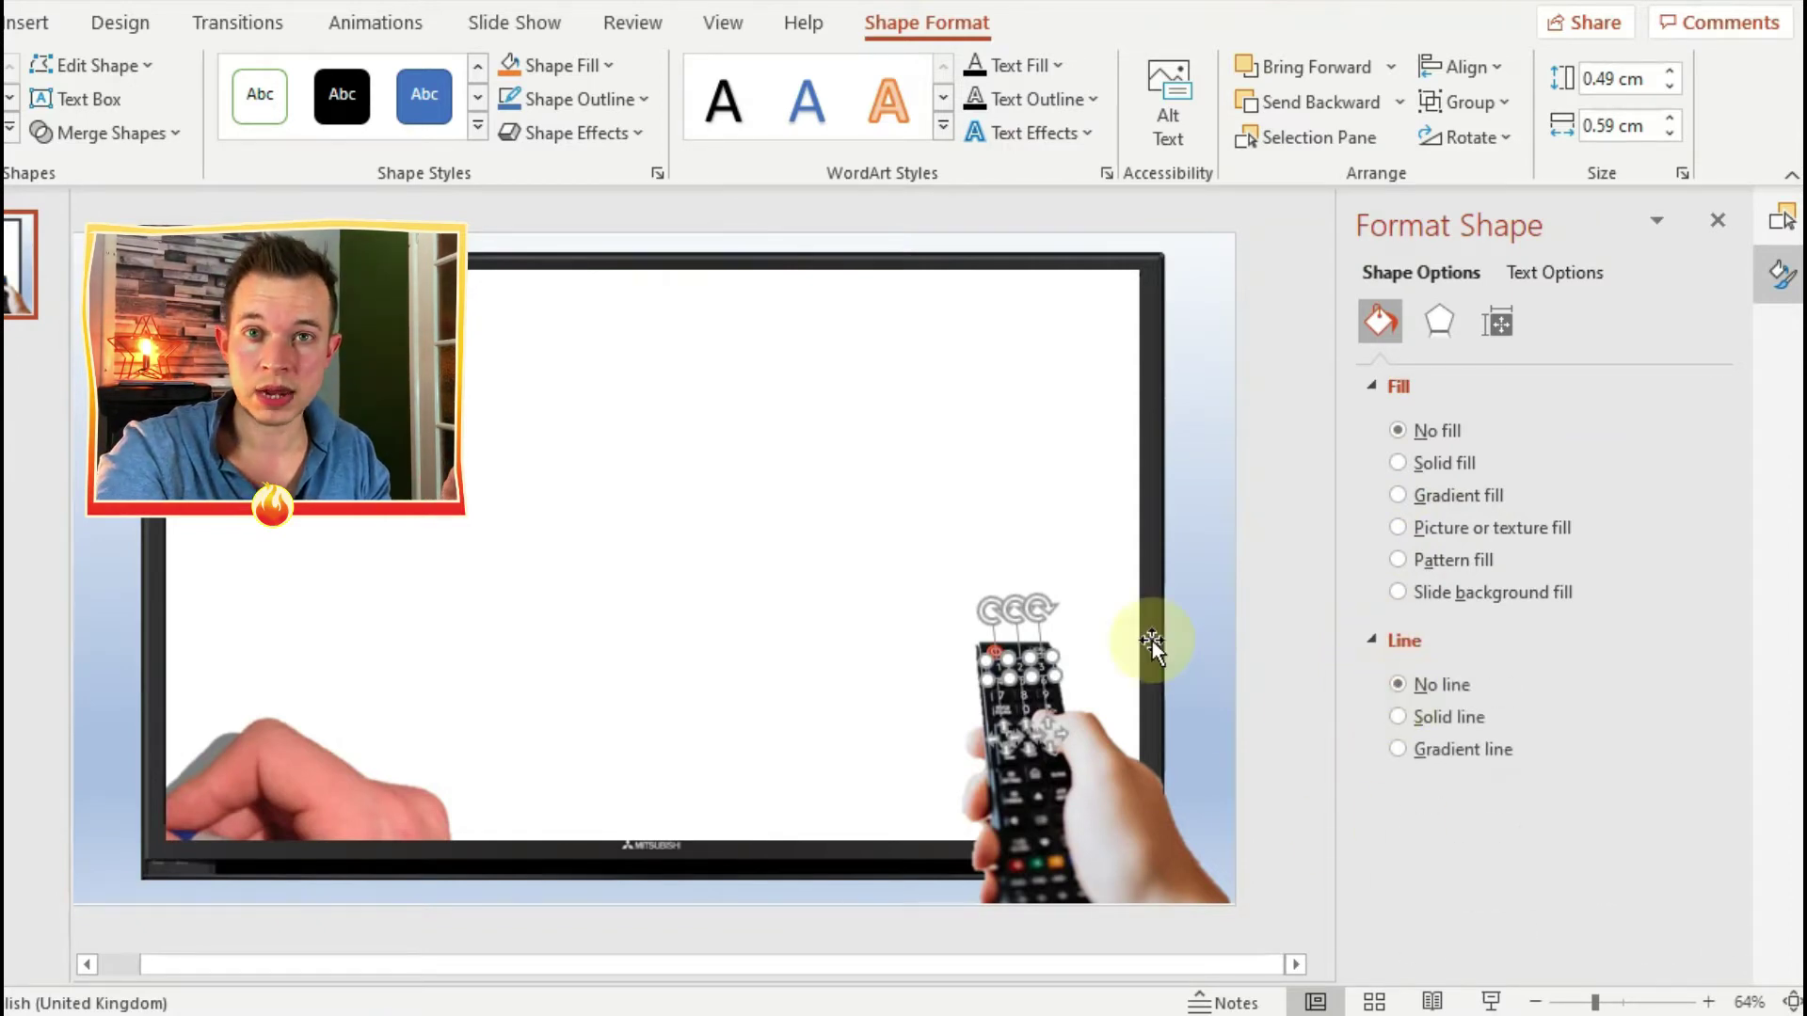
left_click(1399, 717)
left_click(1691, 894)
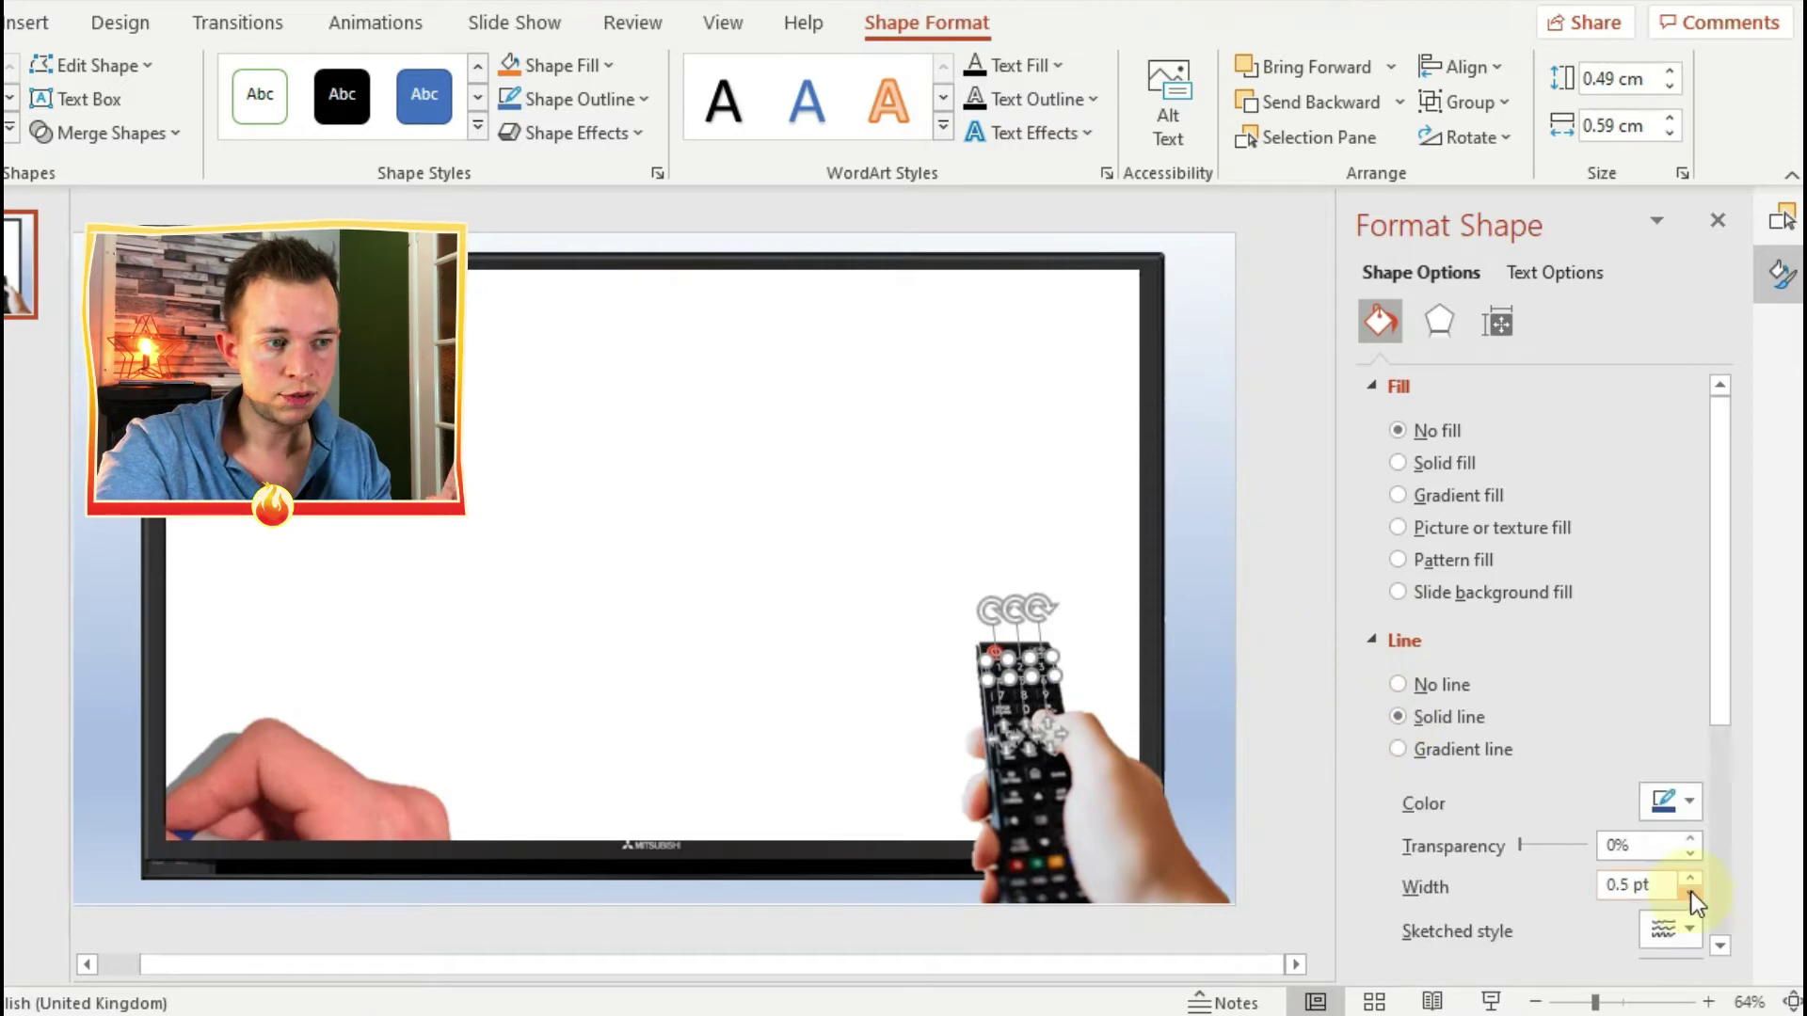
left_click(1692, 894)
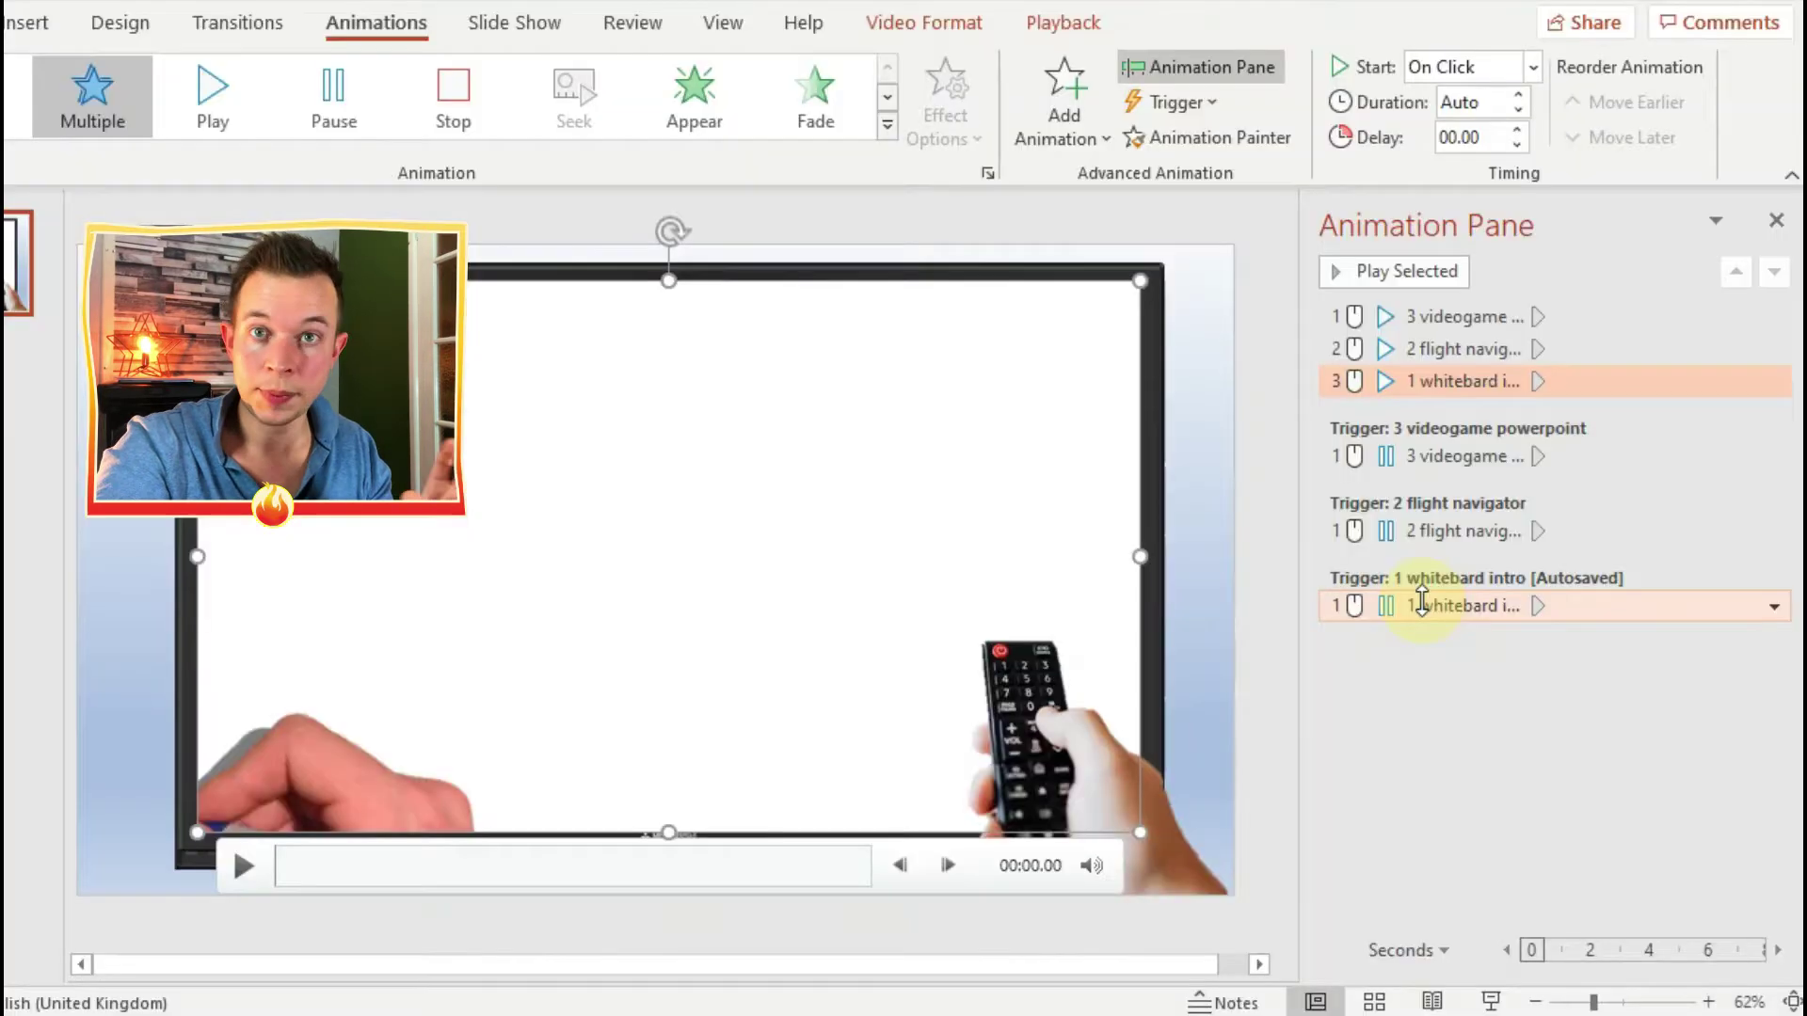
Delete all existing animations on the slide
key("ctrl+a")
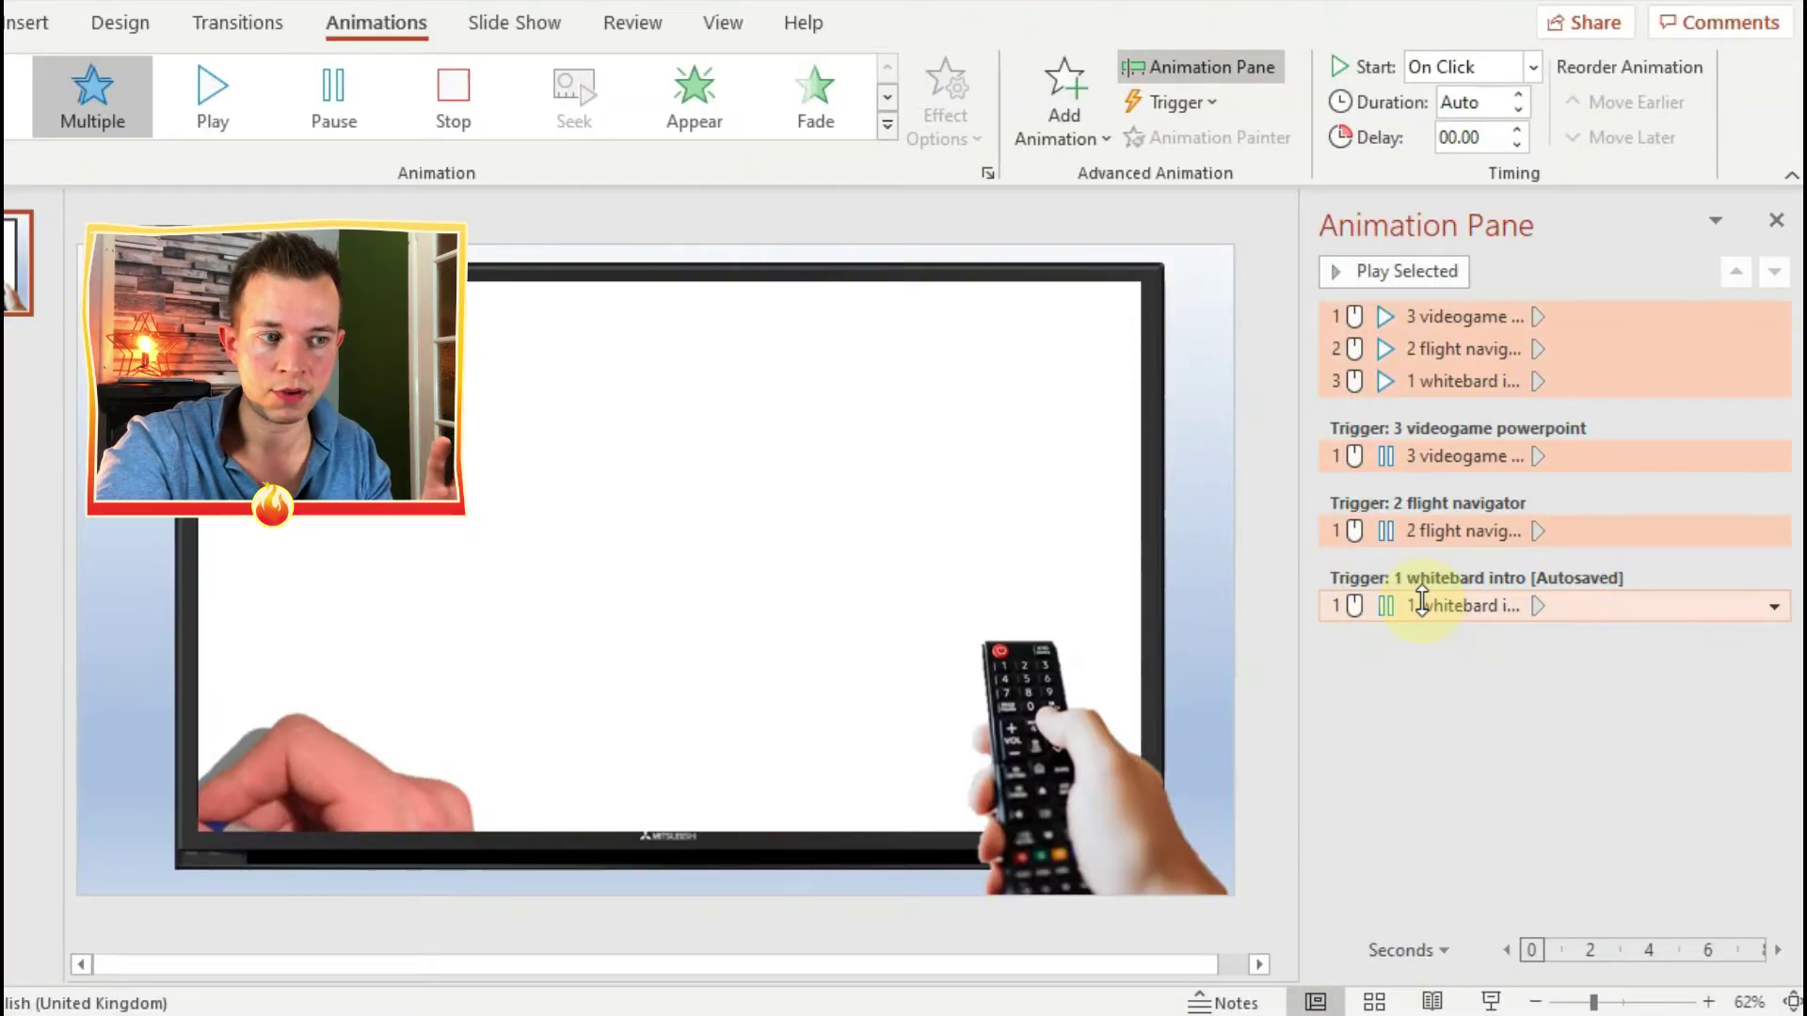
key("Delete")
key("Escape")
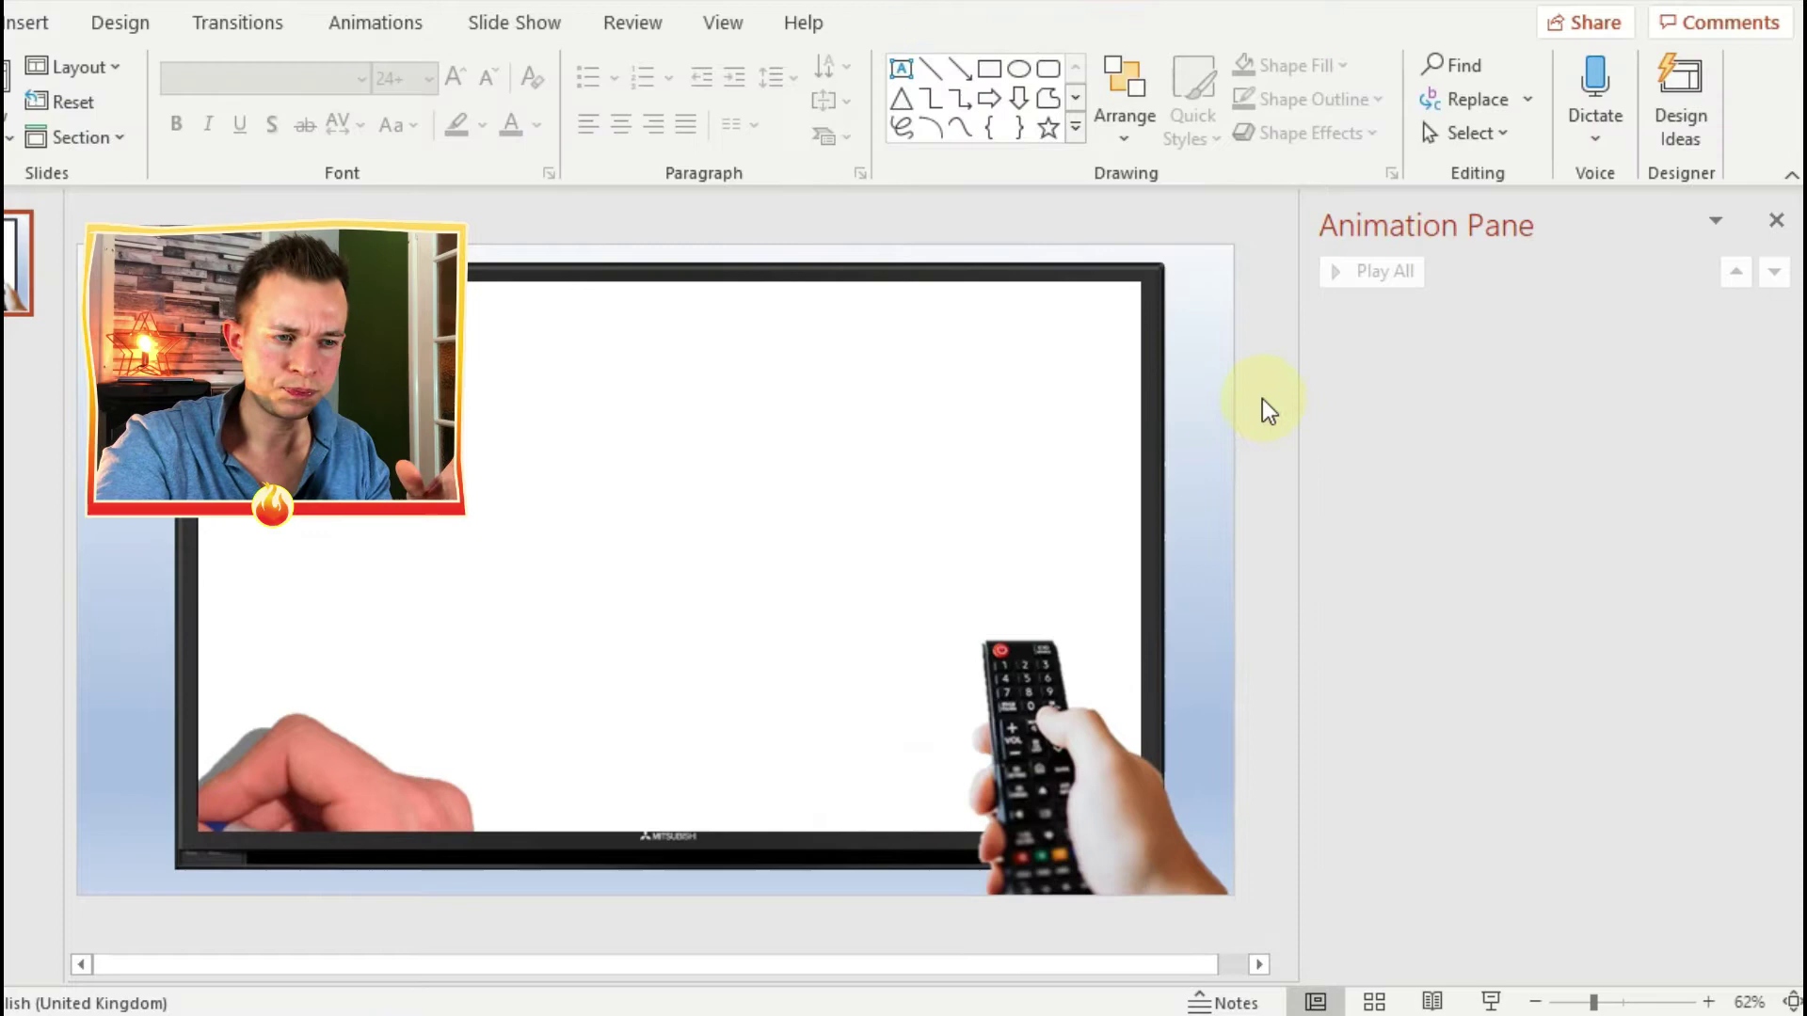
Give the whiteboard intro video an Appear entrance effect
mouse_move(1030, 320)
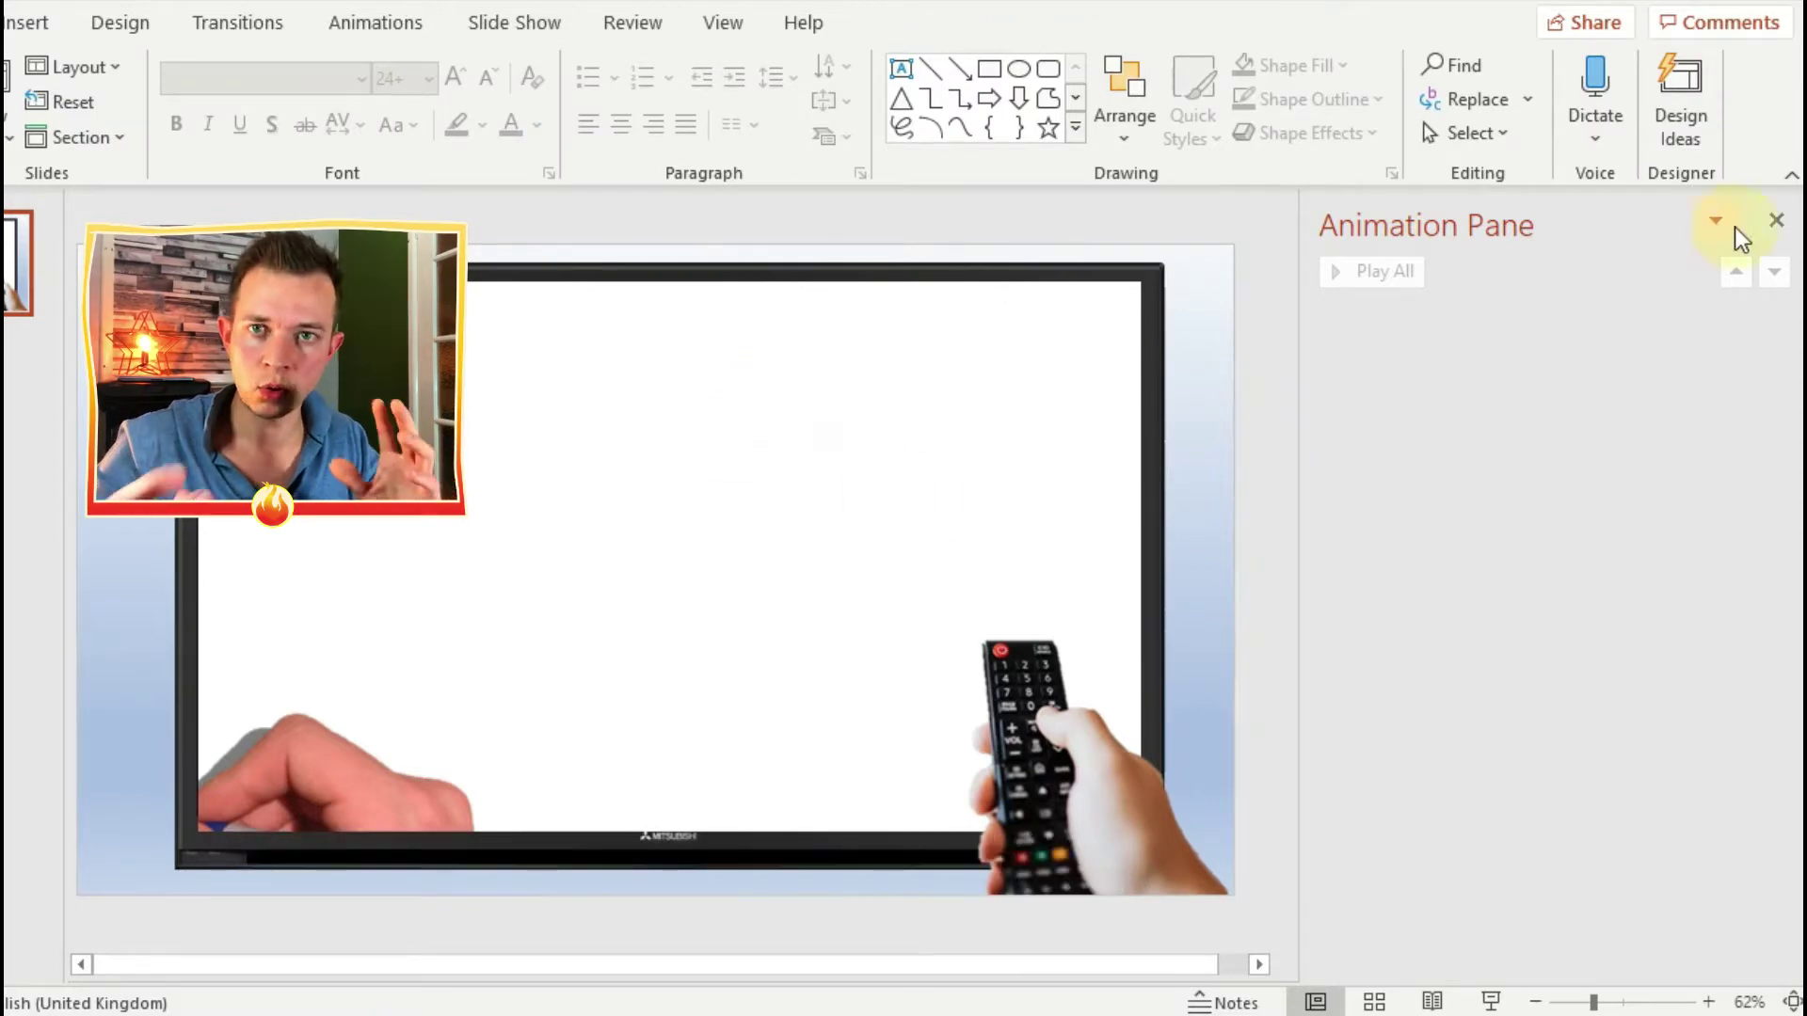
right_click(717, 544)
left_click(605, 523)
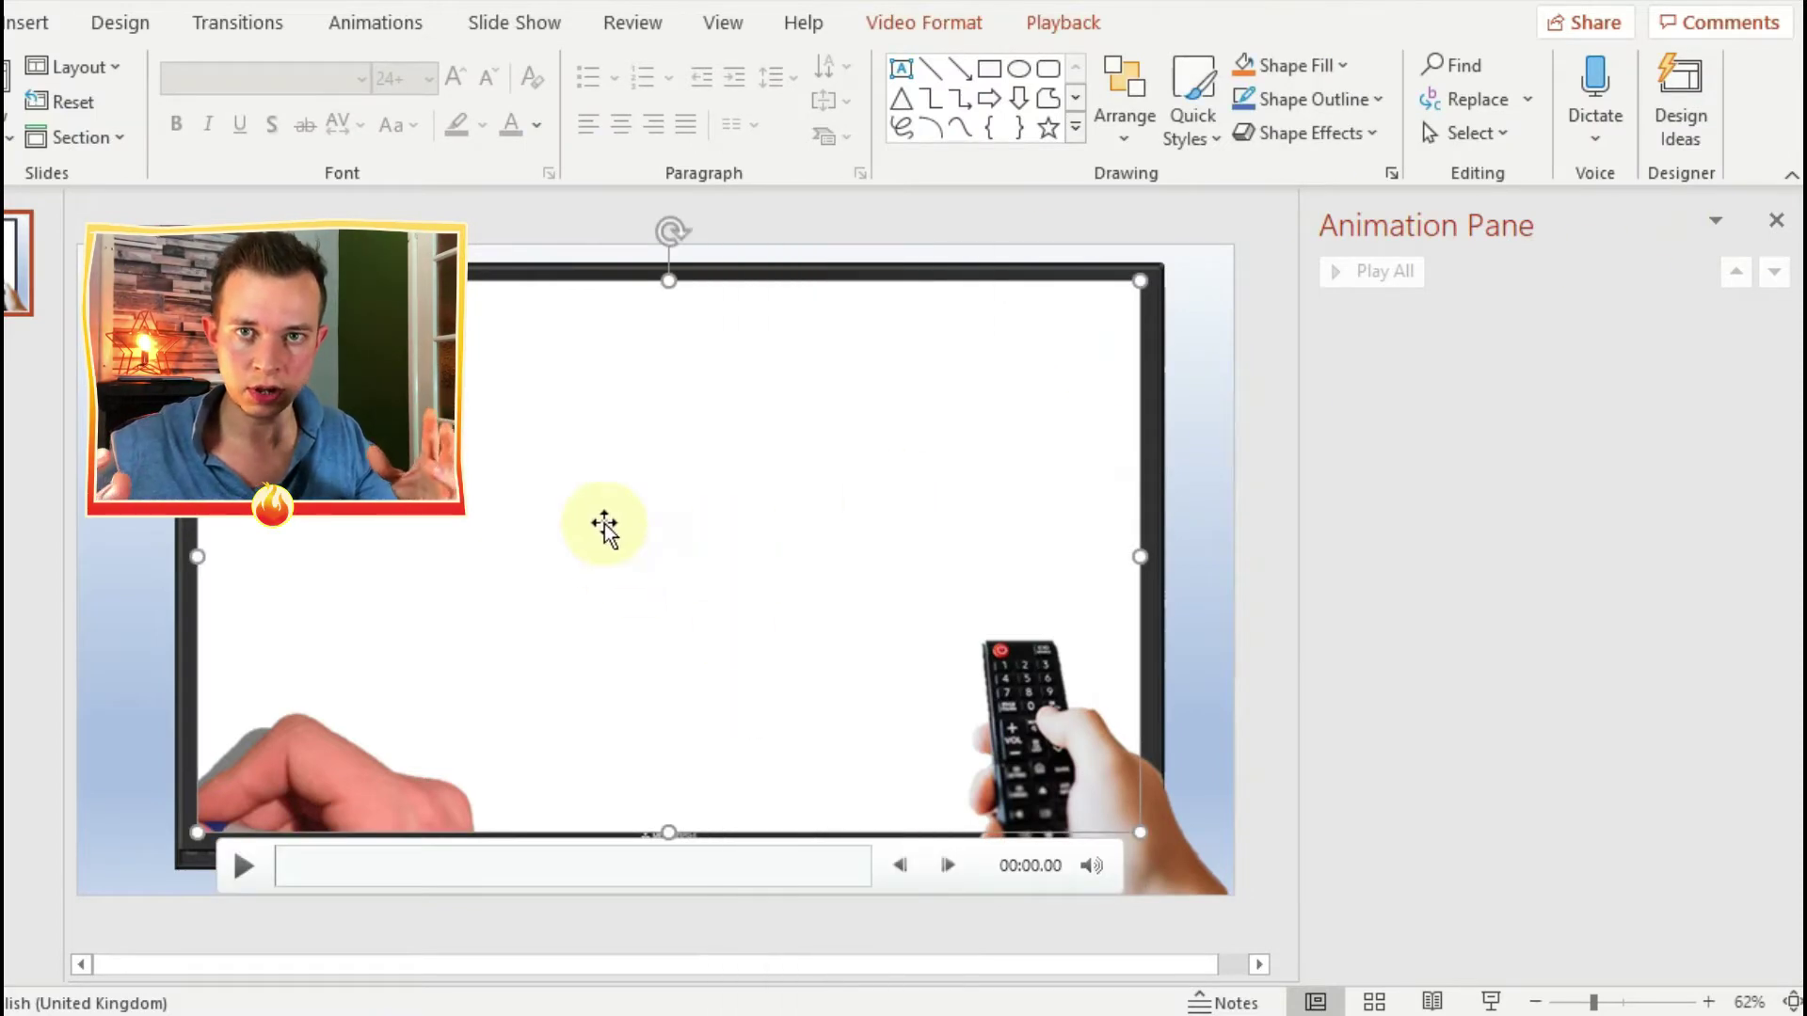
left_click(345, 32)
left_click(576, 117)
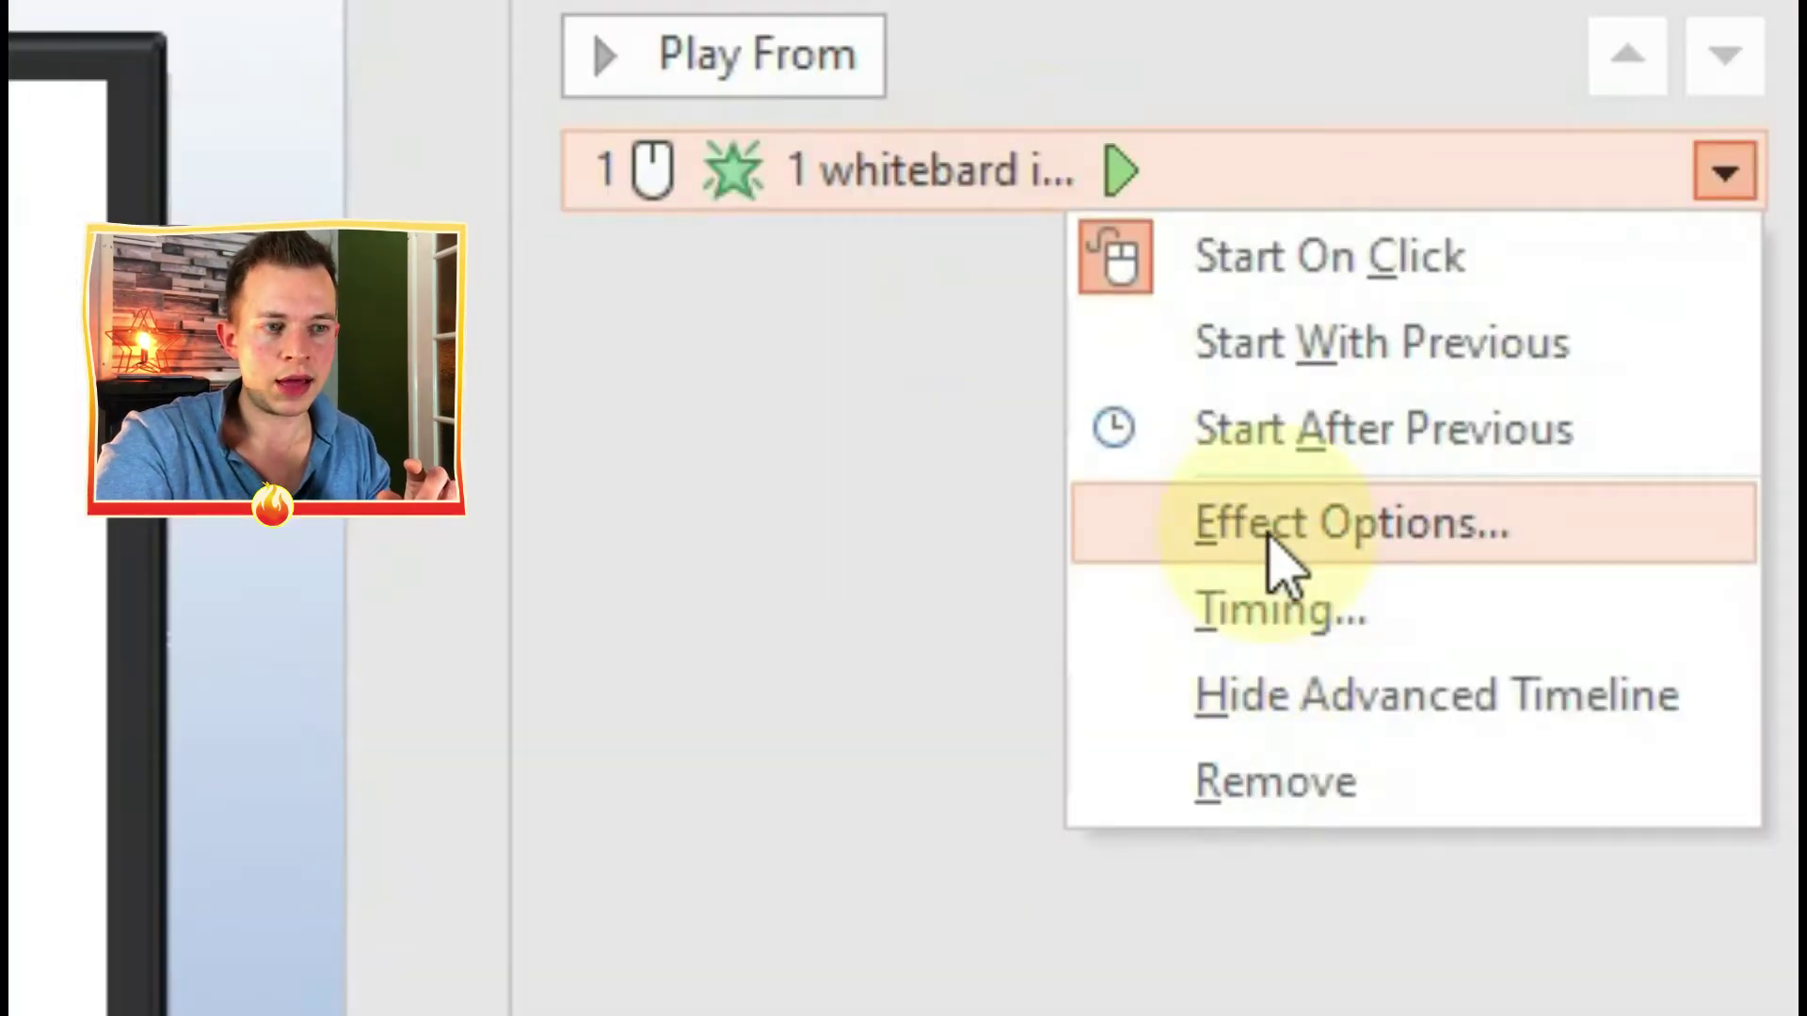
Set the whiteboard Appear effect to start on click of 1 button
left_click(1280, 561)
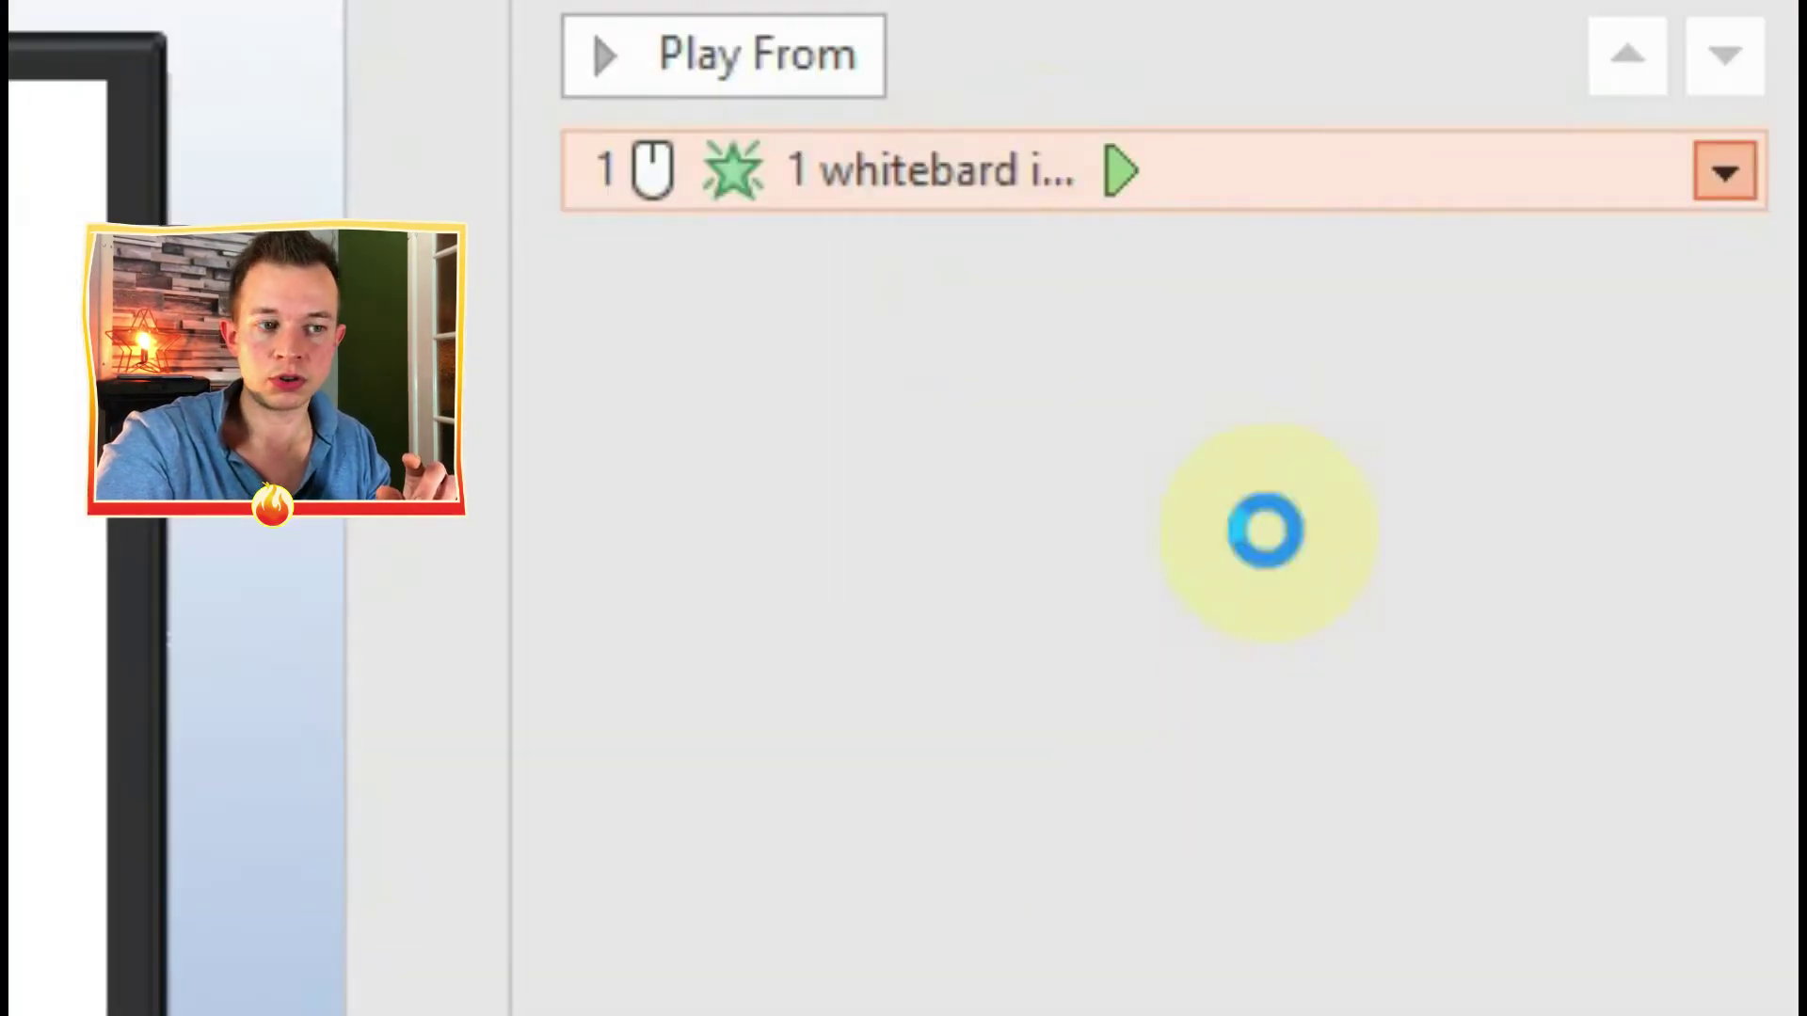
left_click(490, 376)
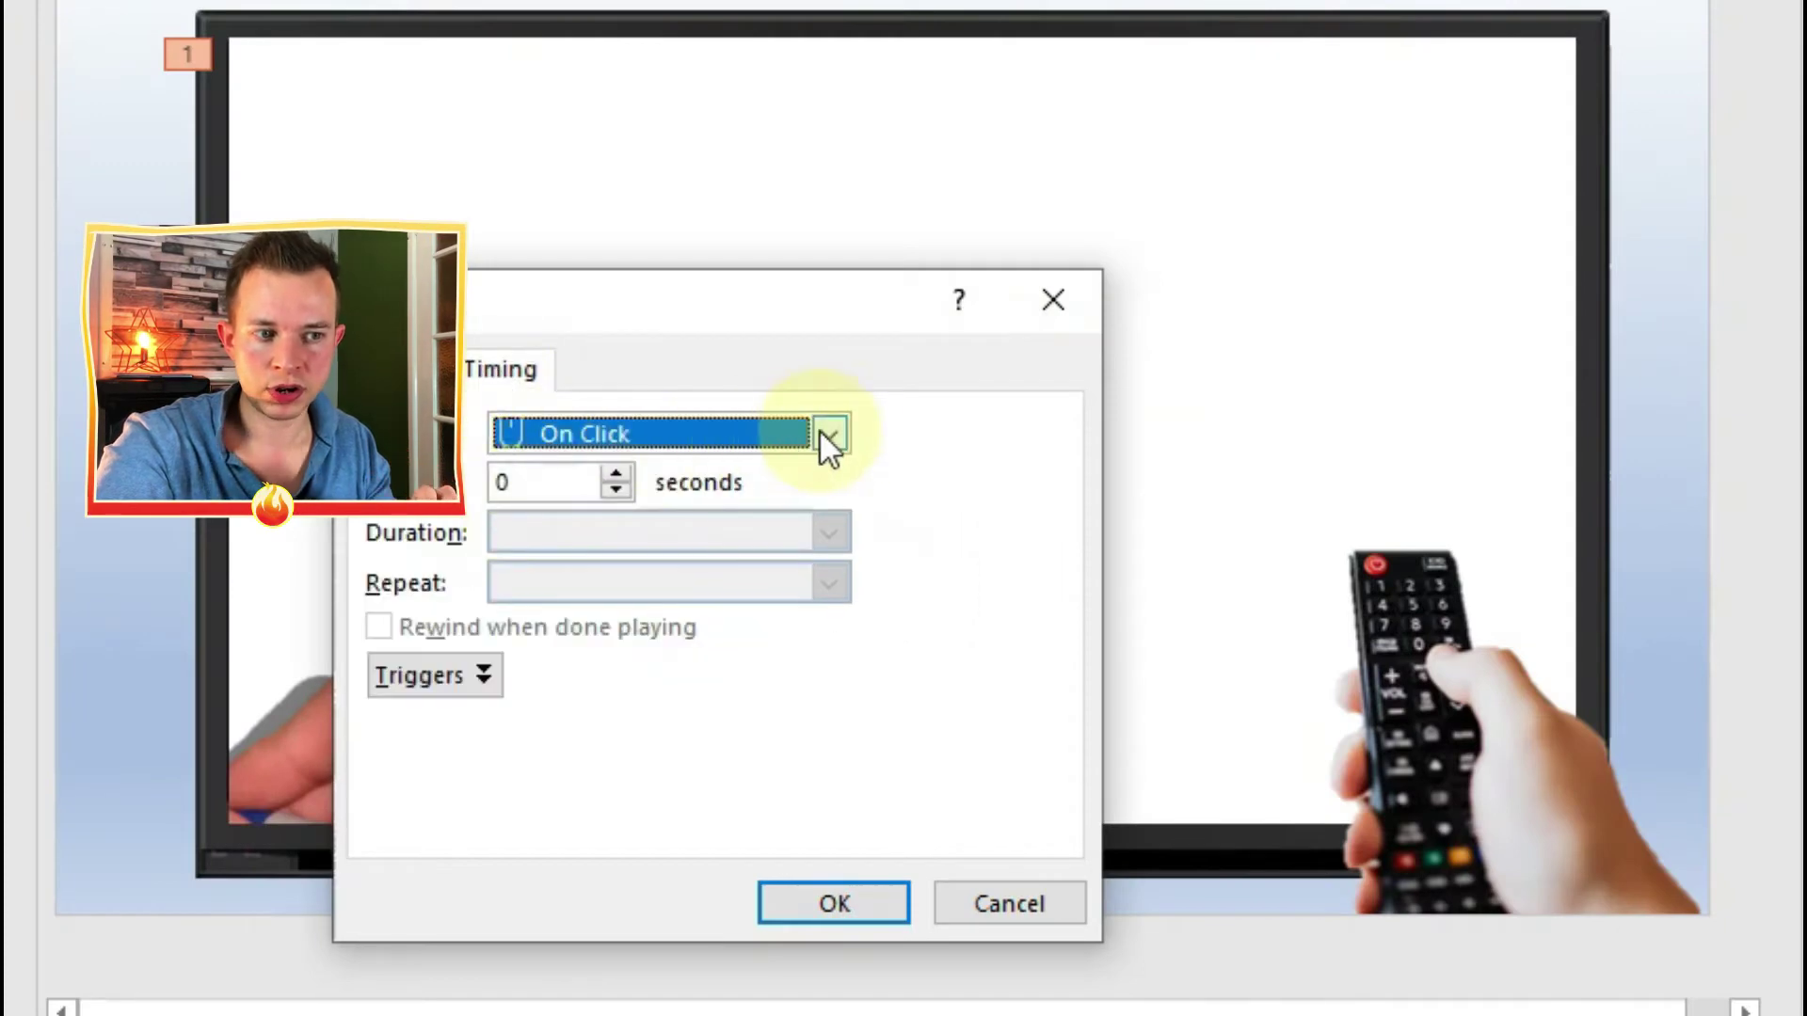
left_click(450, 675)
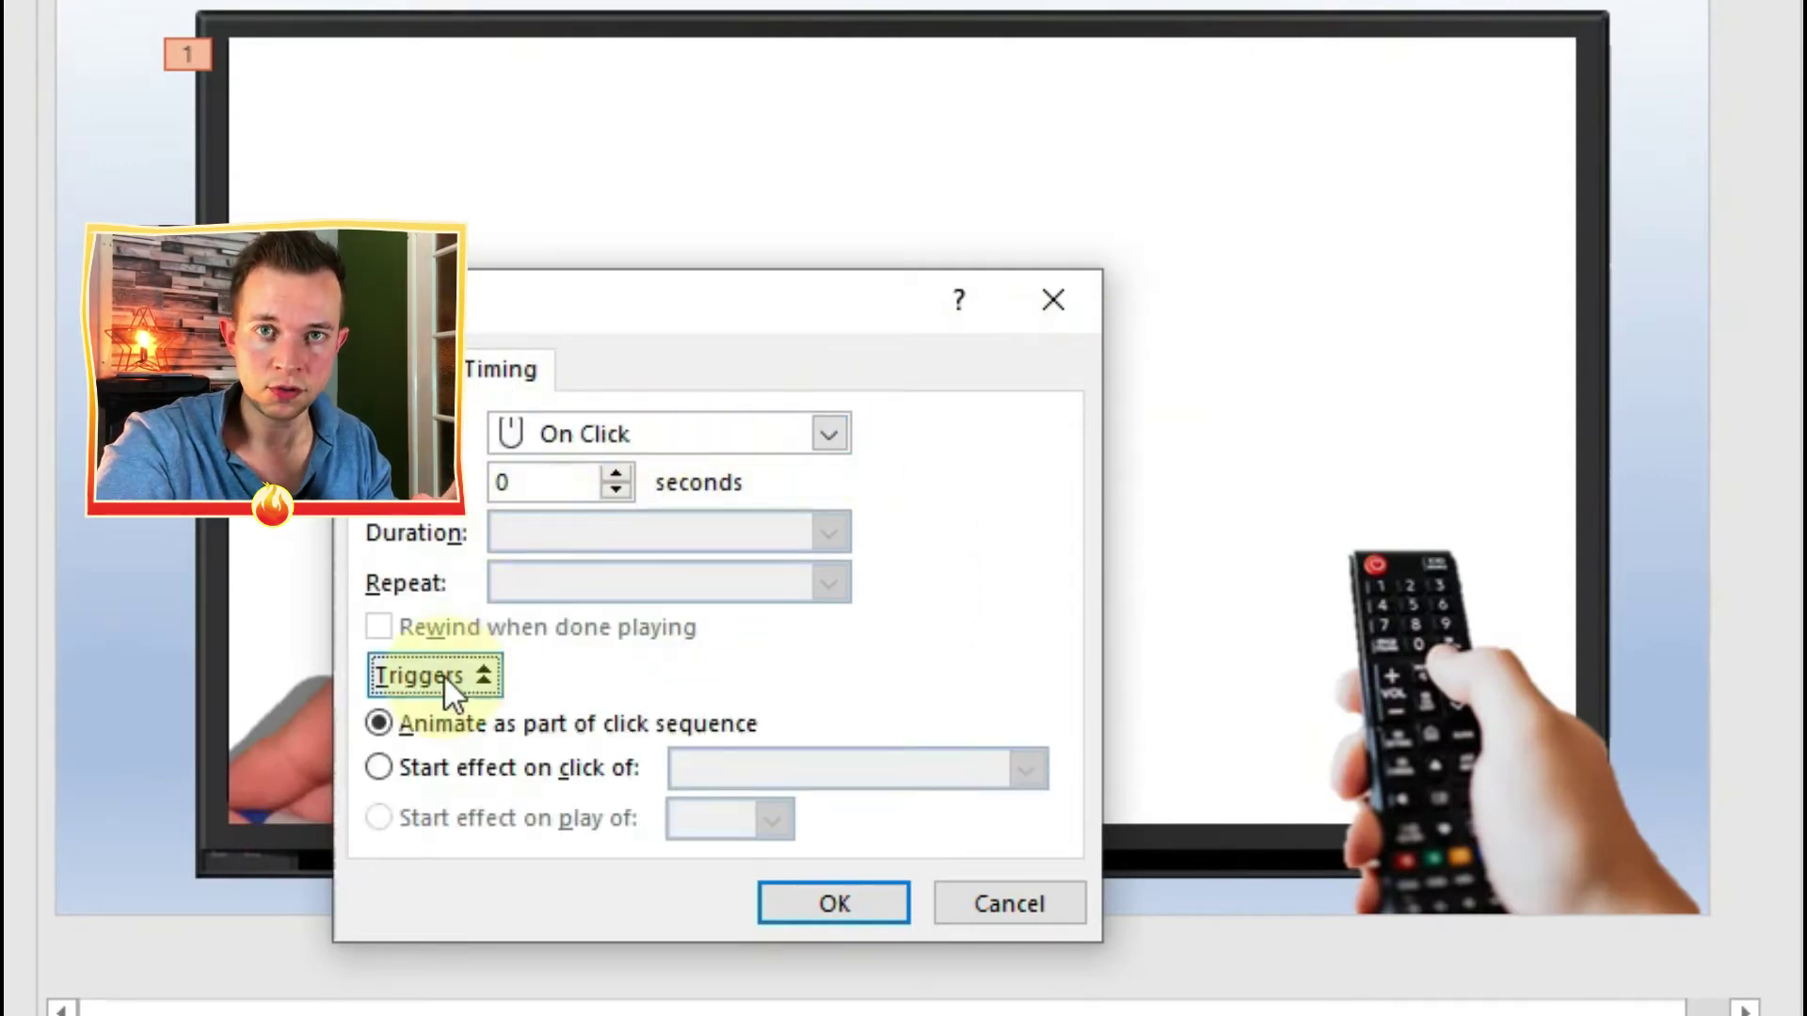
left_click(378, 768)
left_click(1026, 770)
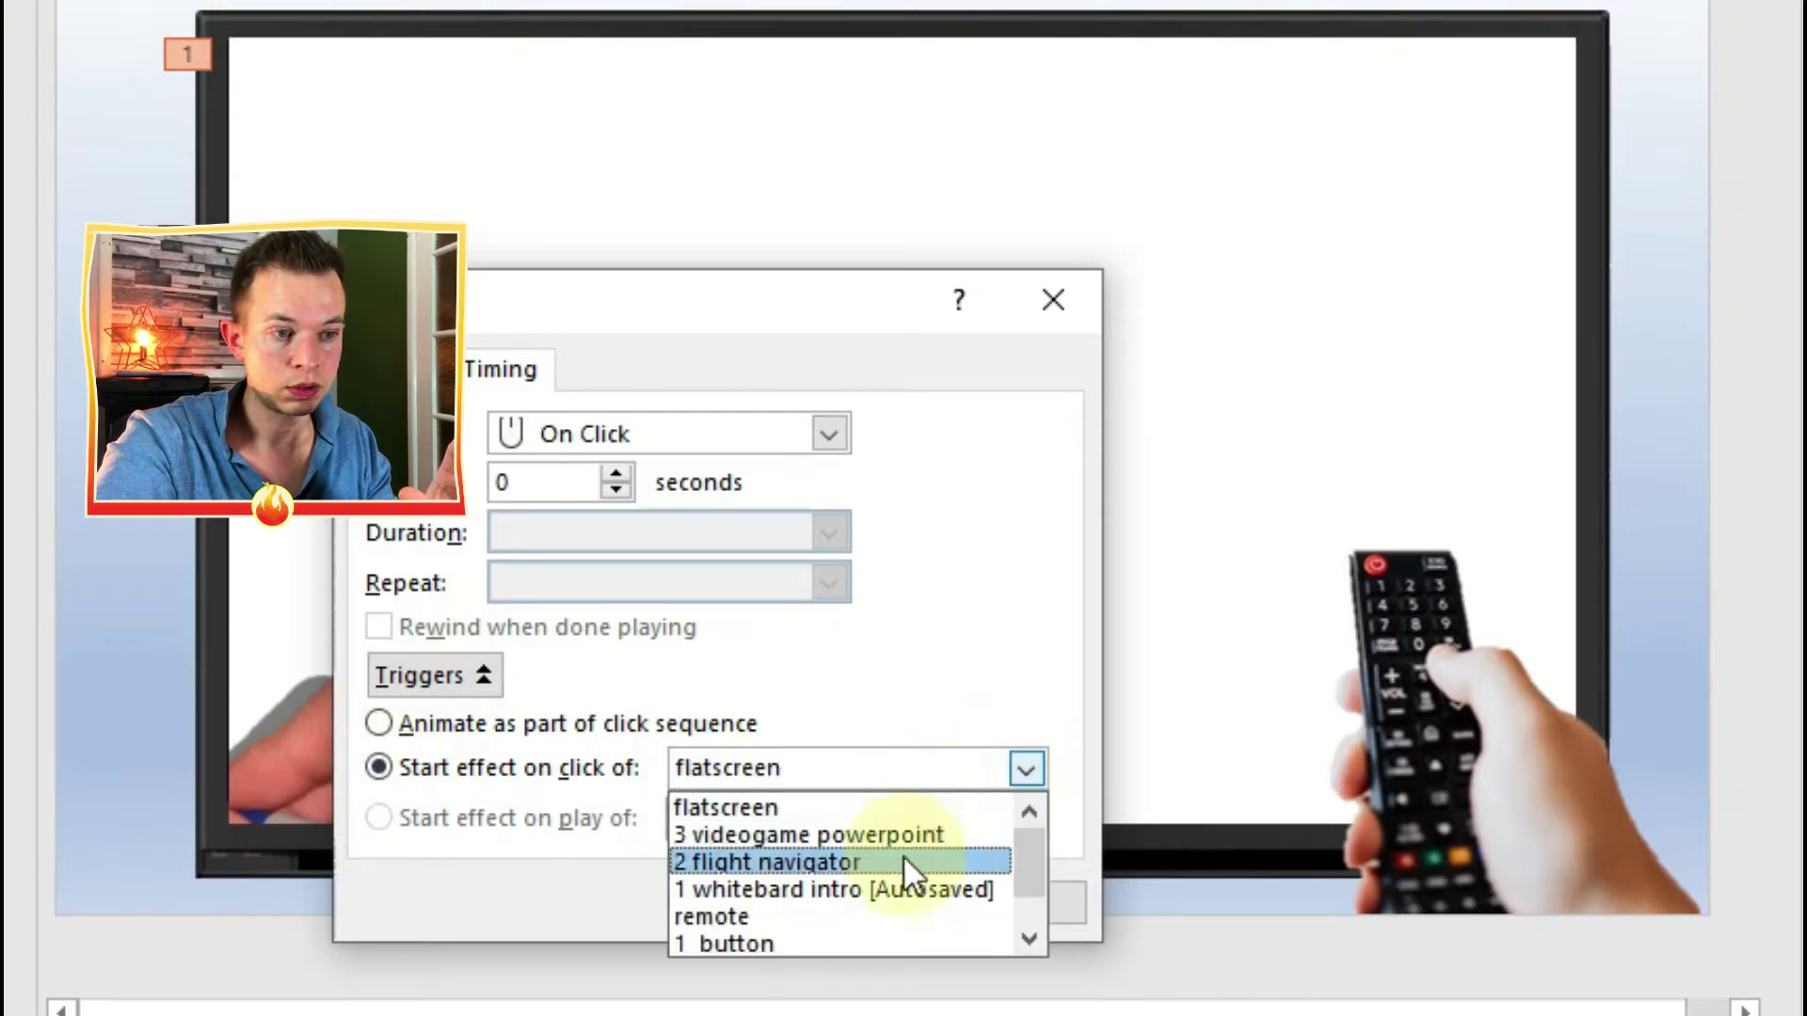
left_click(854, 943)
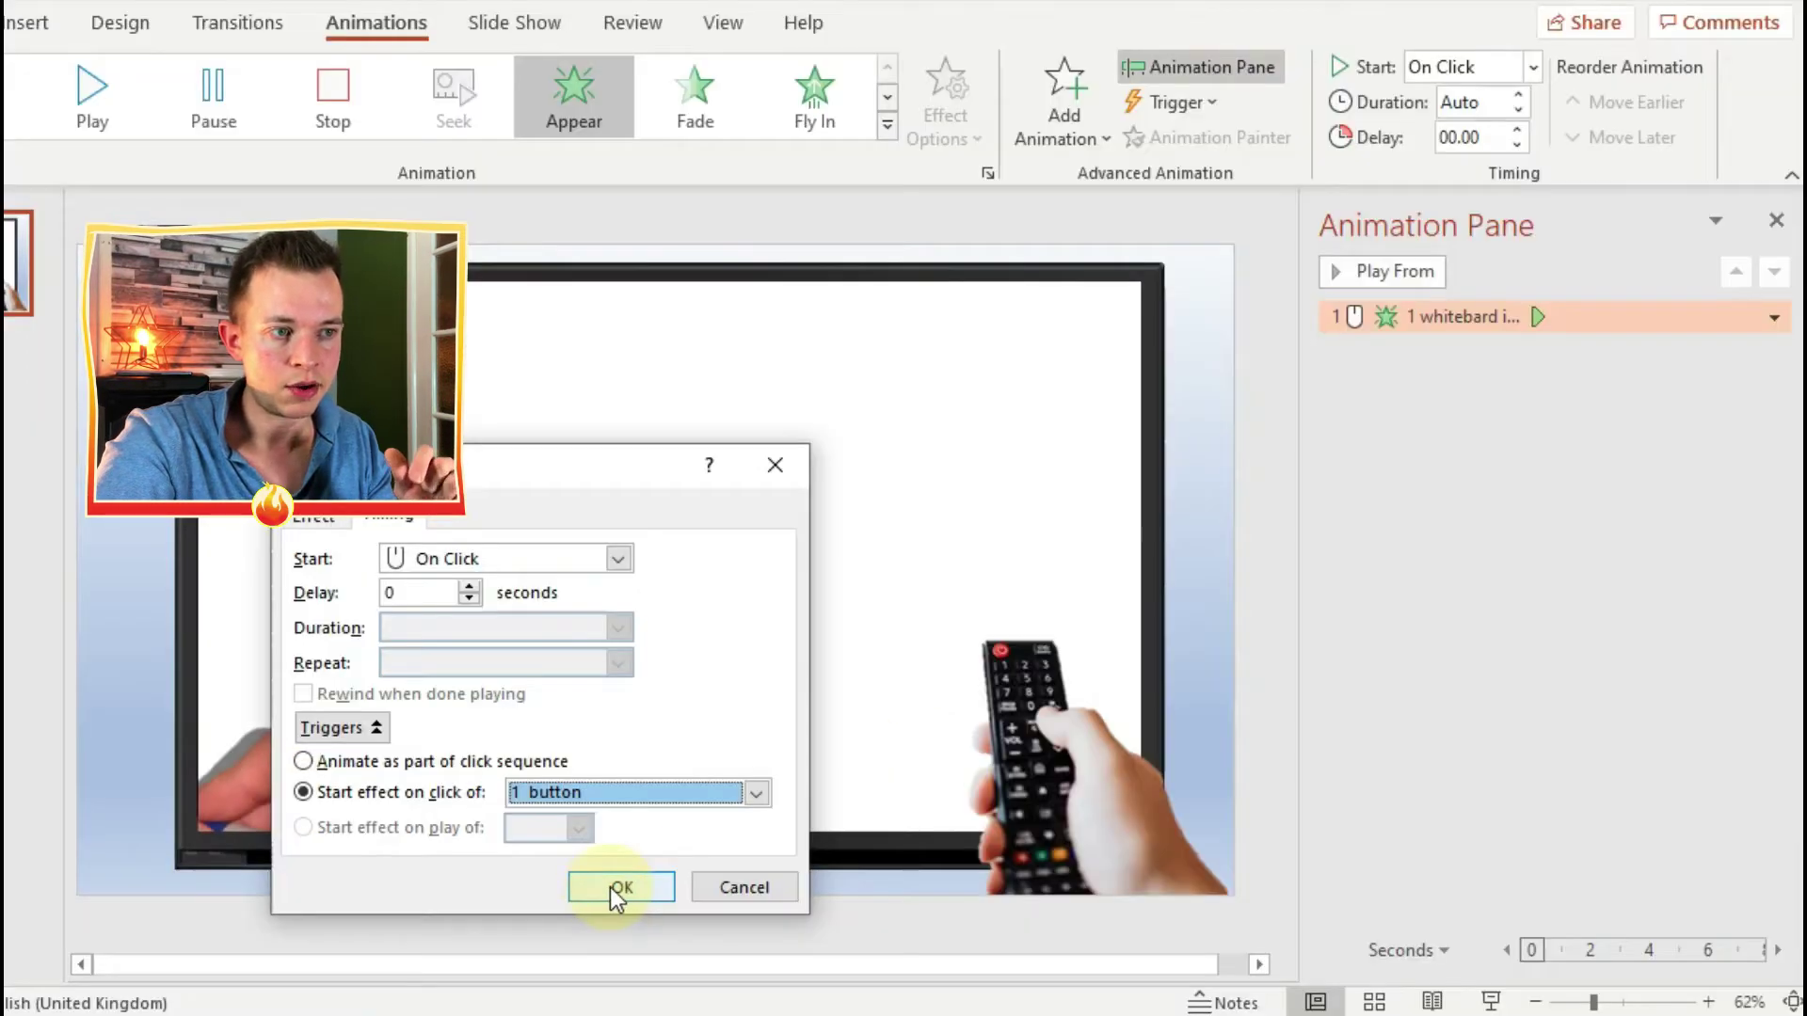
left_click(618, 887)
Add a Play effect to the whiteboard video, placed right after Appear under the 1 button trigger
right_click(1448, 367)
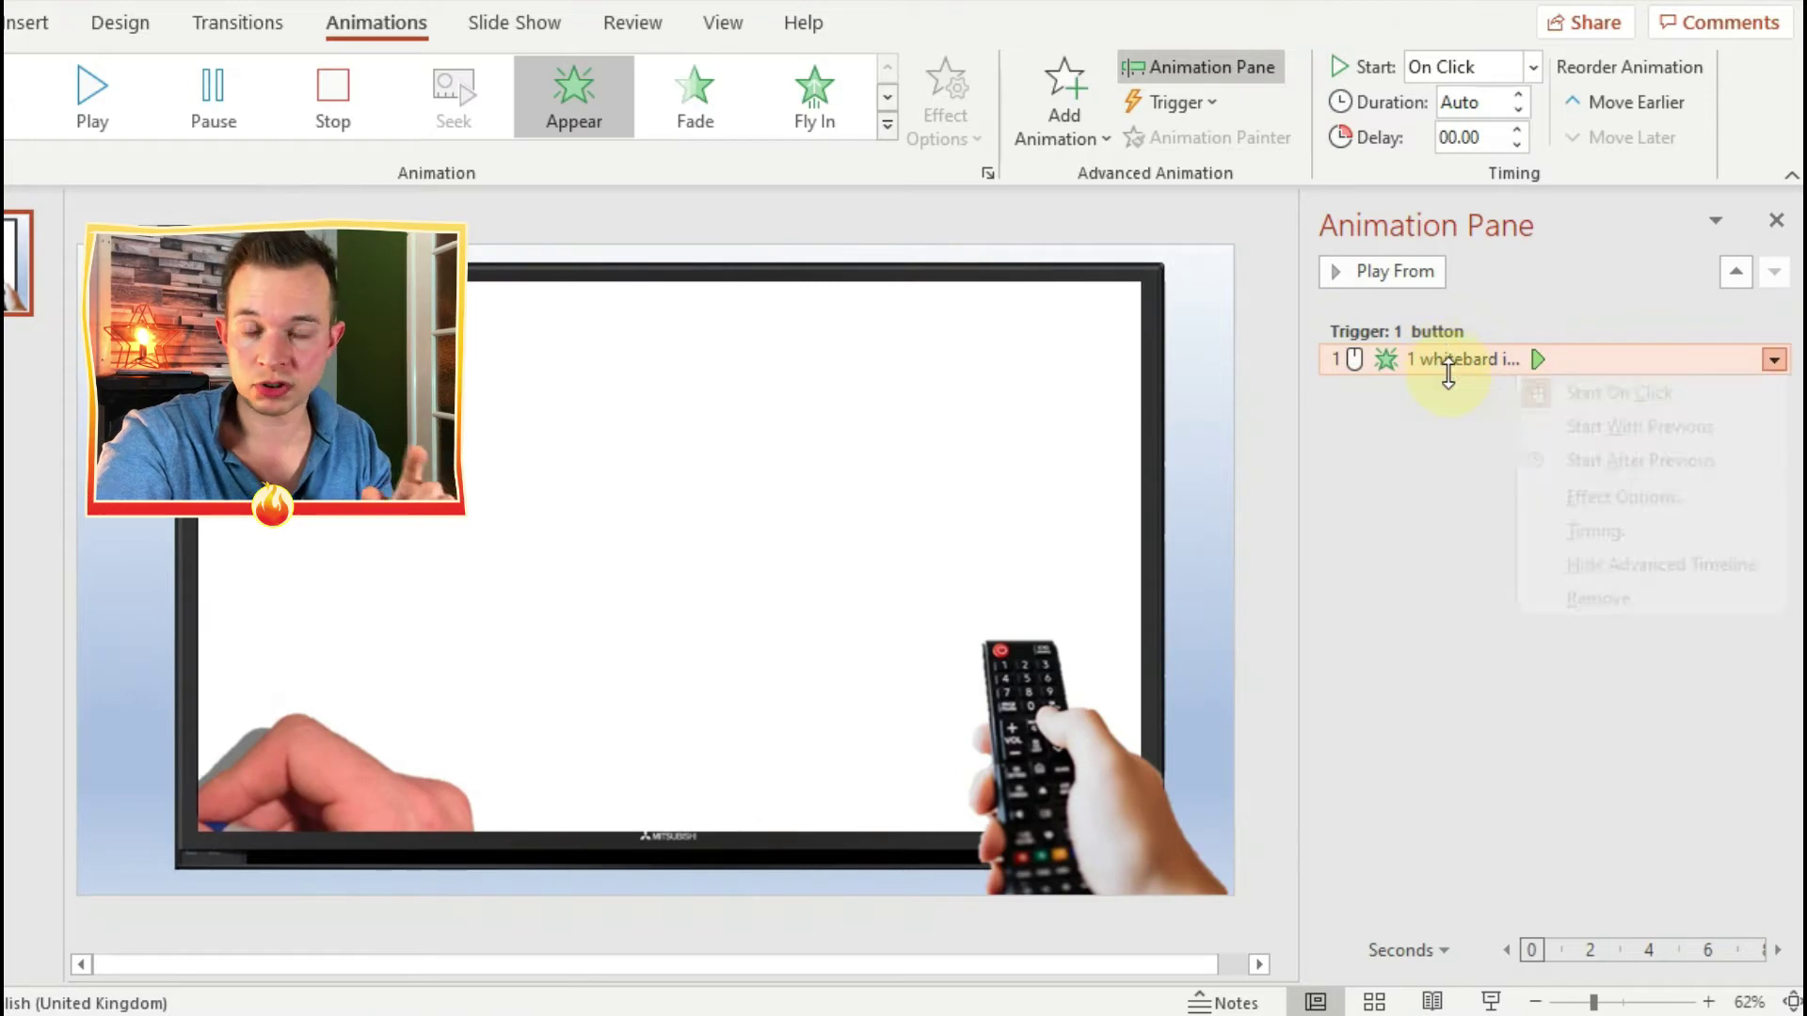
left_click(1446, 387)
left_click(1331, 325)
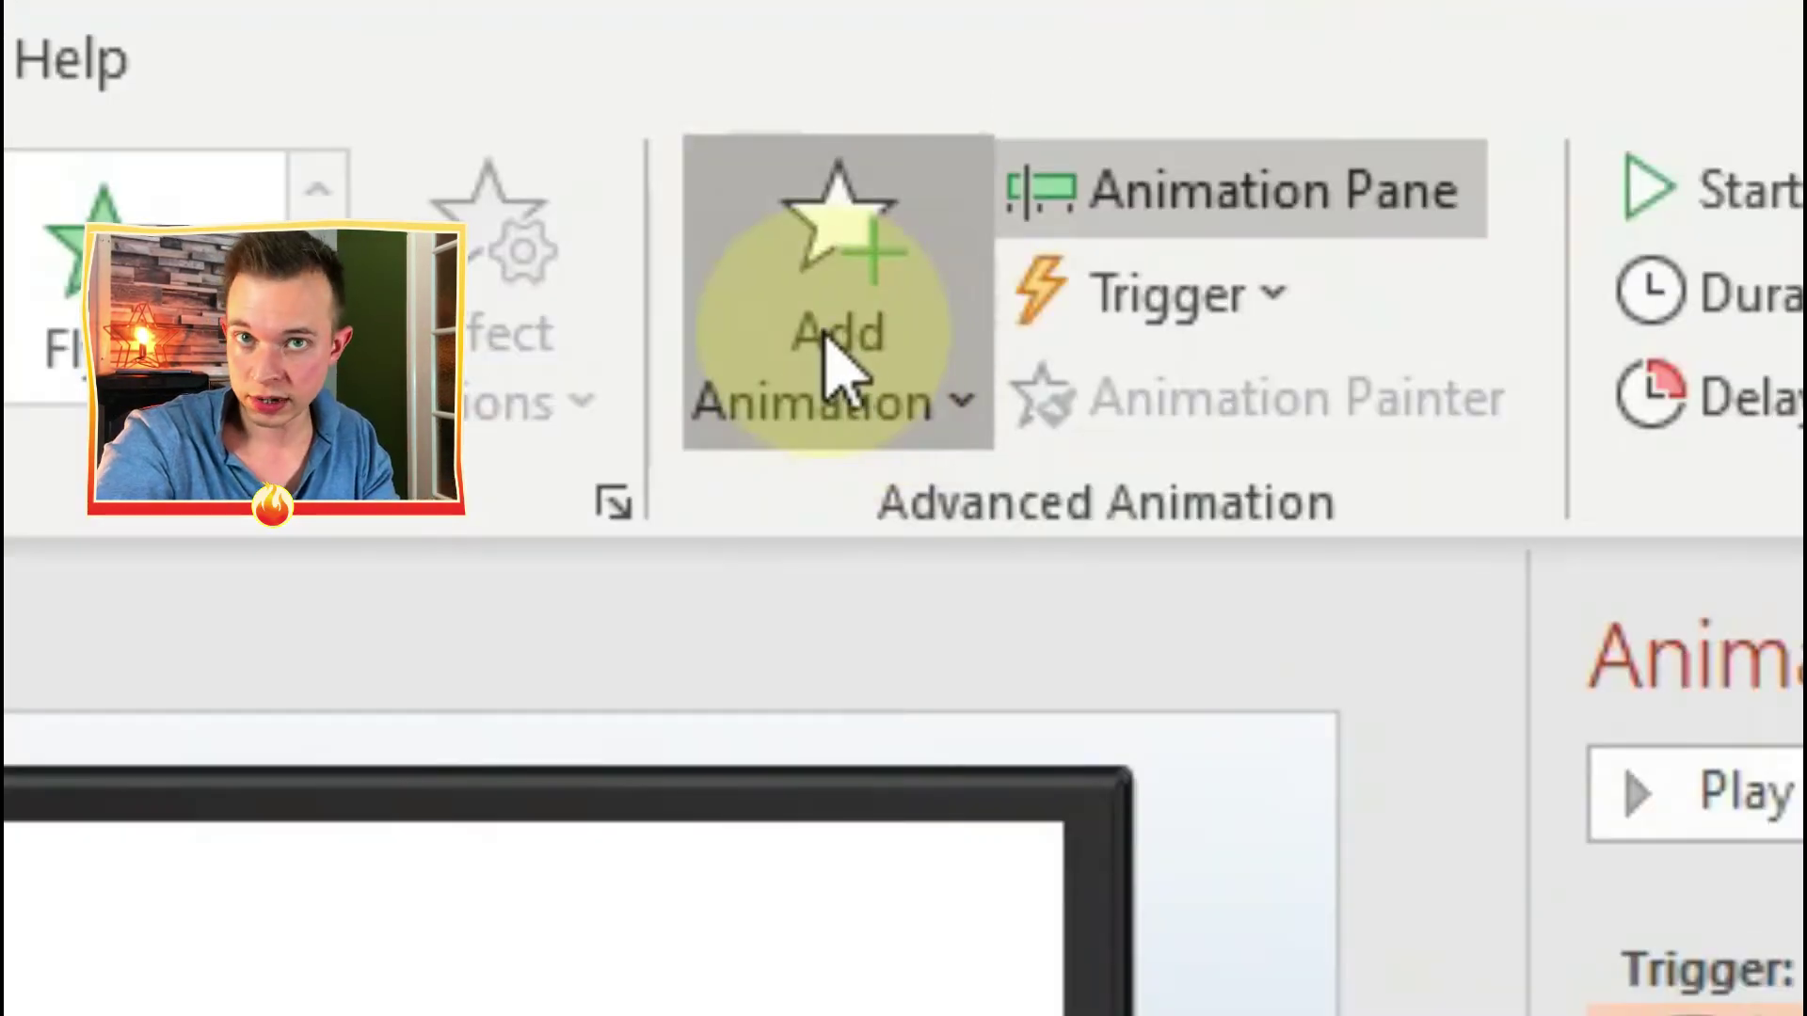
left_click(838, 369)
left_click(889, 772)
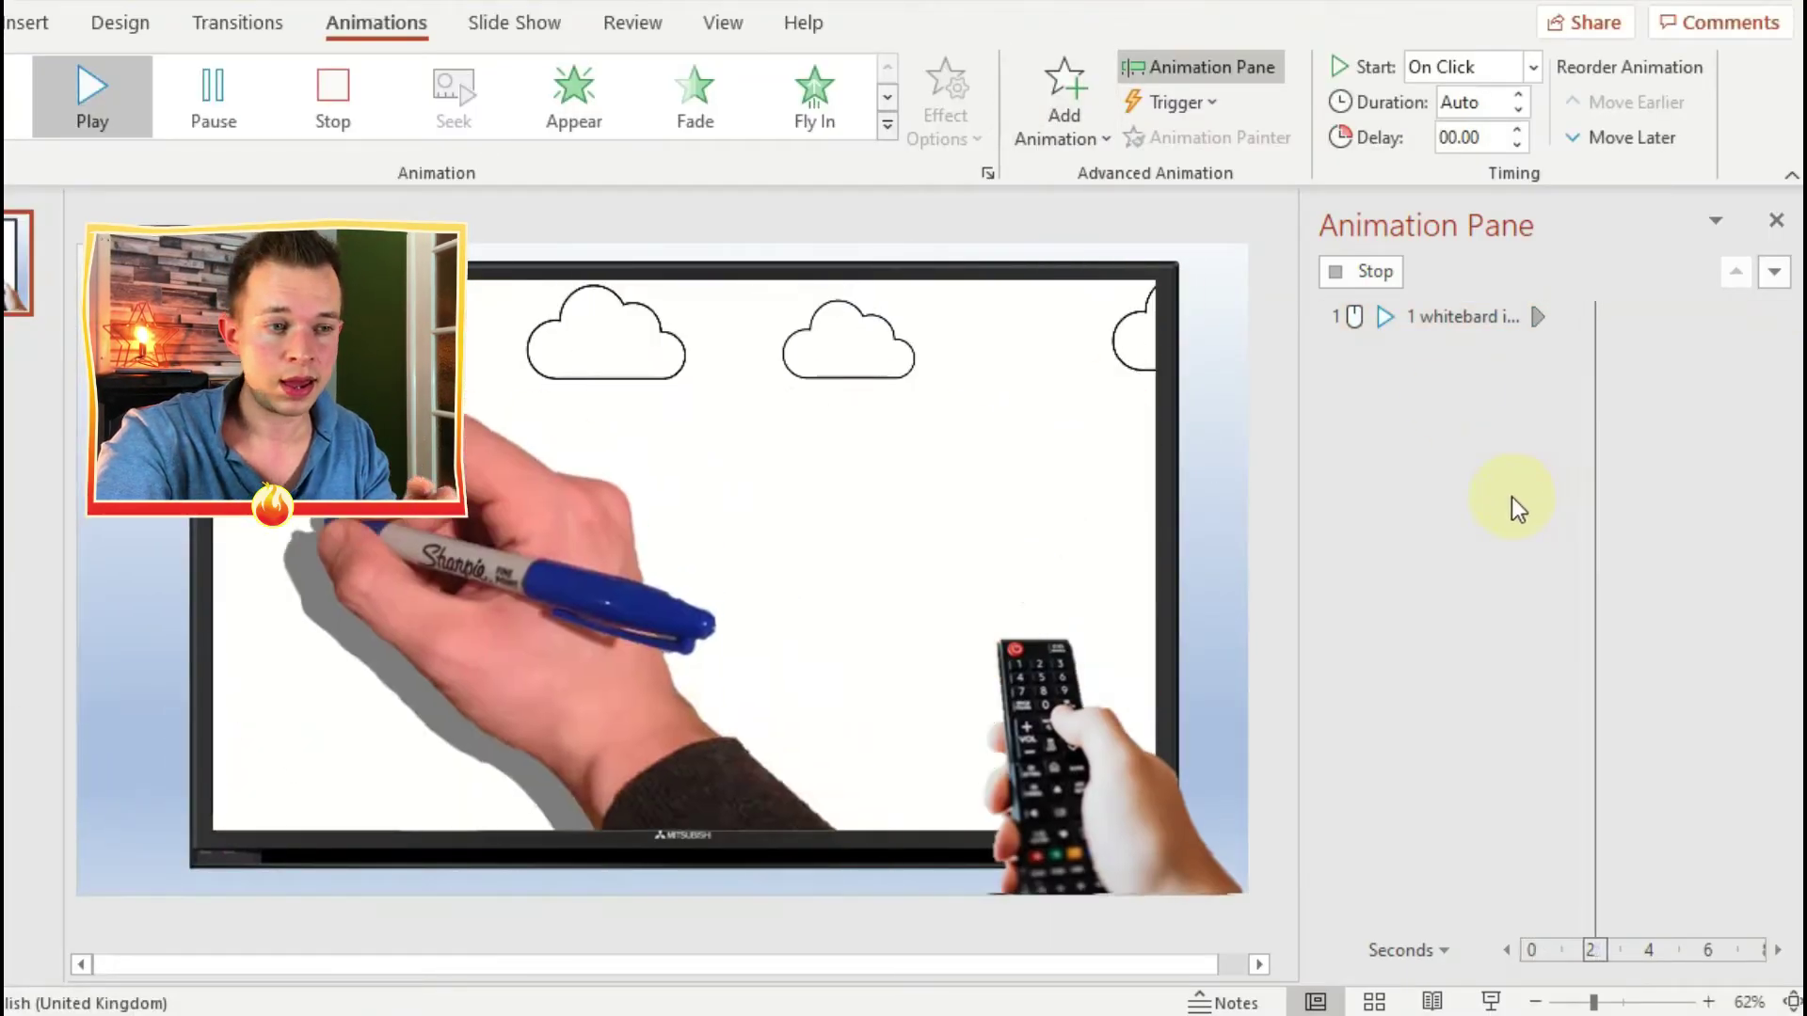
left_click_drag(1415, 337, 1452, 433)
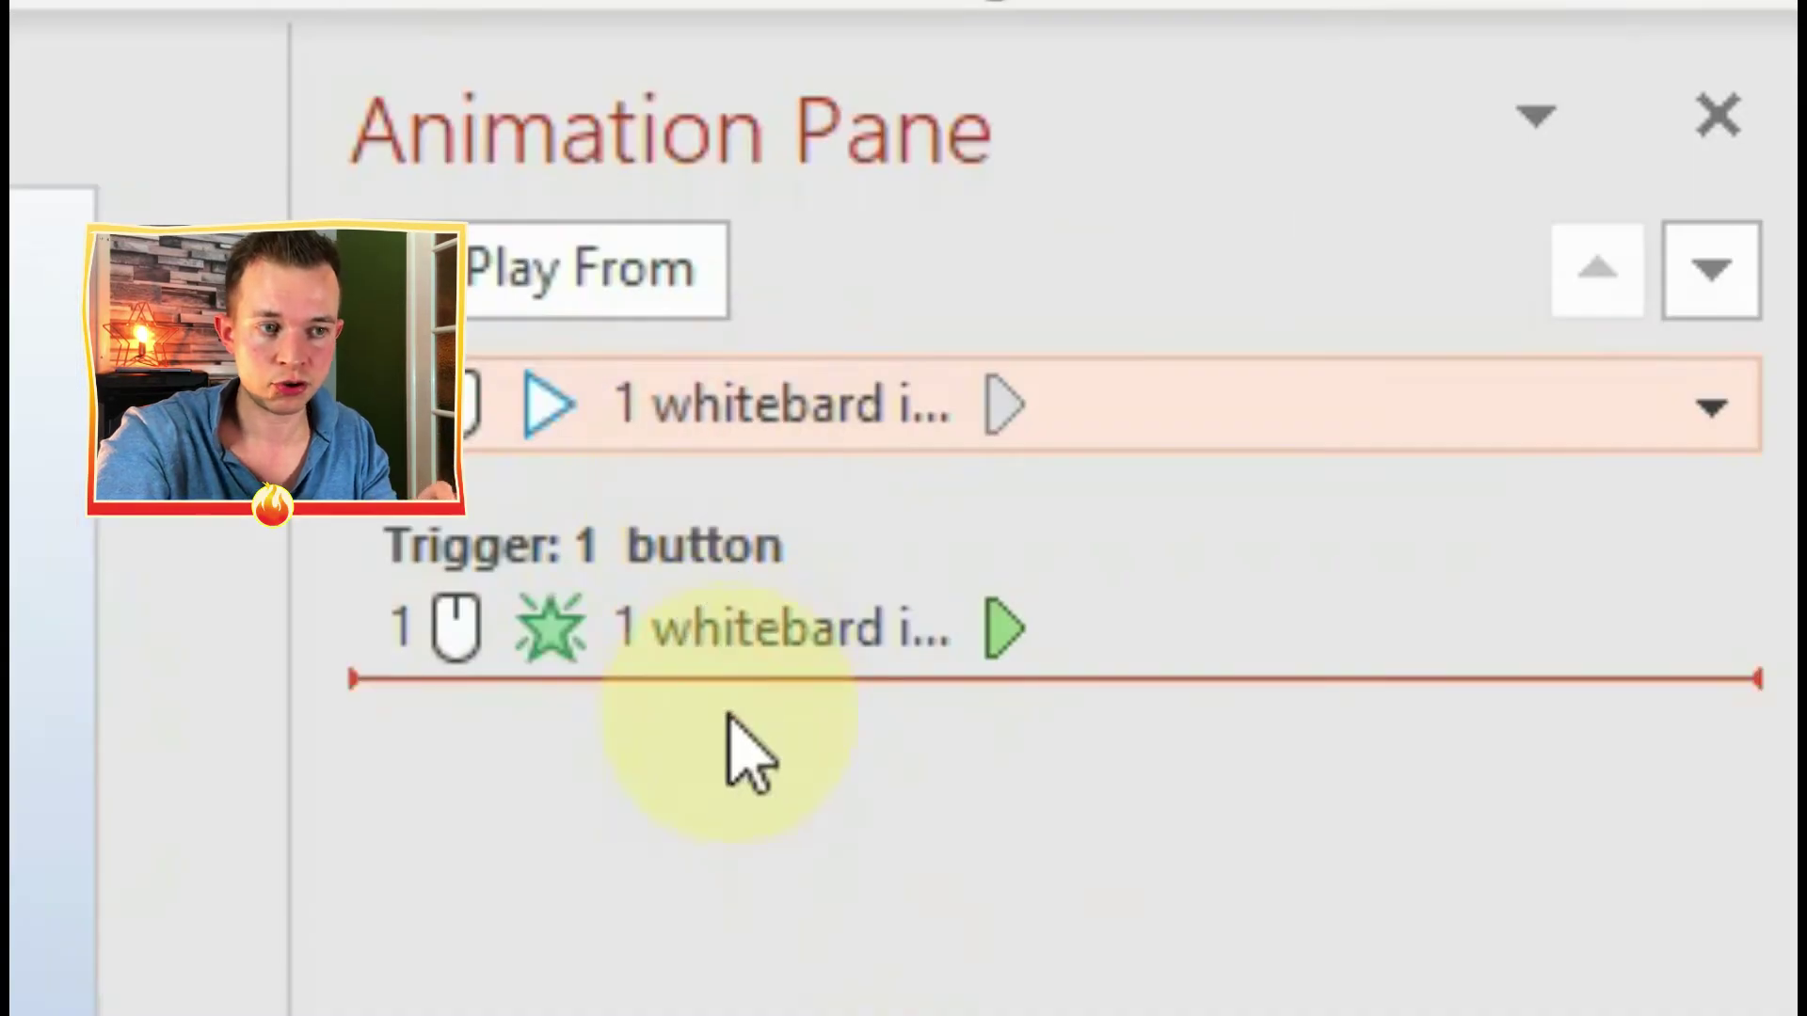
left_click_drag(730, 715, 715, 730)
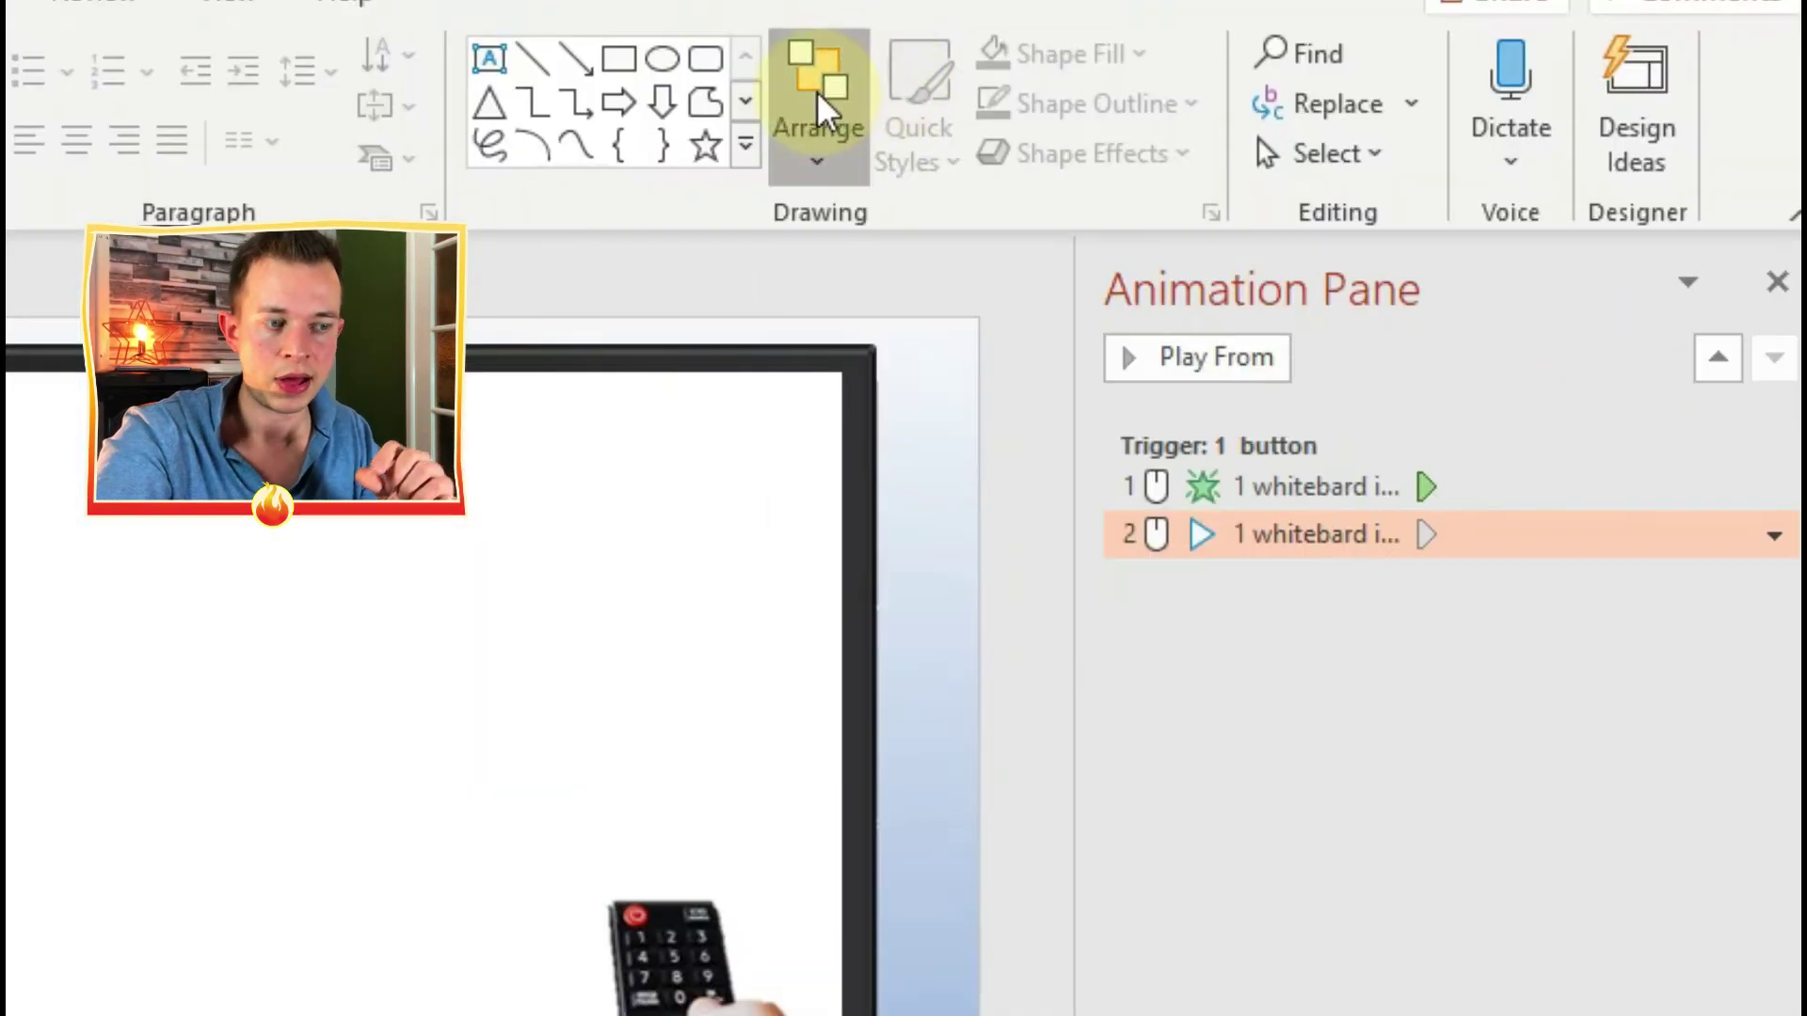
left_click(819, 89)
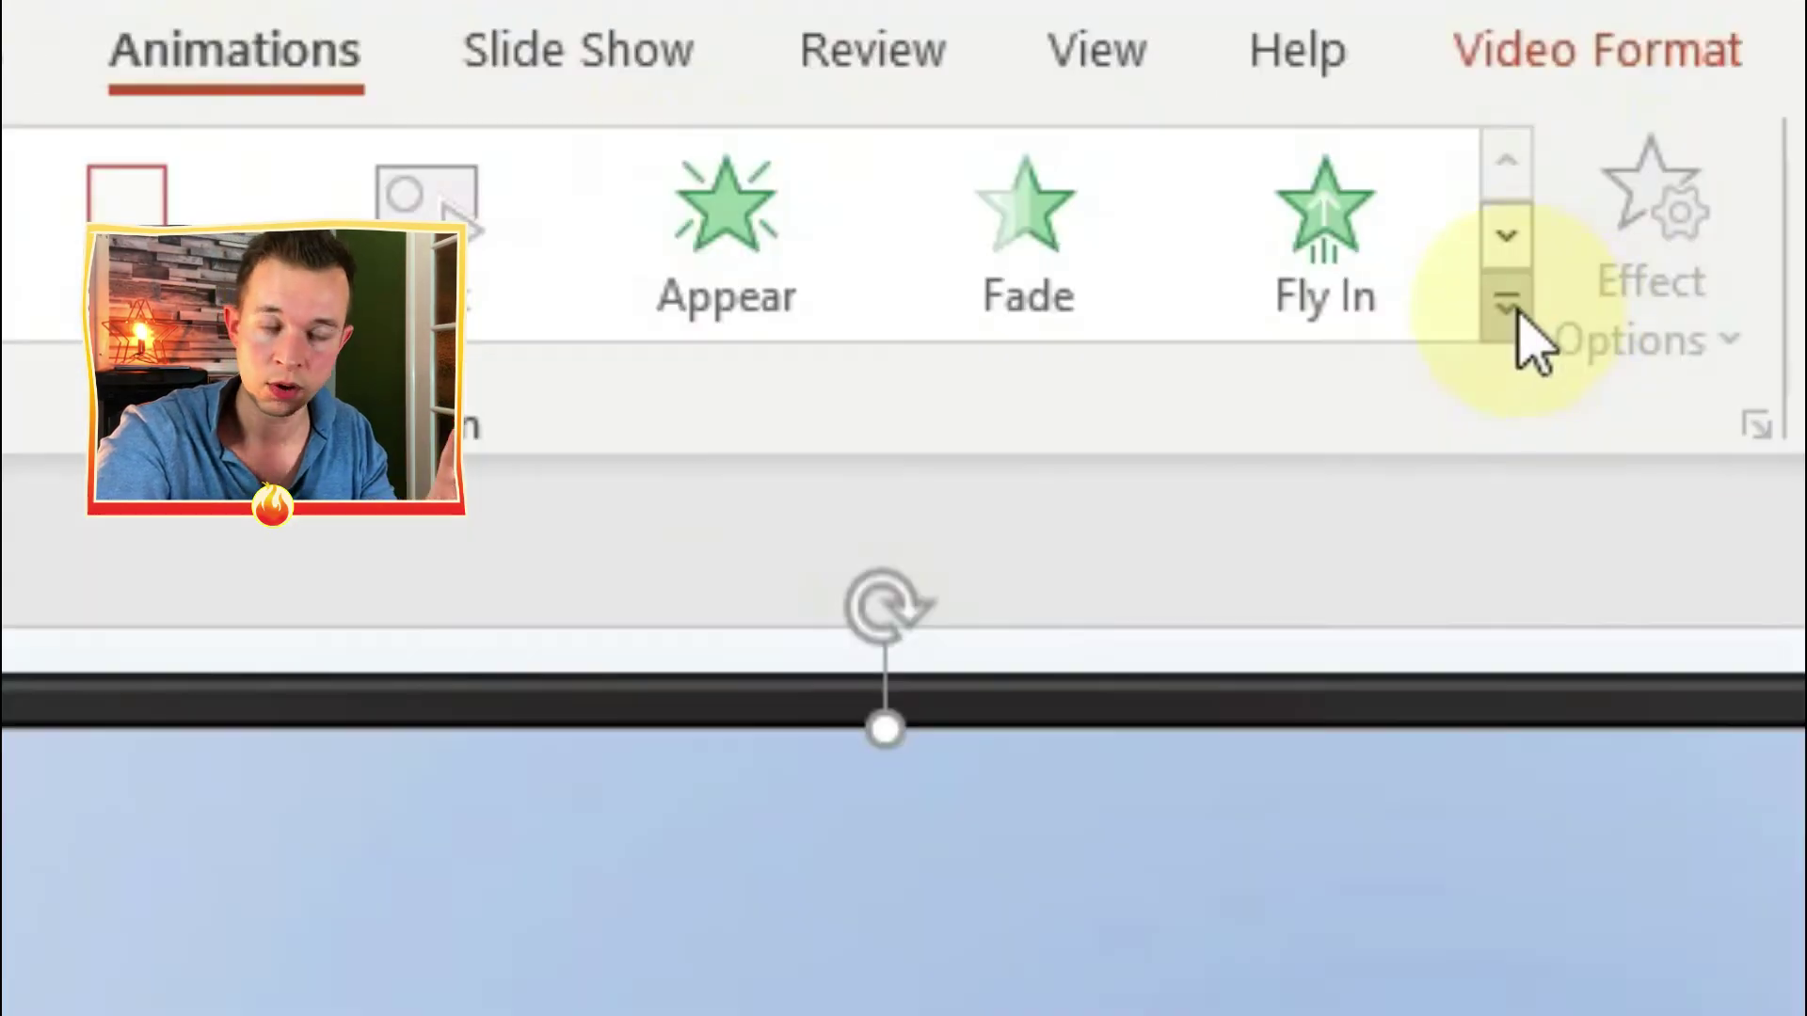
Give the flight navigator video an Appear effect triggered by clicking 2 button
left_click(794, 274)
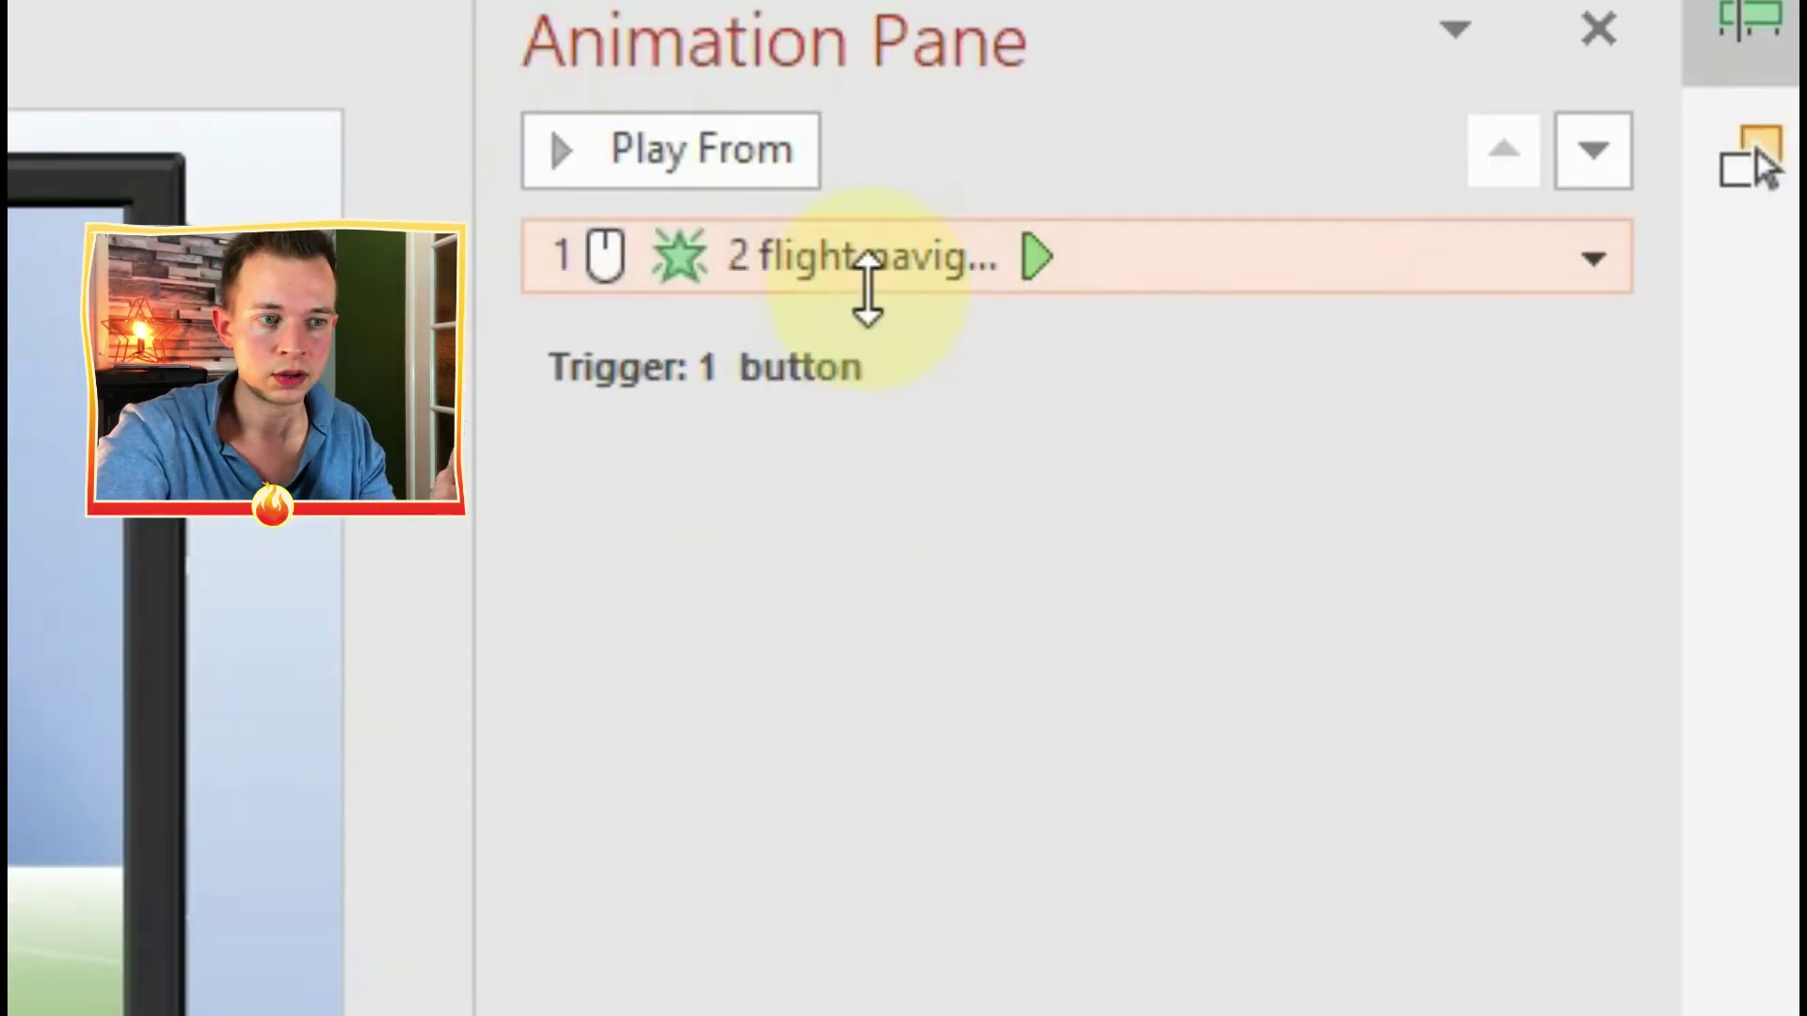
left_click(1593, 258)
left_click(1223, 579)
left_click(513, 348)
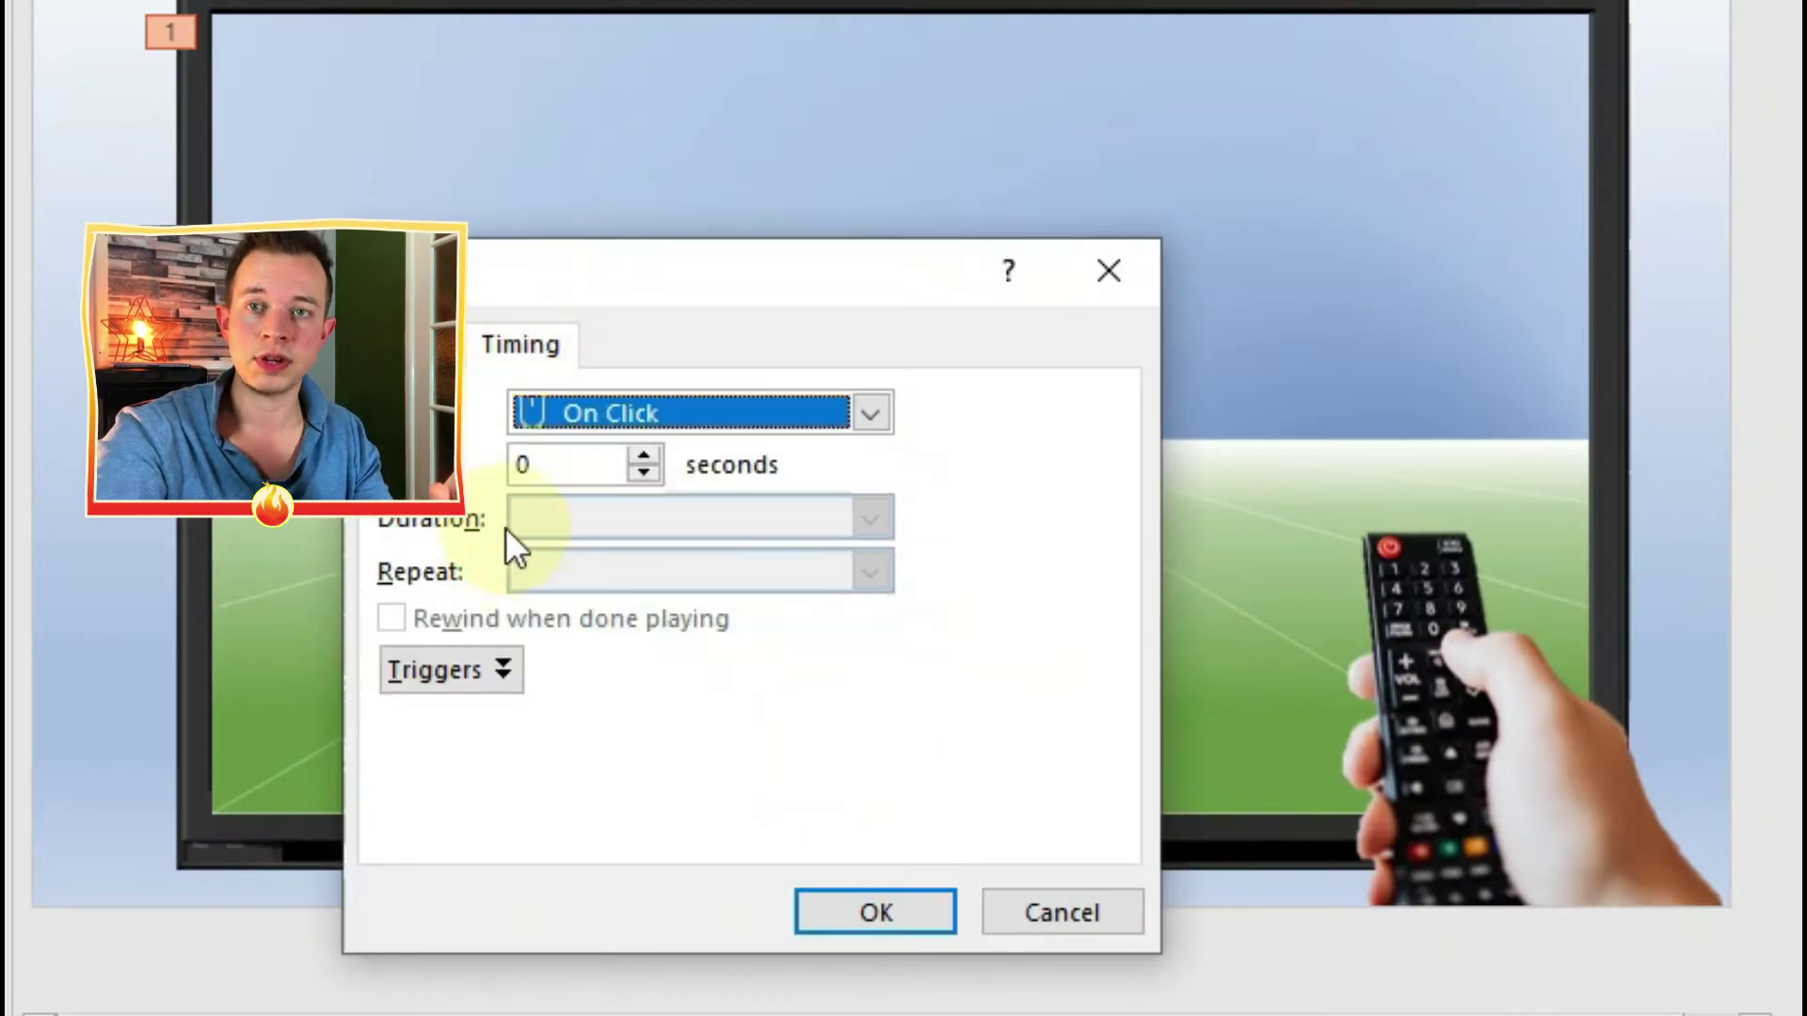
left_click(426, 683)
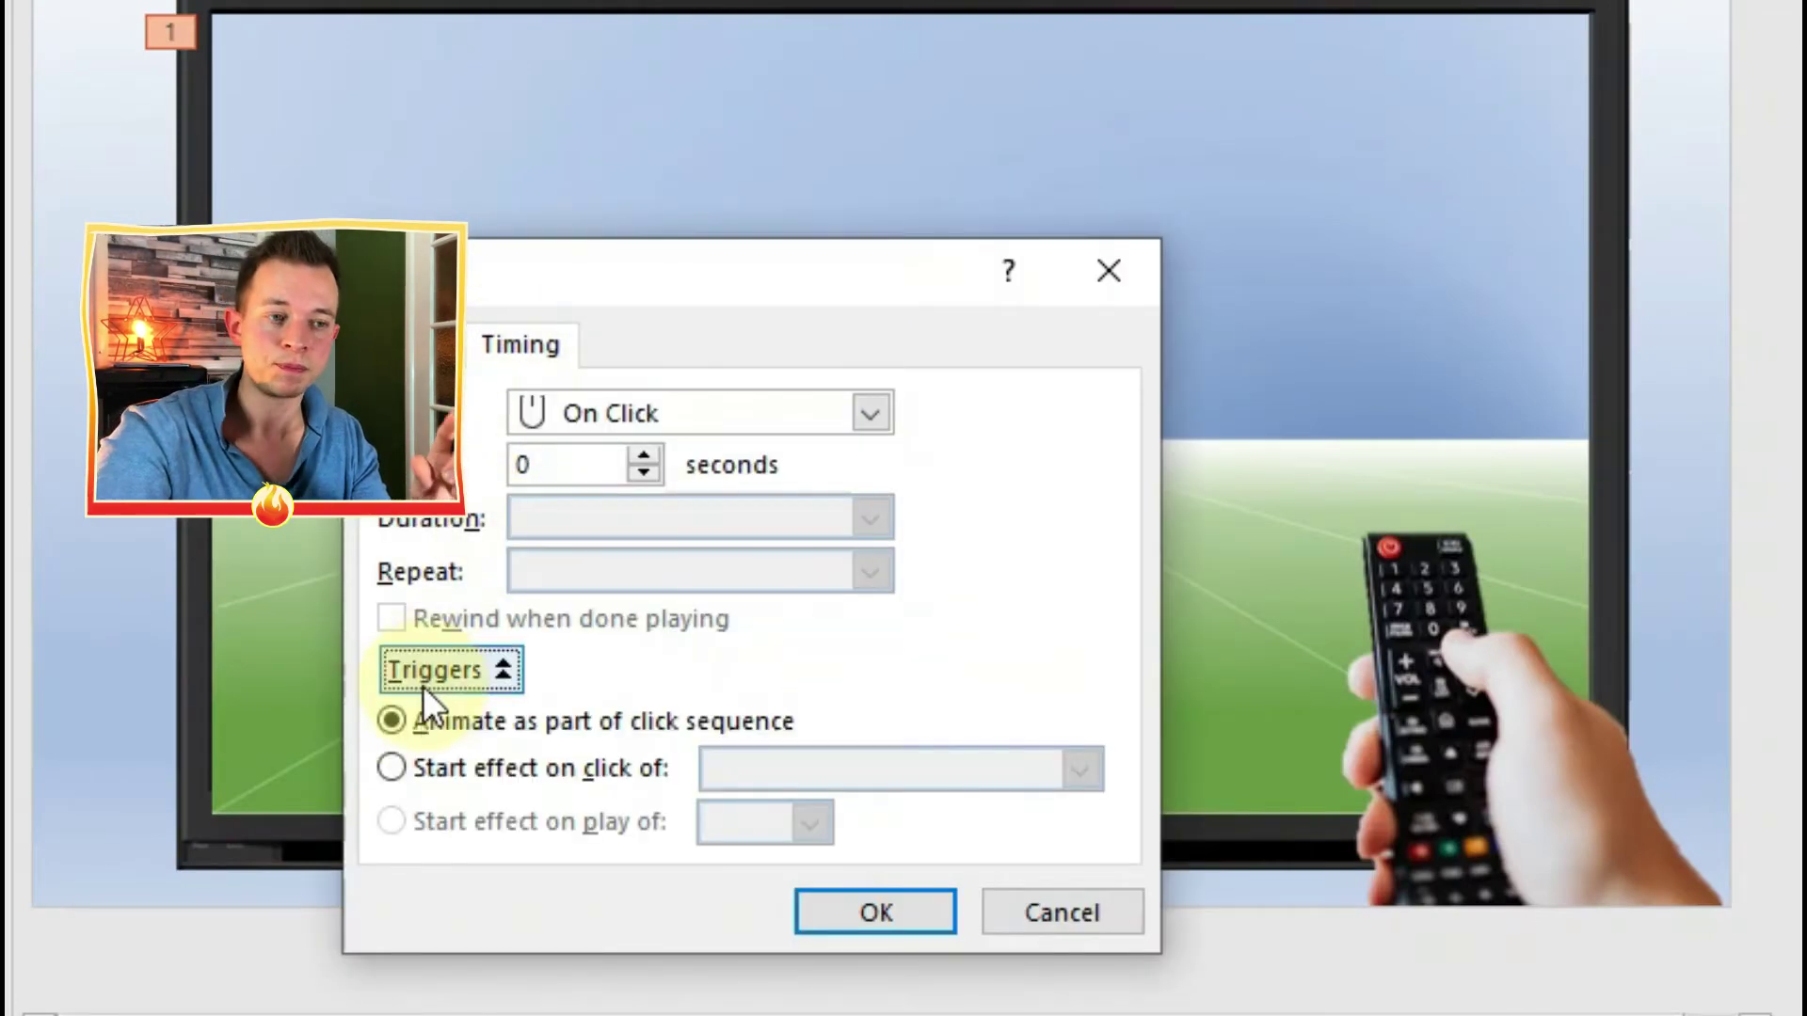
left_click(387, 768)
left_click(1036, 777)
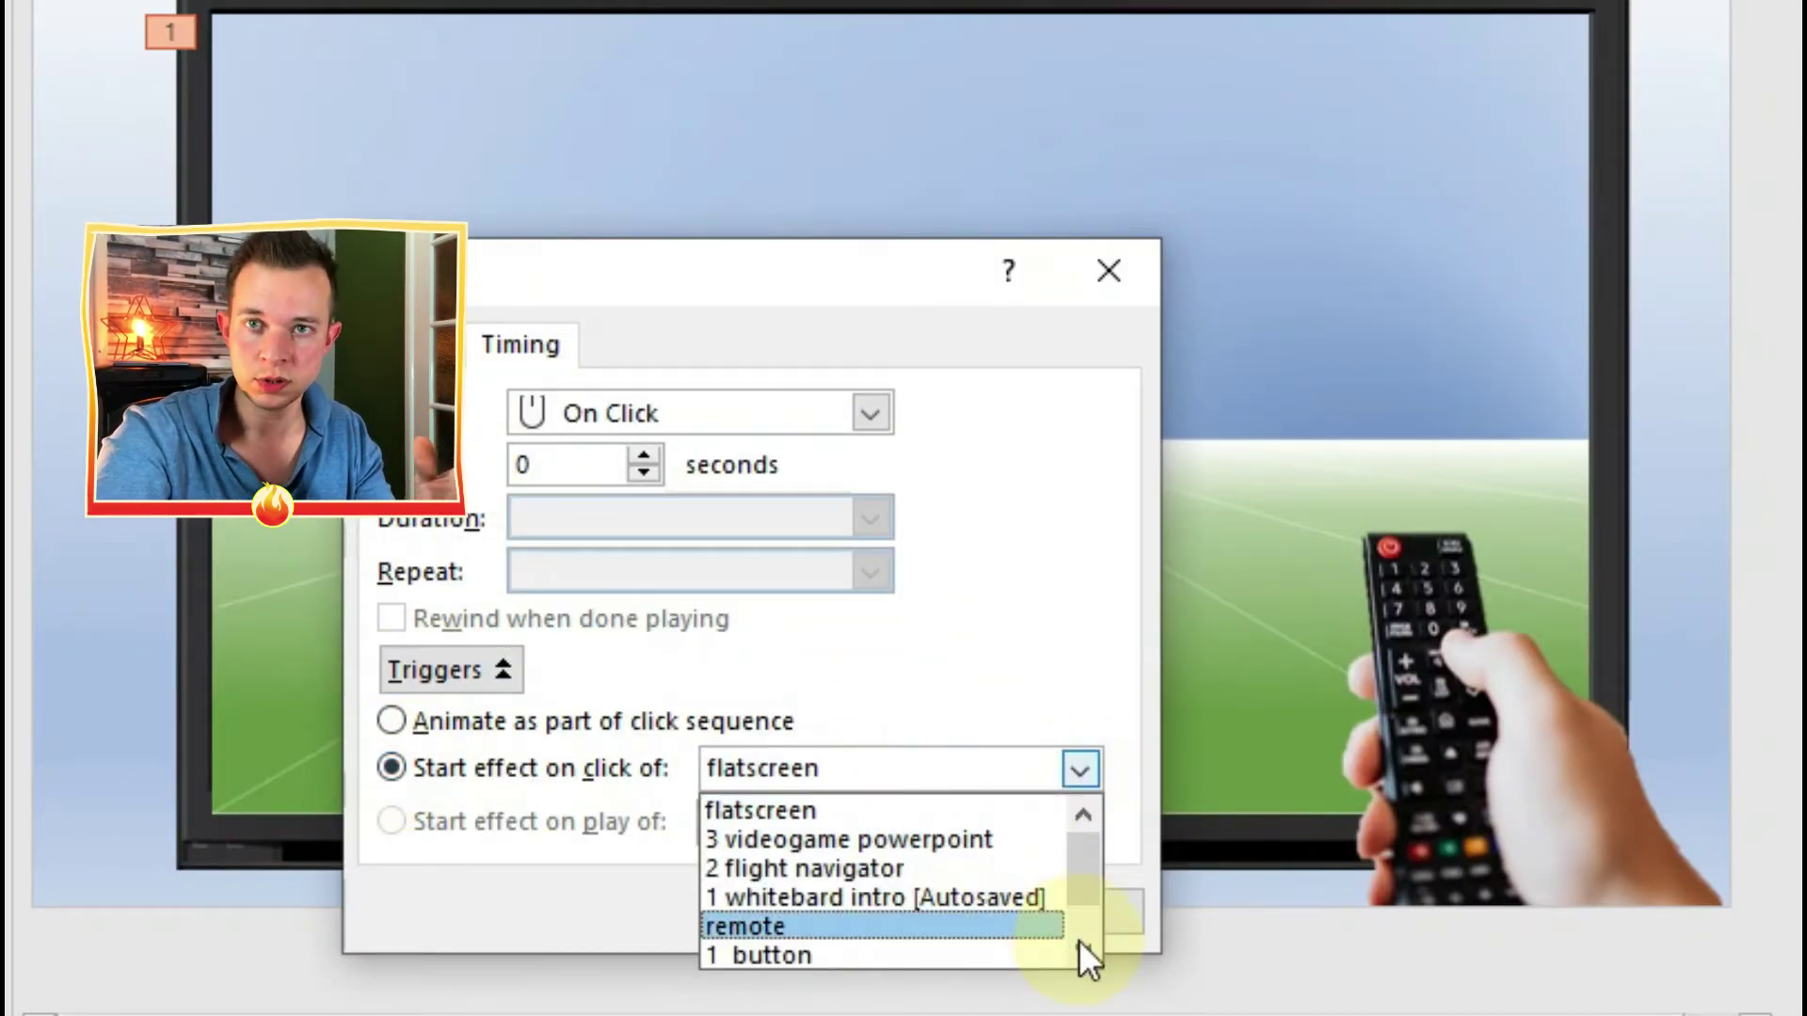
left_click(1079, 944)
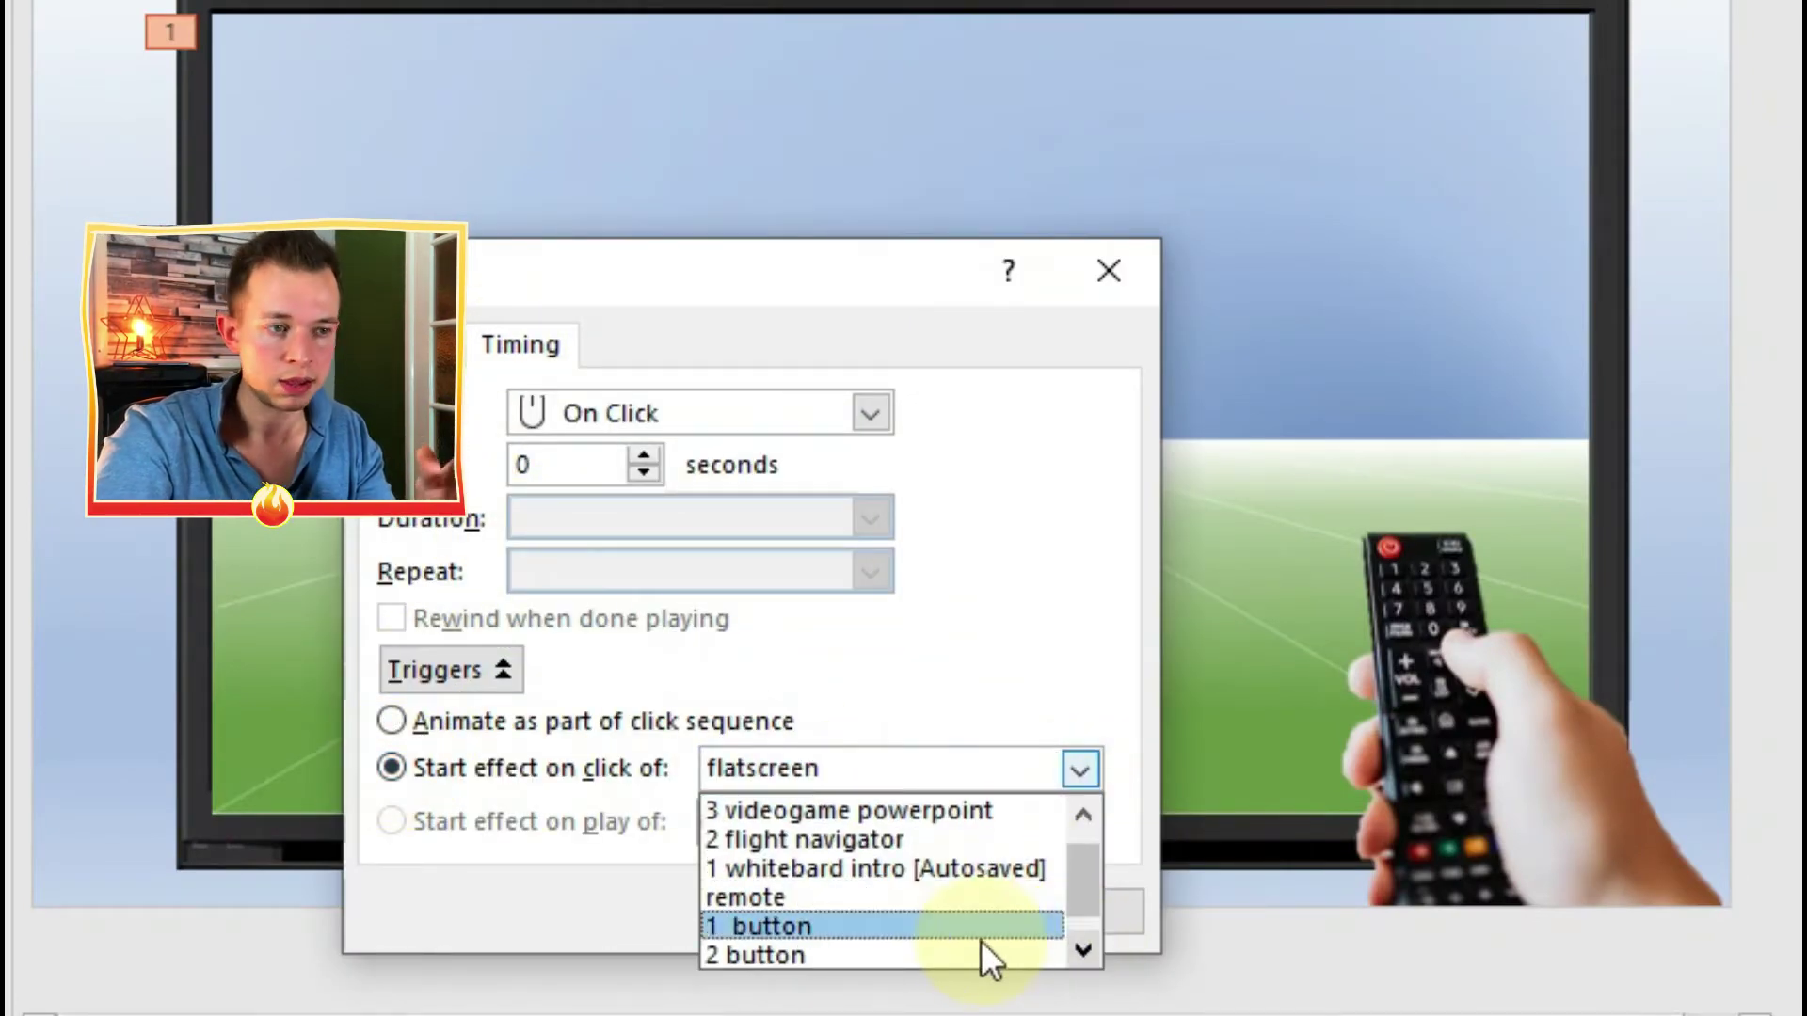
left_click(981, 927)
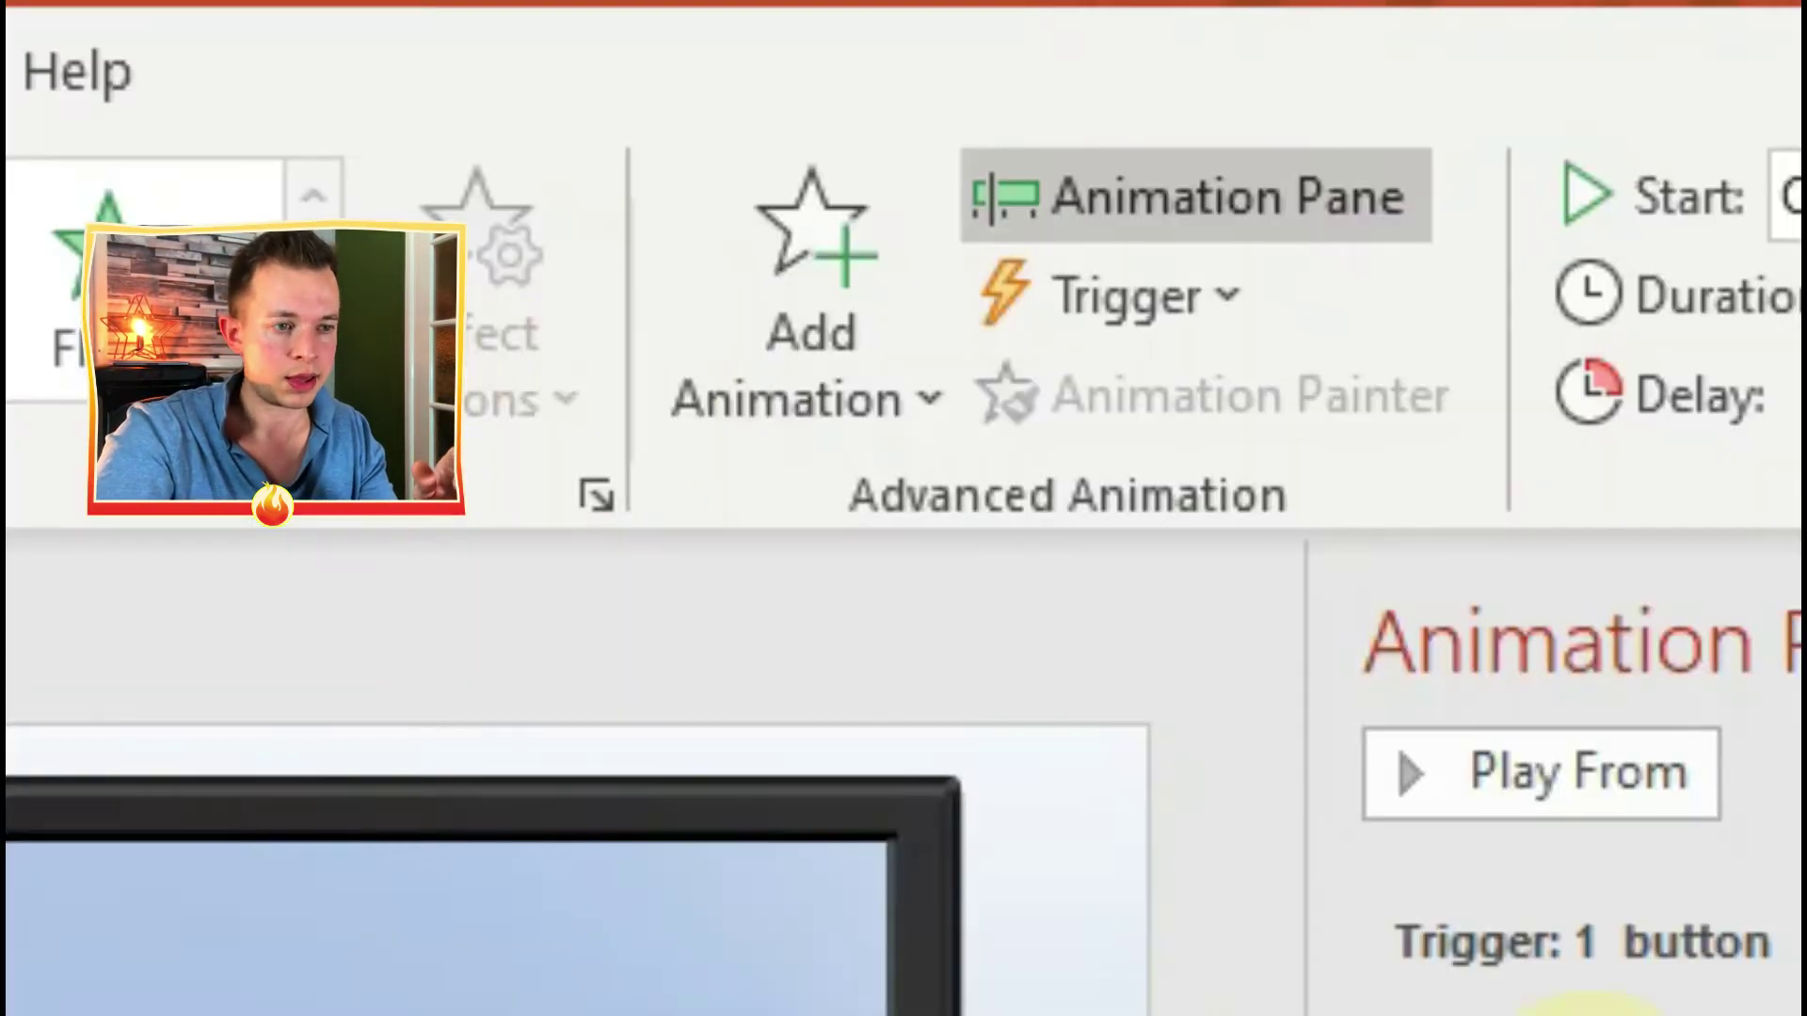
Add a Play effect for the flight navigator video under 2 button, starting With Previous
left_click(828, 376)
left_click(839, 646)
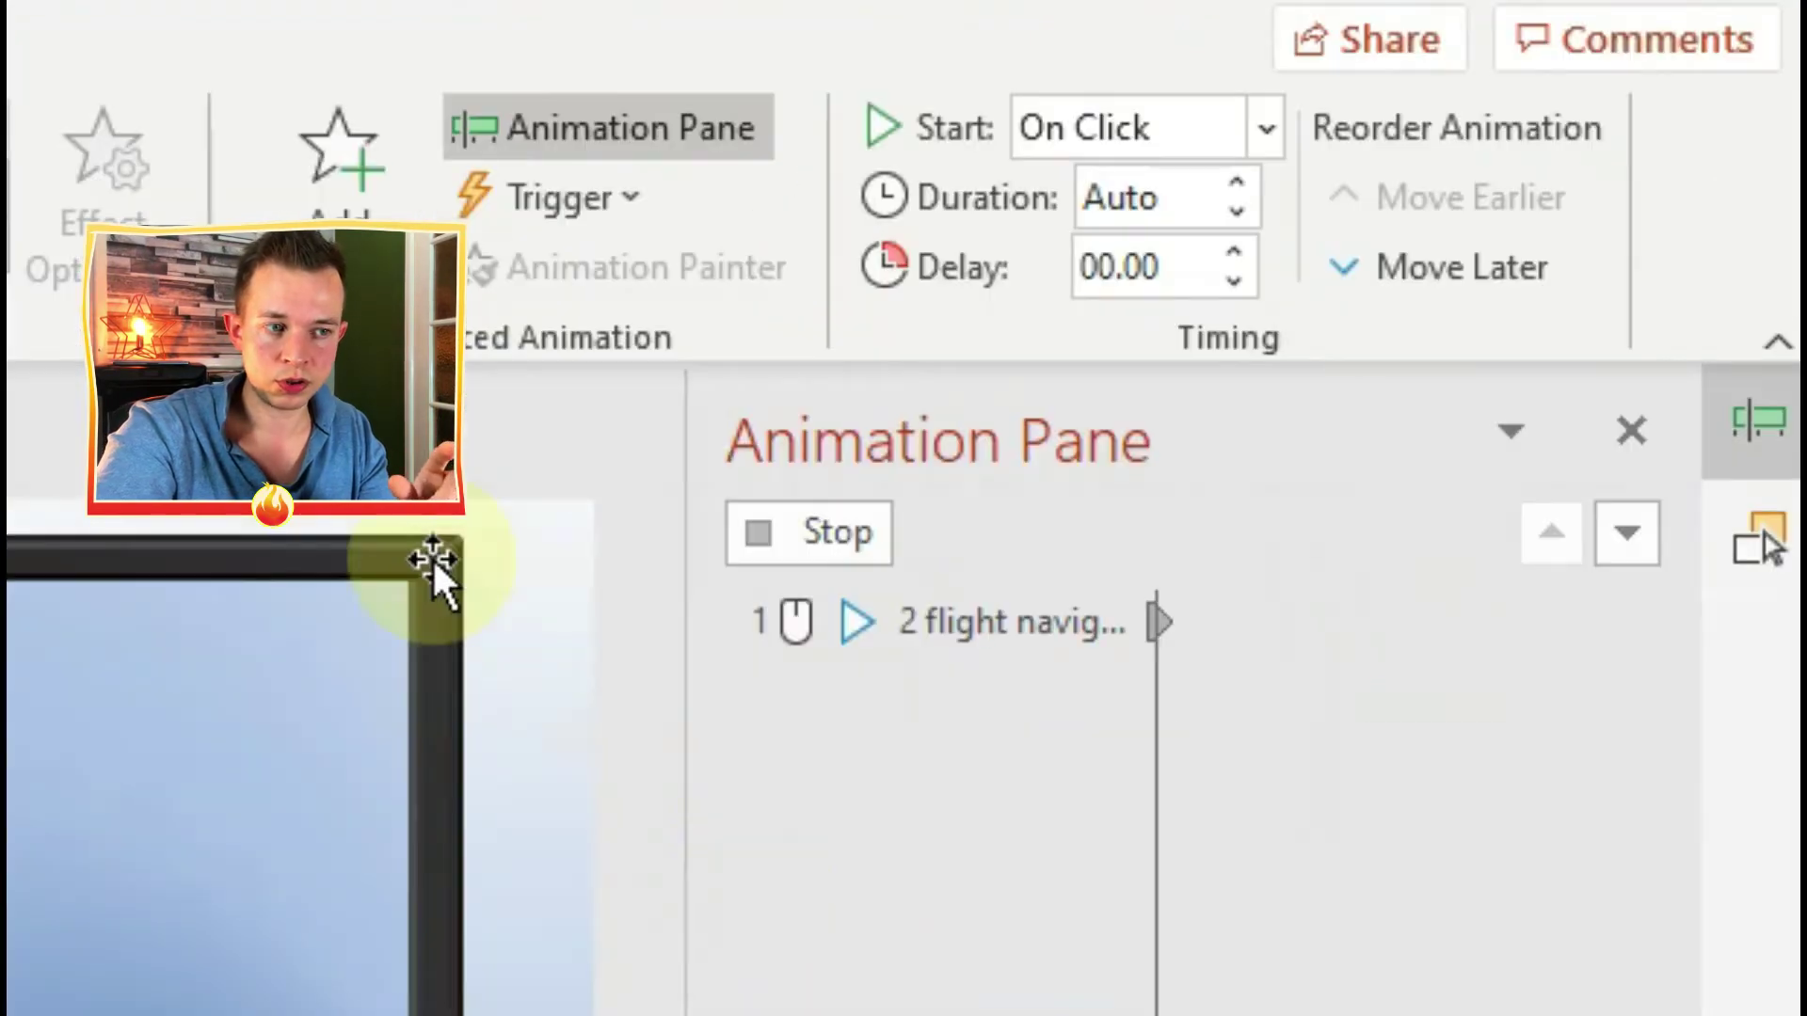
left_click_drag(935, 623, 948, 932)
left_click(1259, 131)
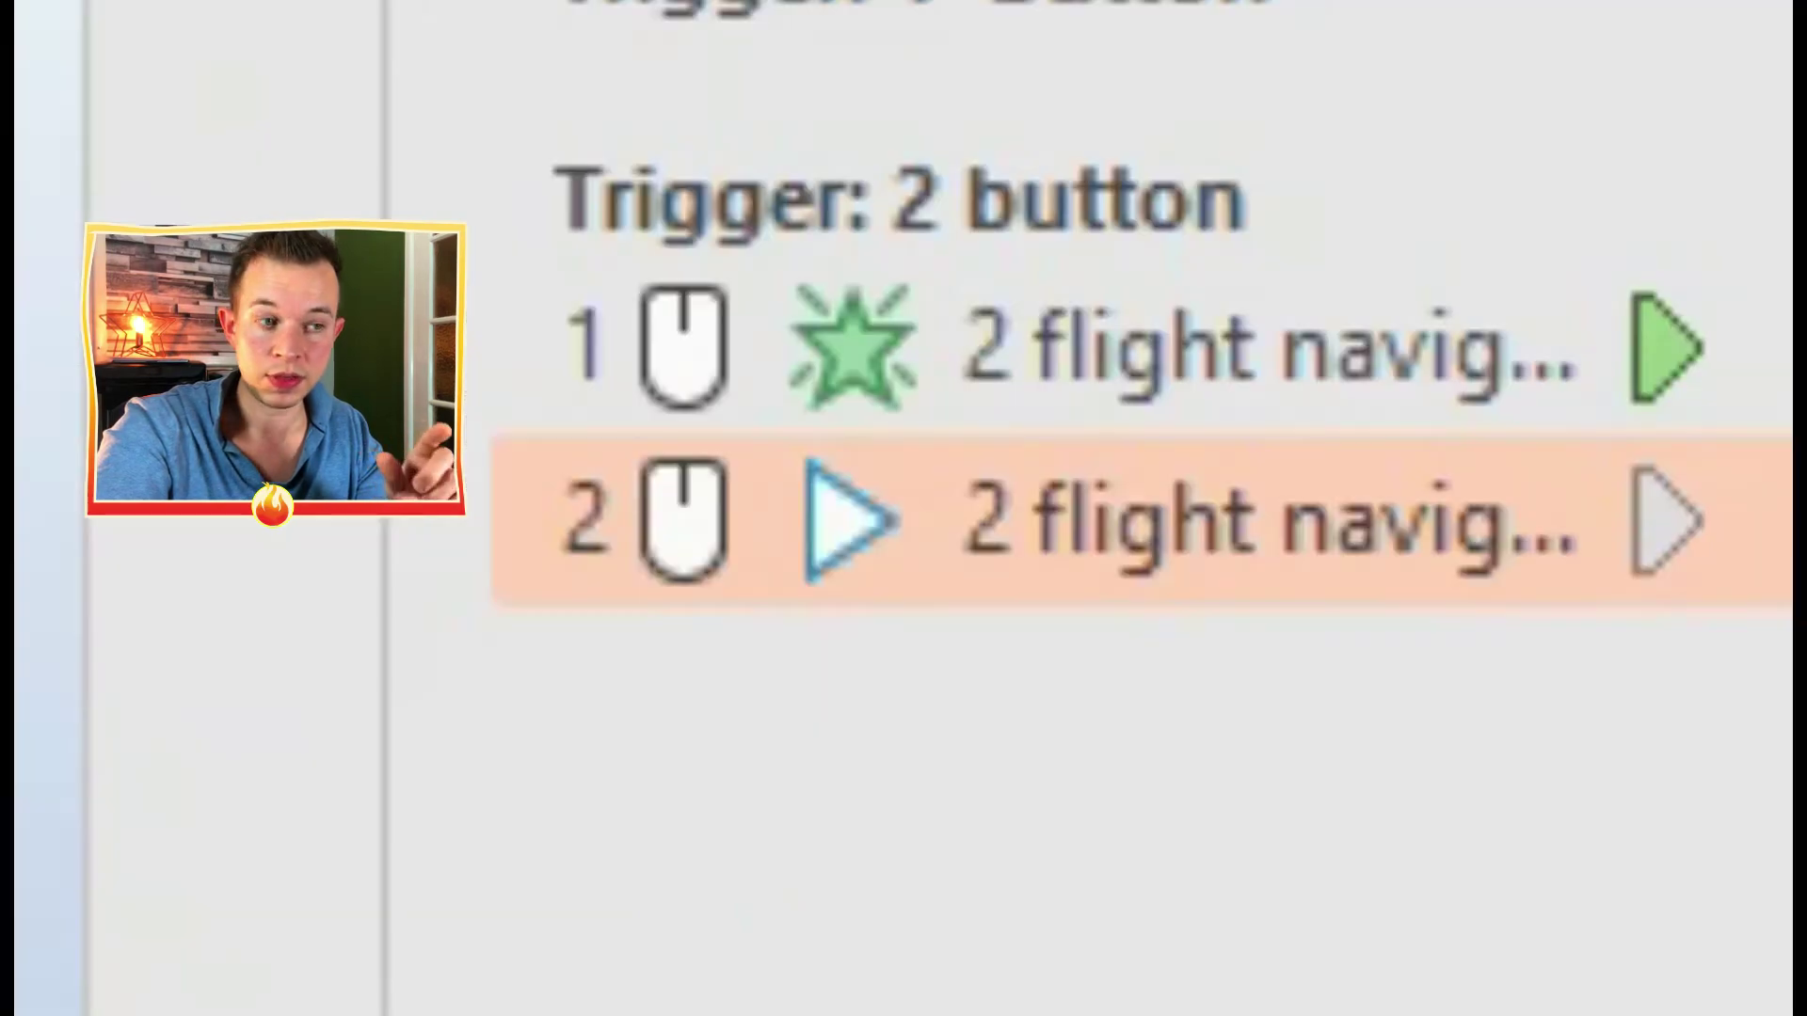
left_click(899, 584)
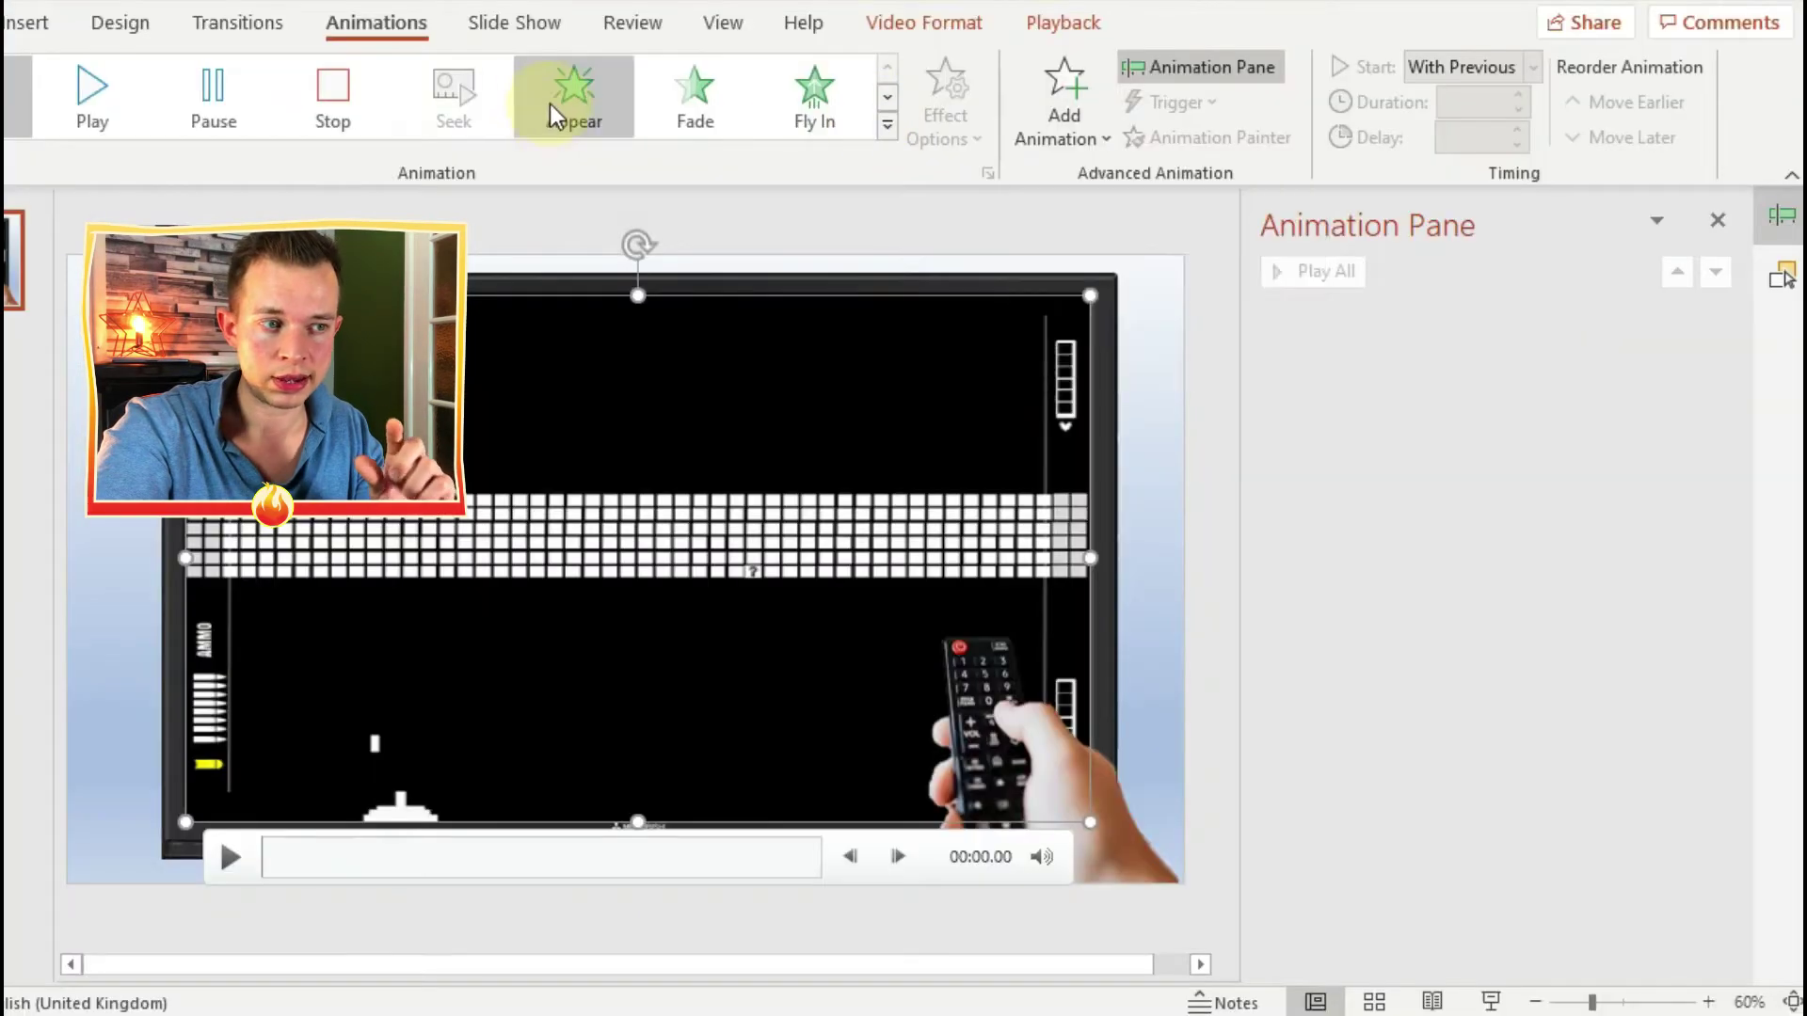
Add a Play effect to the videogame powerpoint video
left_click(1081, 116)
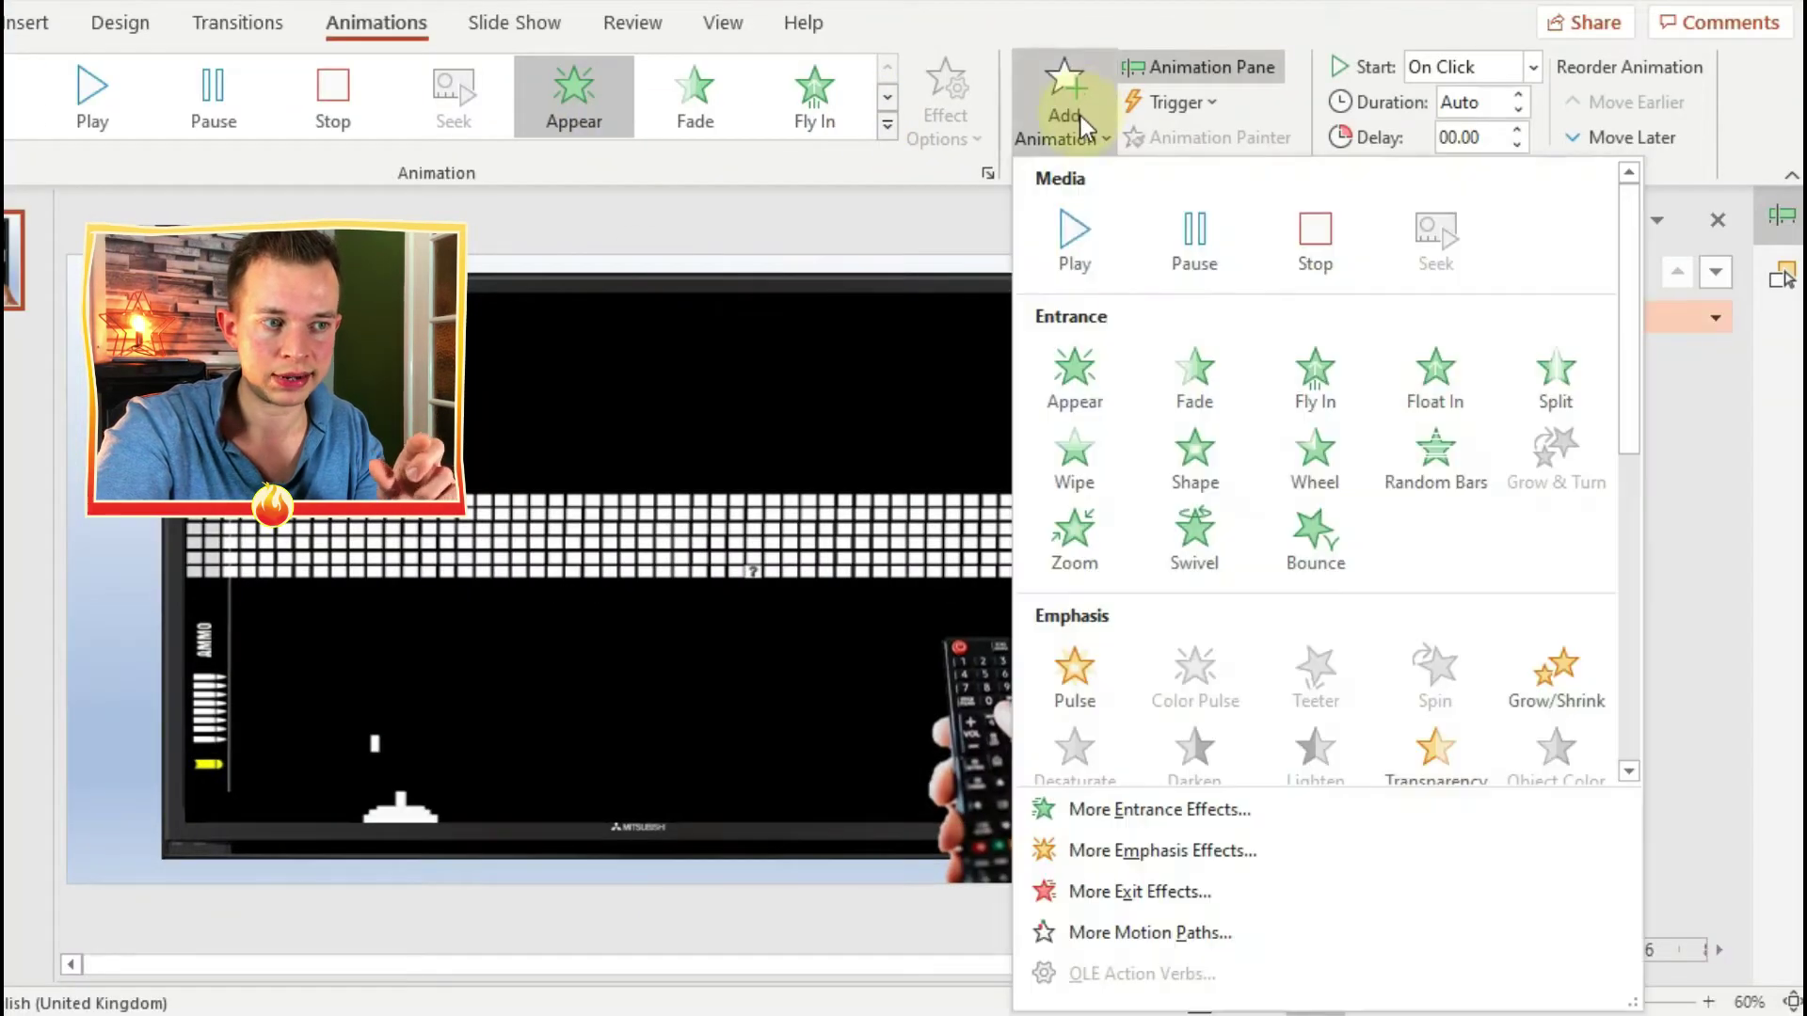
left_click(1082, 235)
right_click(1457, 357)
left_click(1397, 320)
Set the videogame video's Appear effect to start on click of 3 button
right_click(1397, 320)
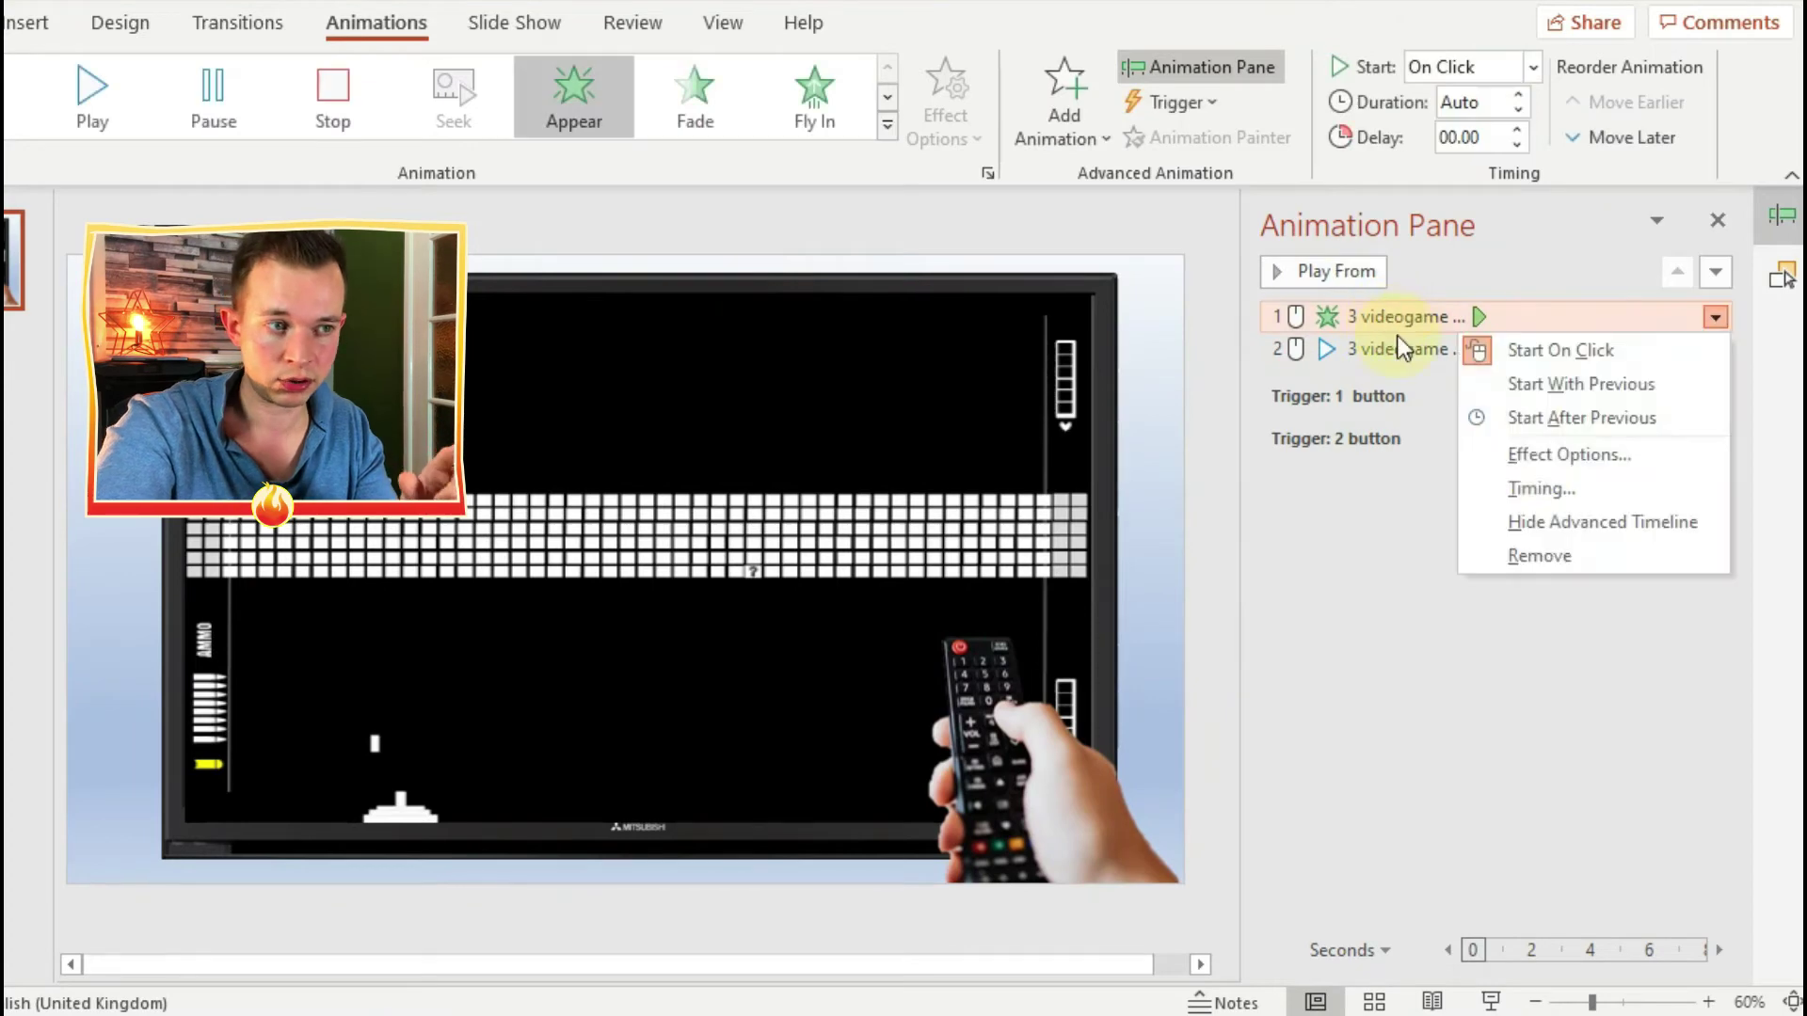
left_click(1538, 457)
left_click(381, 518)
left_click(619, 559)
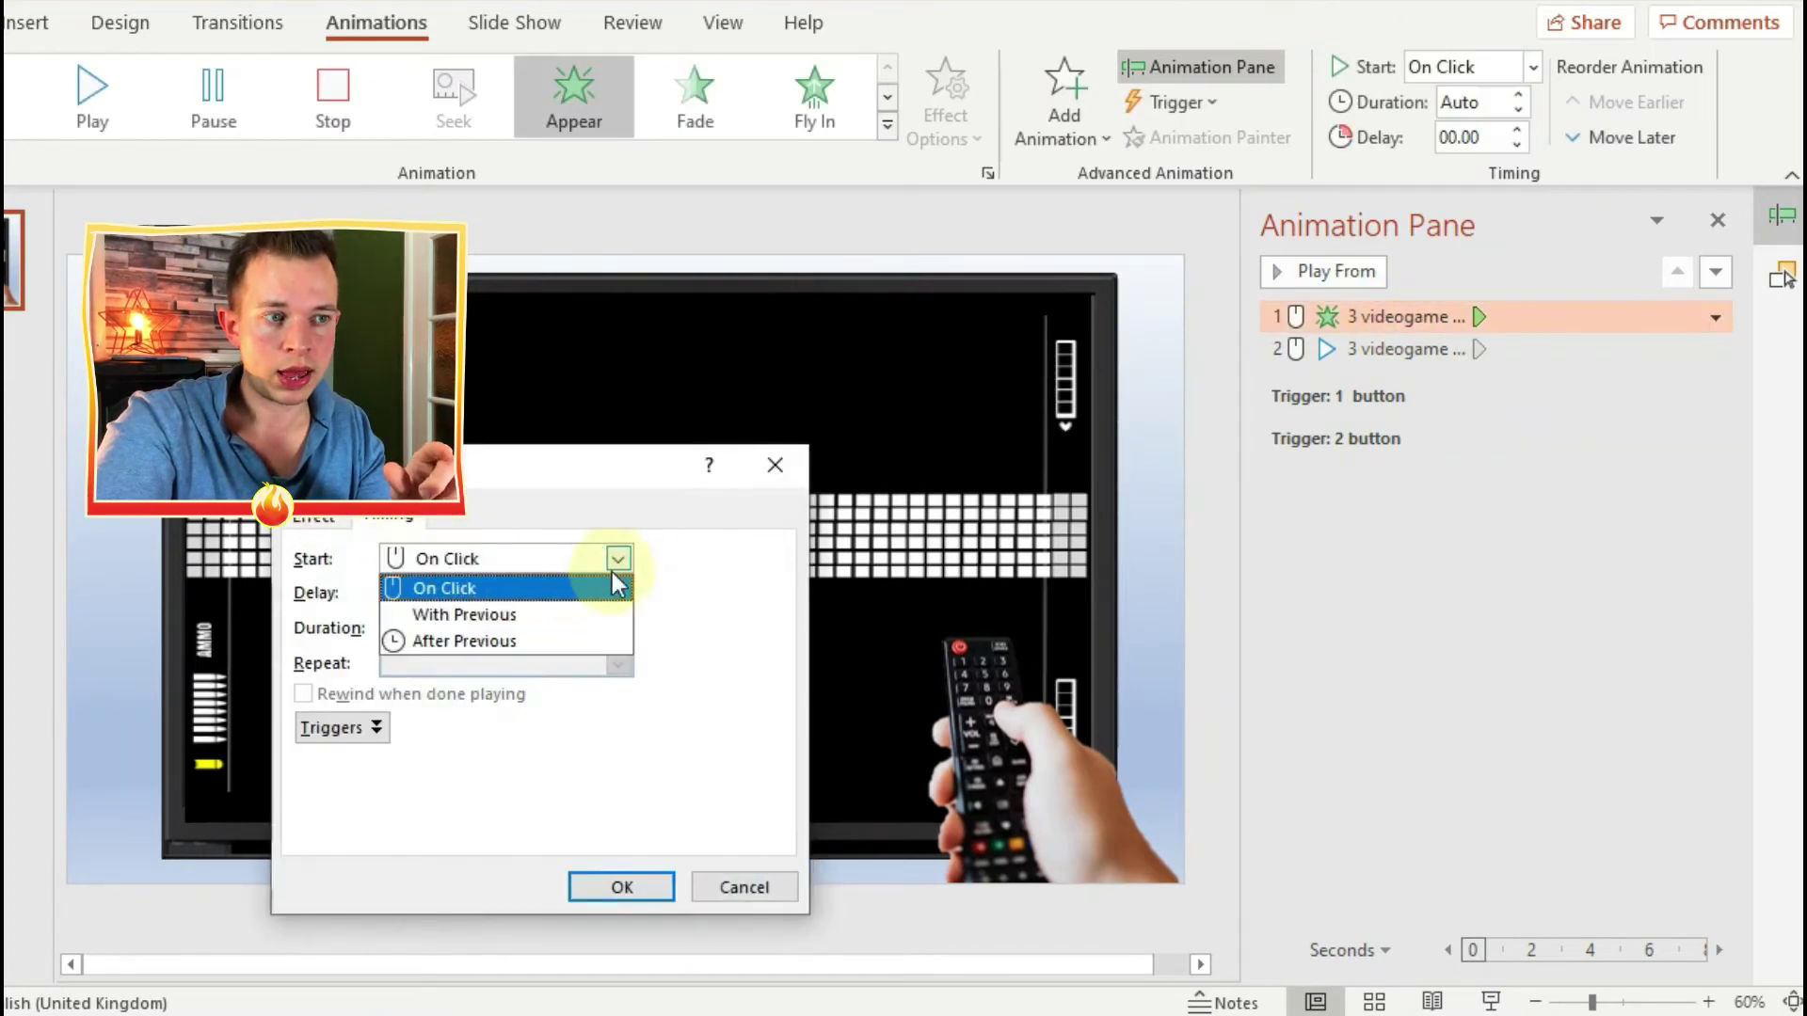
left_click(356, 729)
left_click(303, 792)
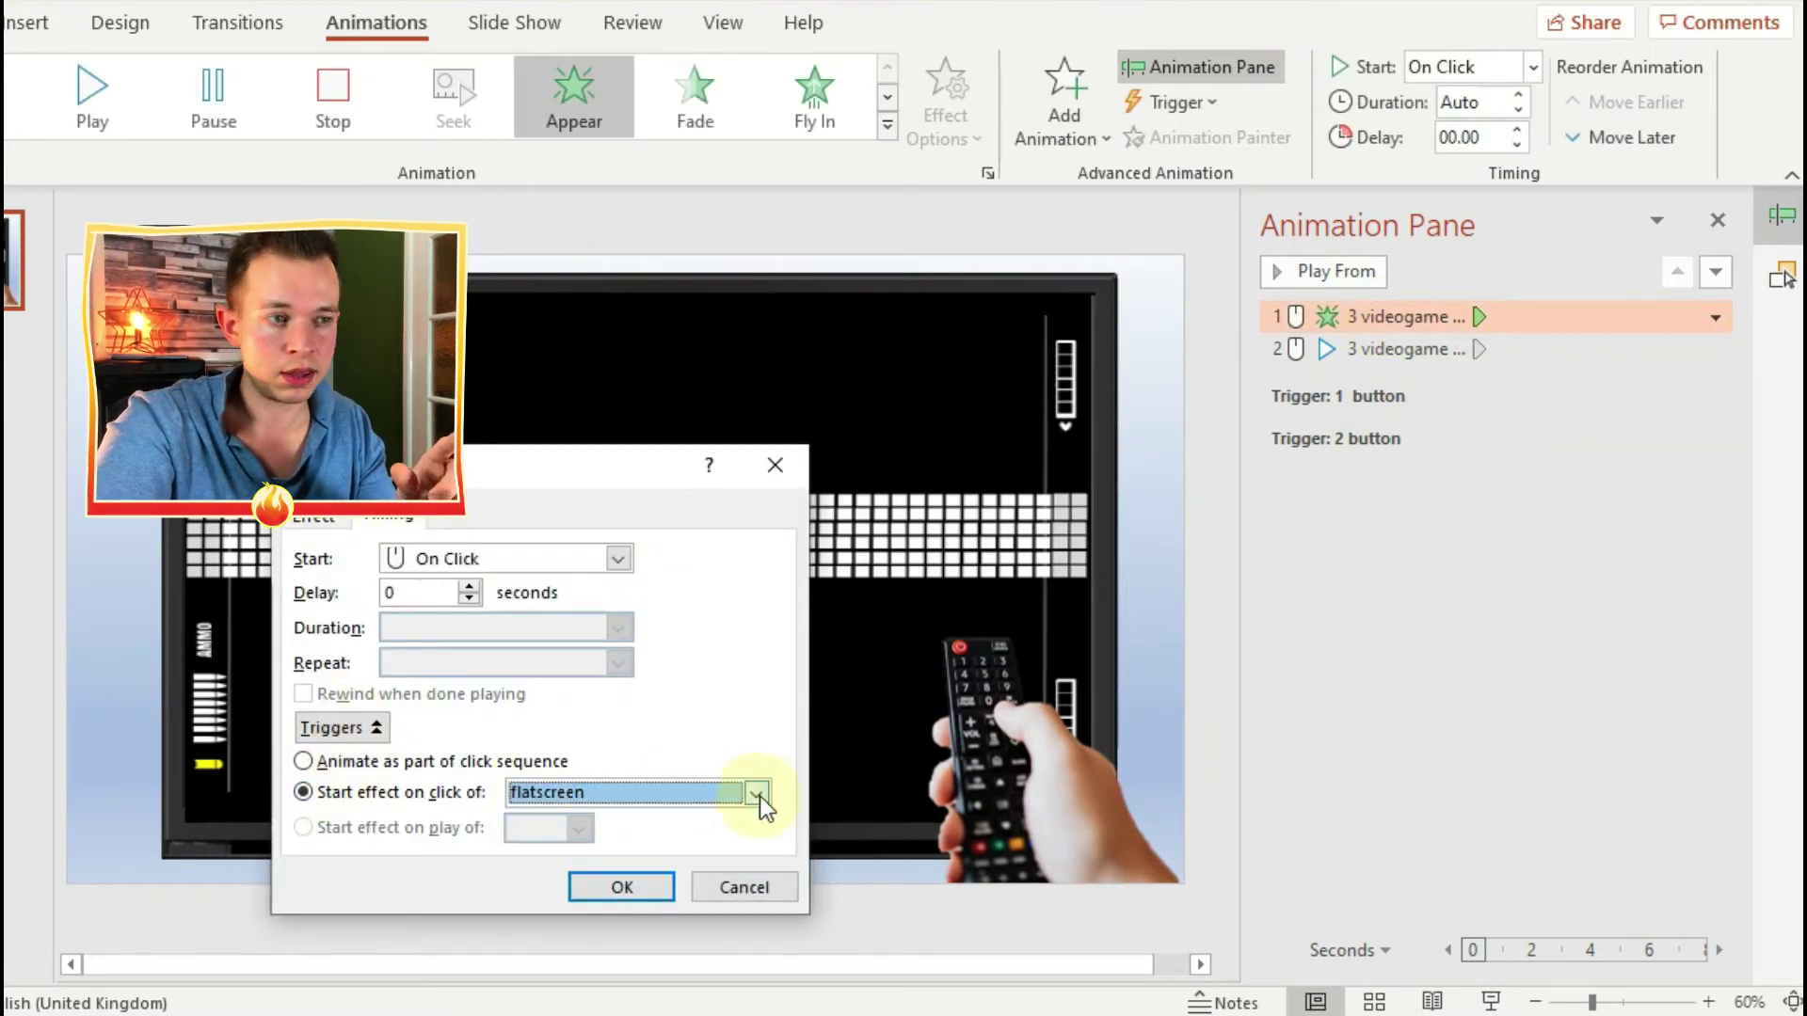
left_click(756, 794)
left_click(758, 911)
left_click(557, 915)
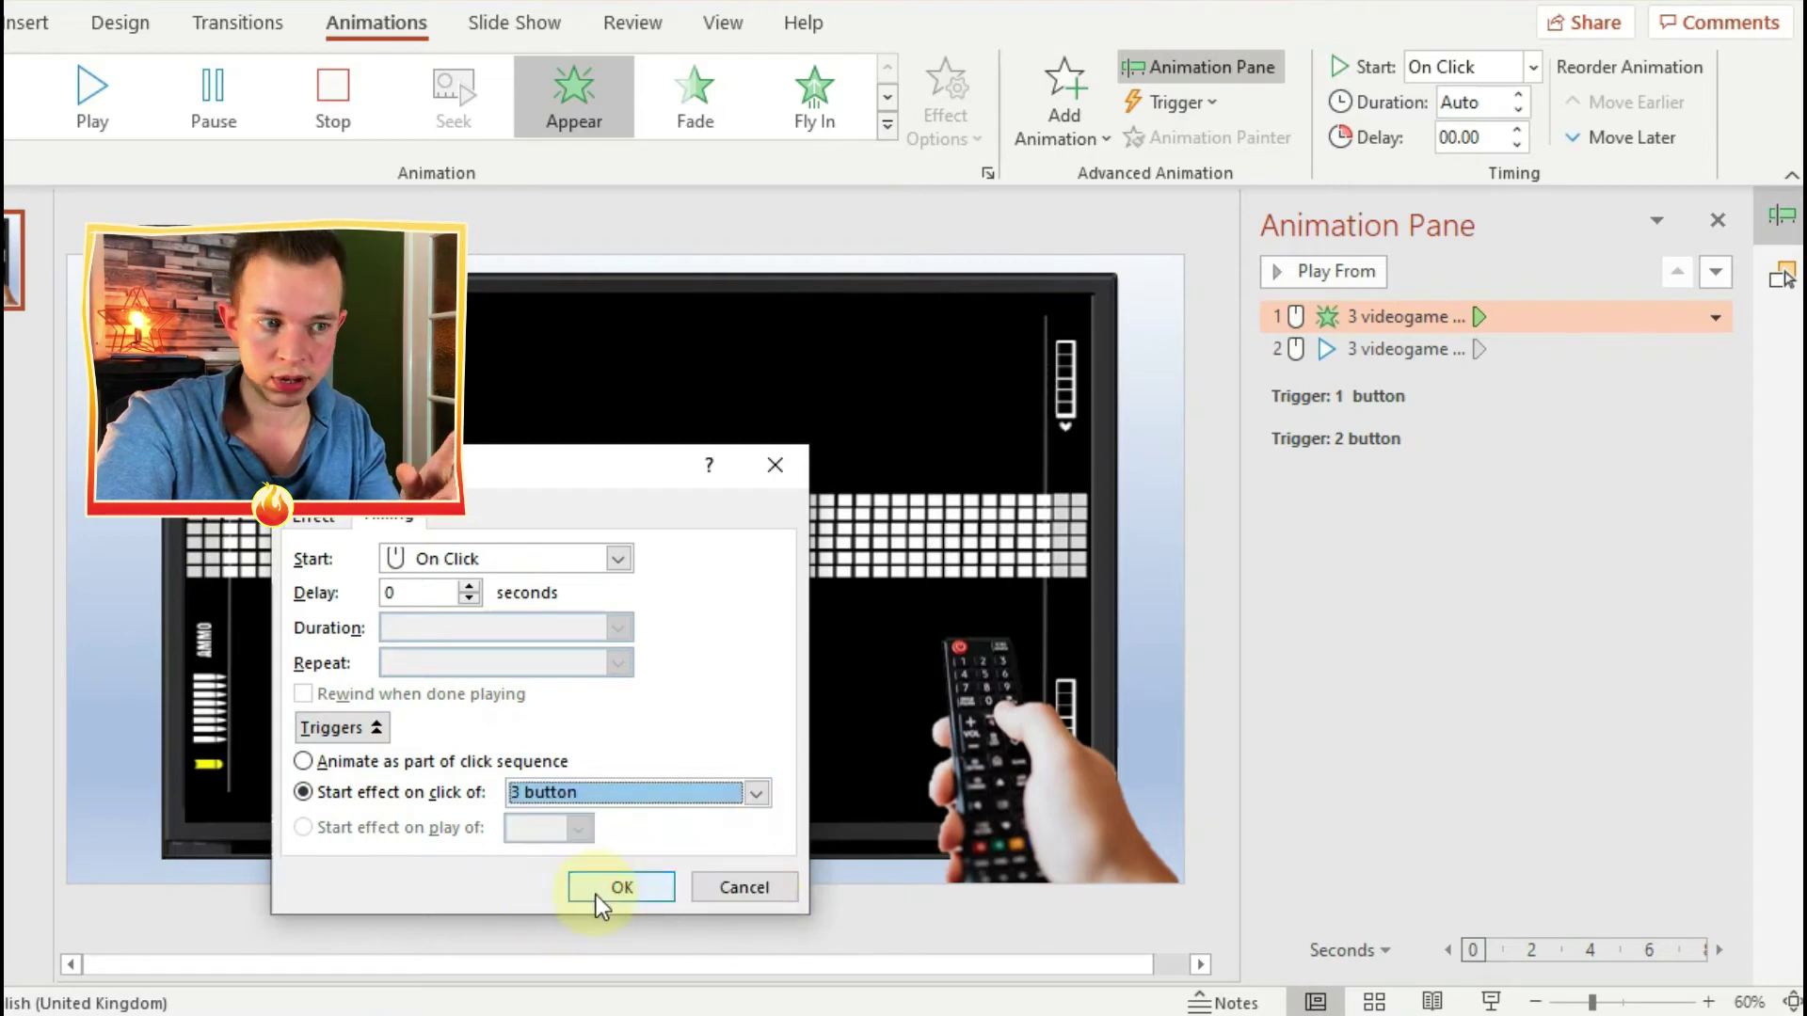
left_click(596, 895)
Move the videogame Play effect under the 3 button trigger, starting With Previous
left_click_drag(1384, 317, 1375, 482)
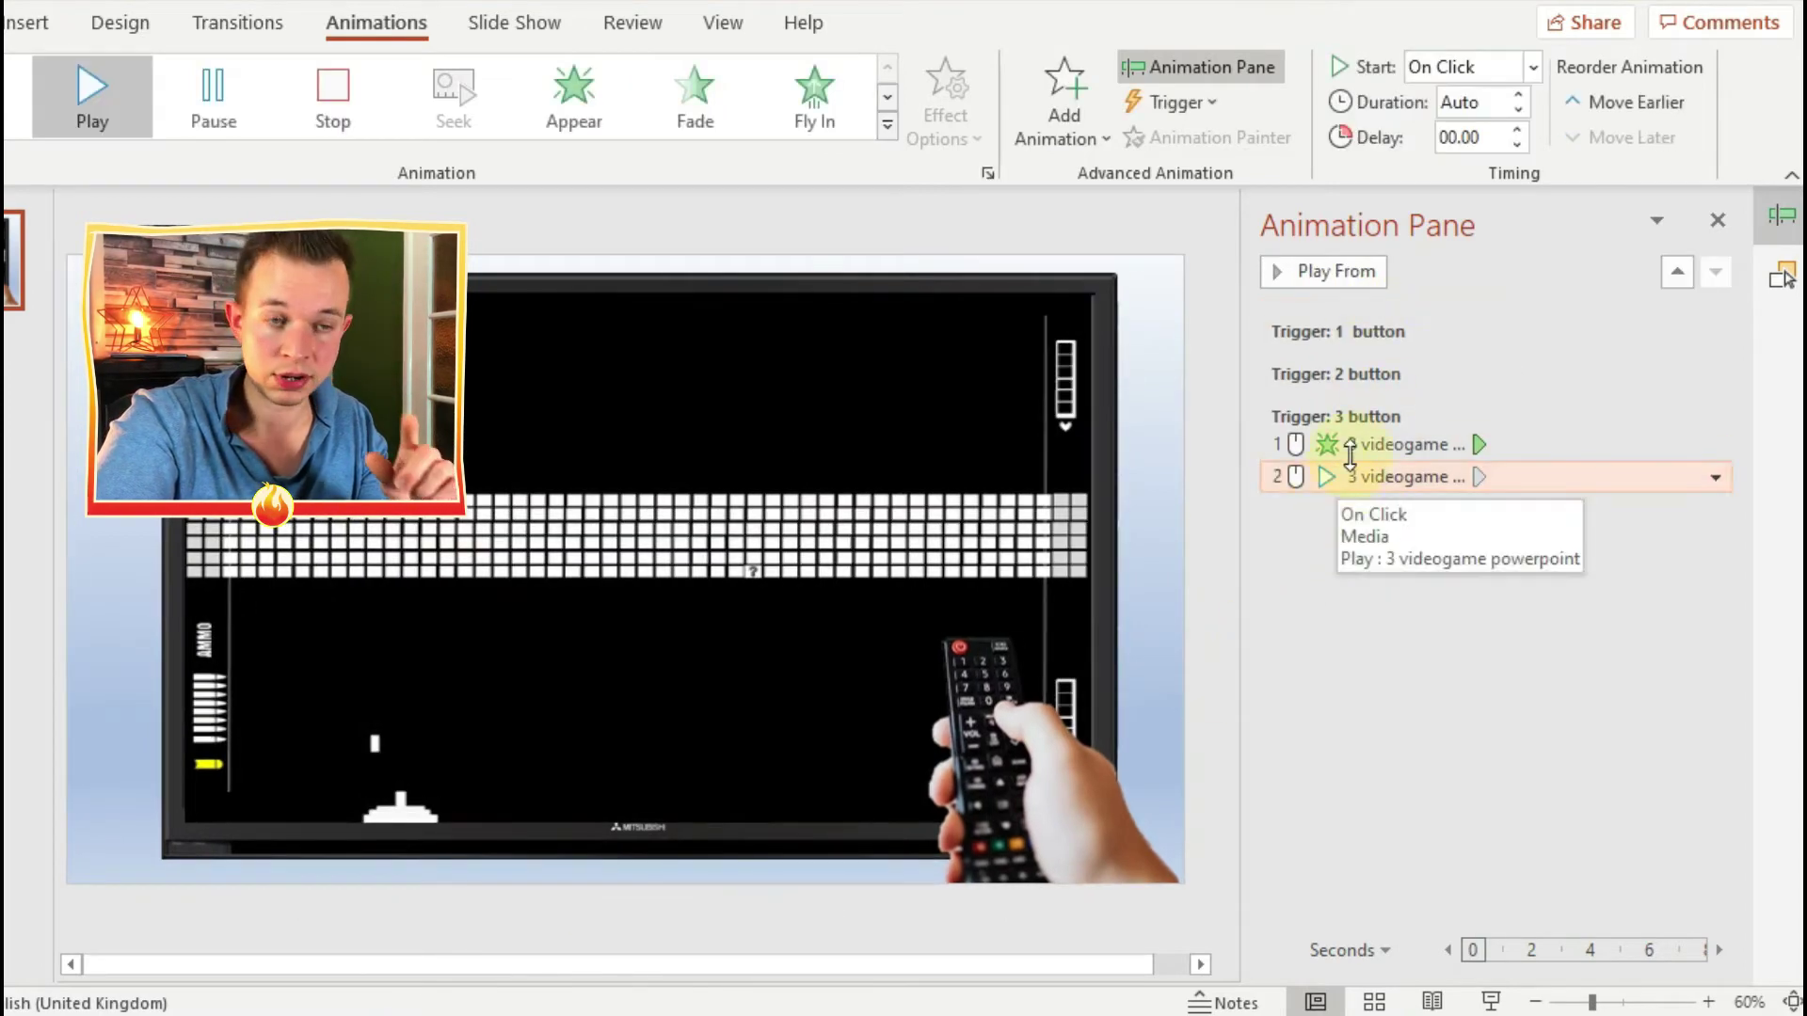
left_click(1531, 67)
left_click(1474, 141)
Unhide the whiteboard intro video in the Selection pane, then review the Animation Pane
key("alt+F10")
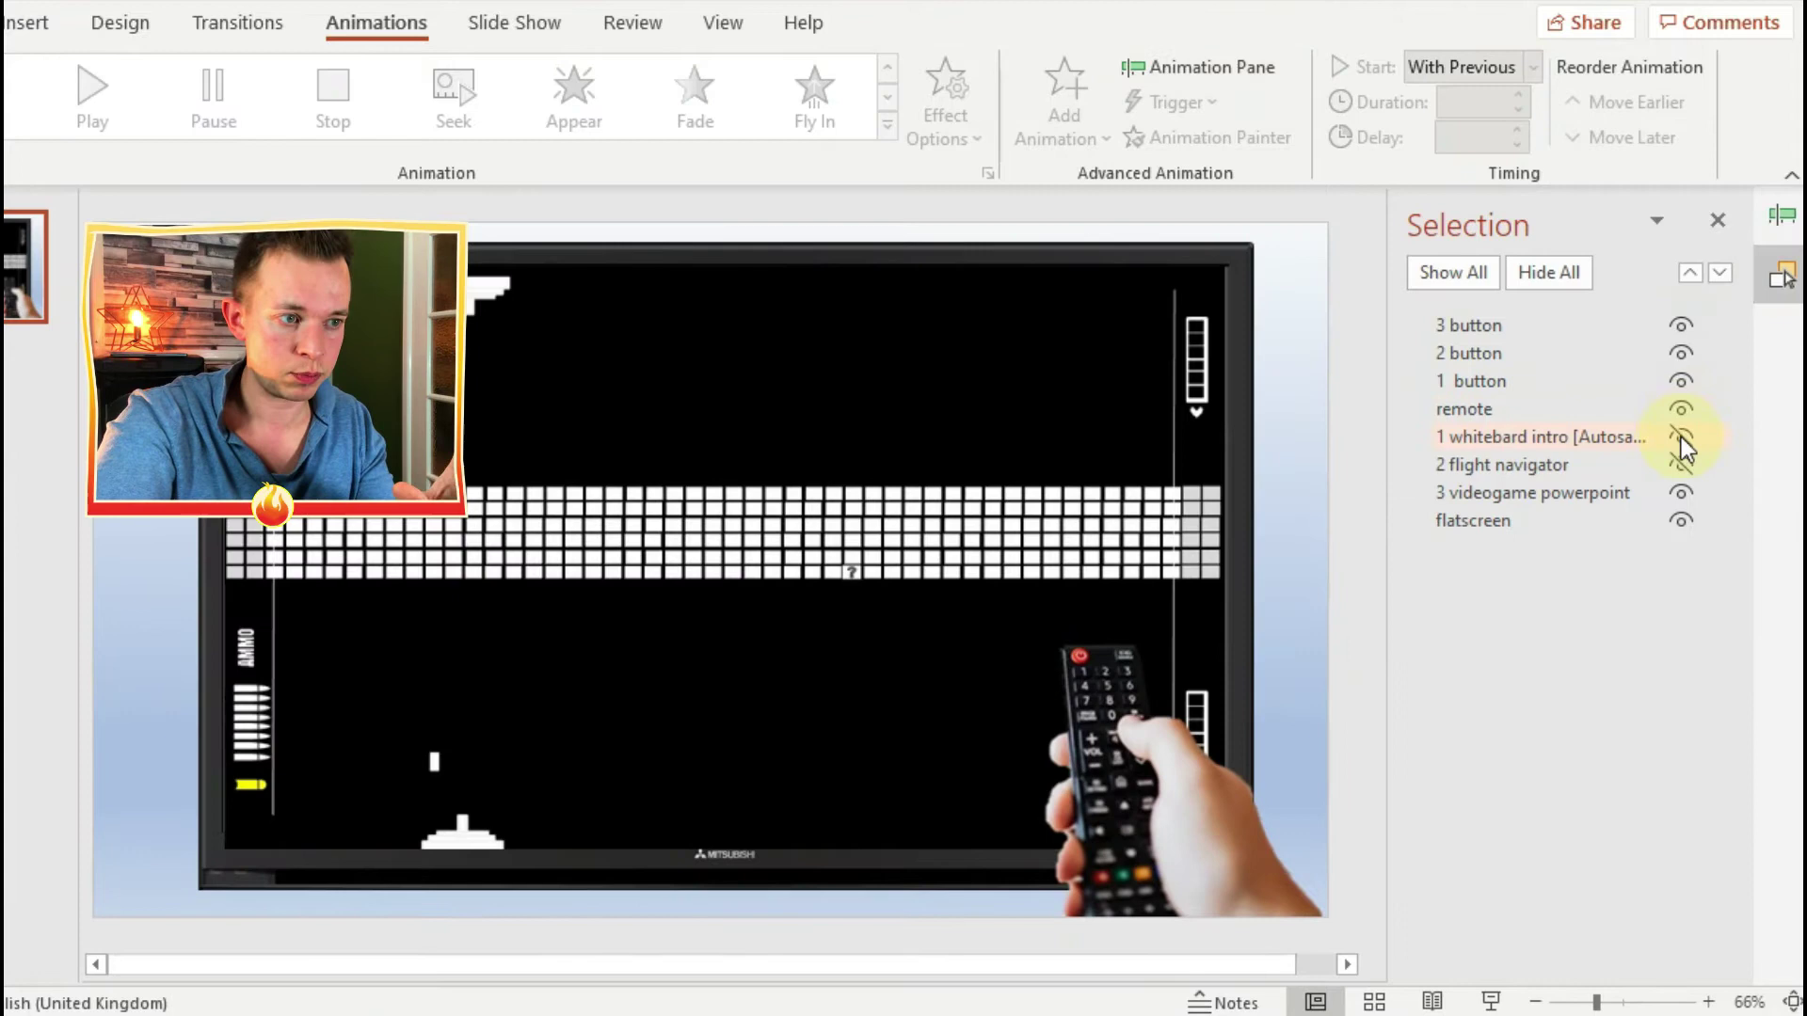
left_click(1681, 439)
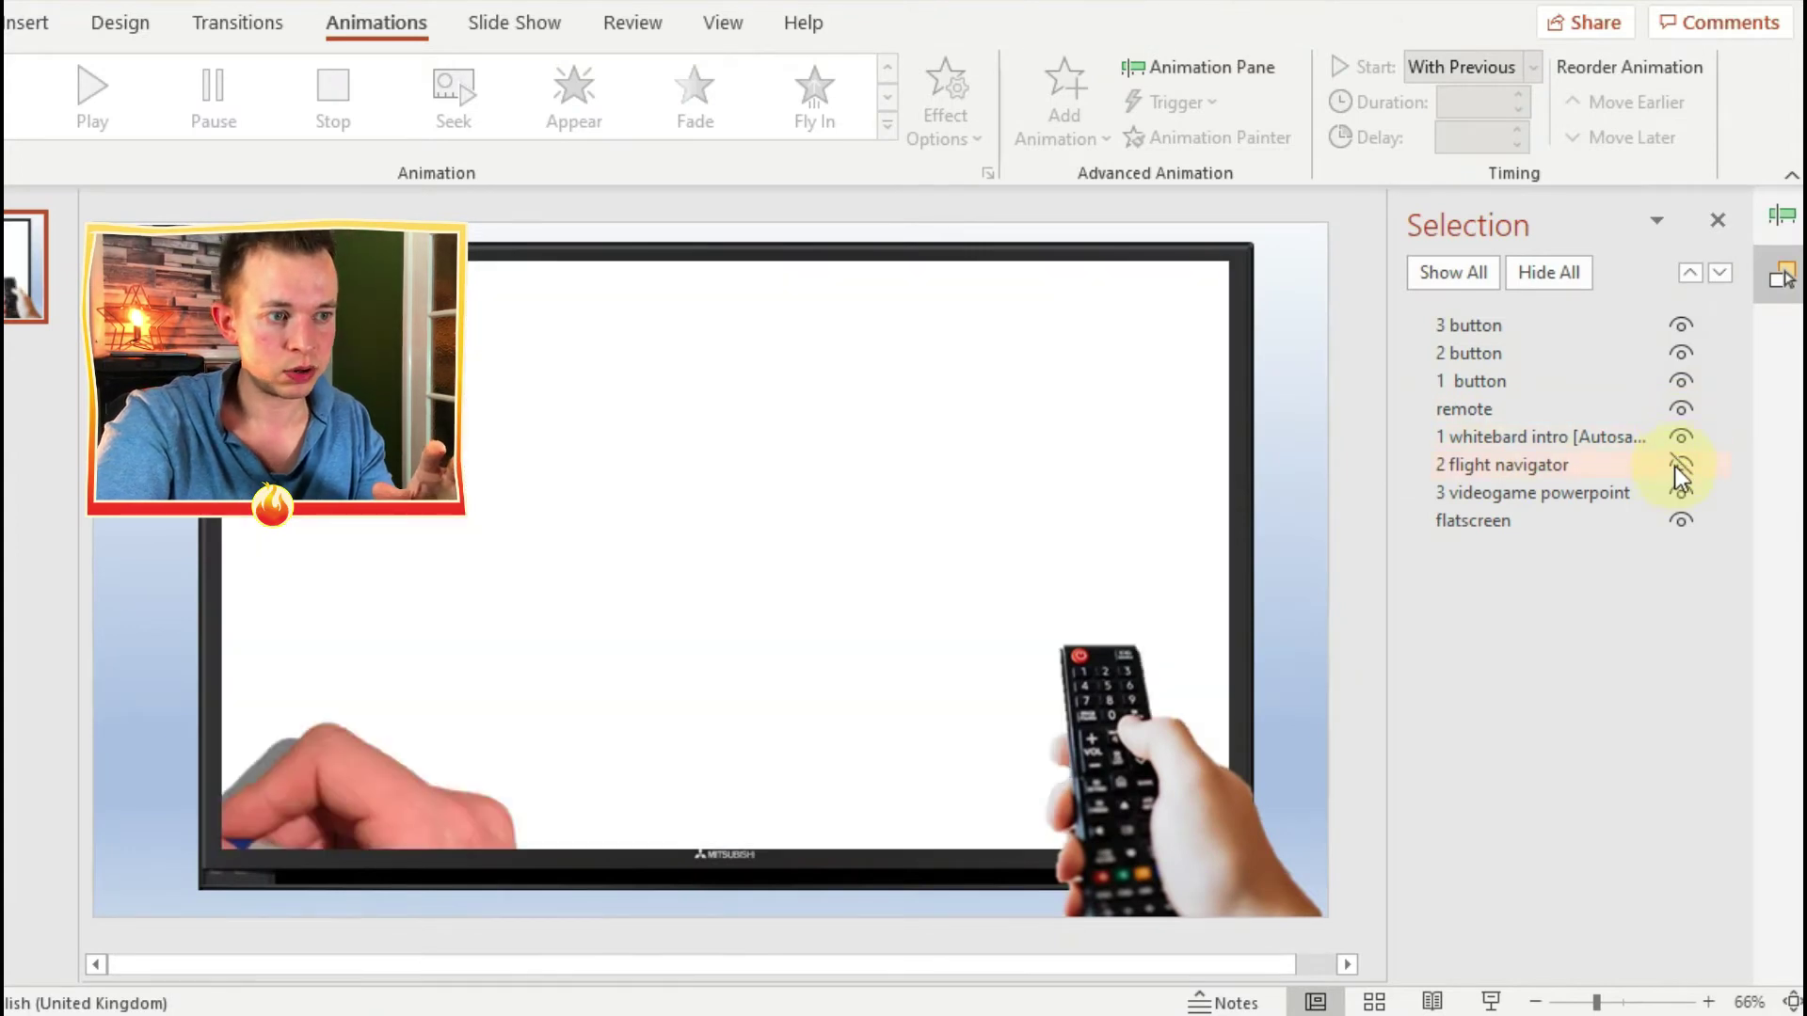
left_click(1781, 216)
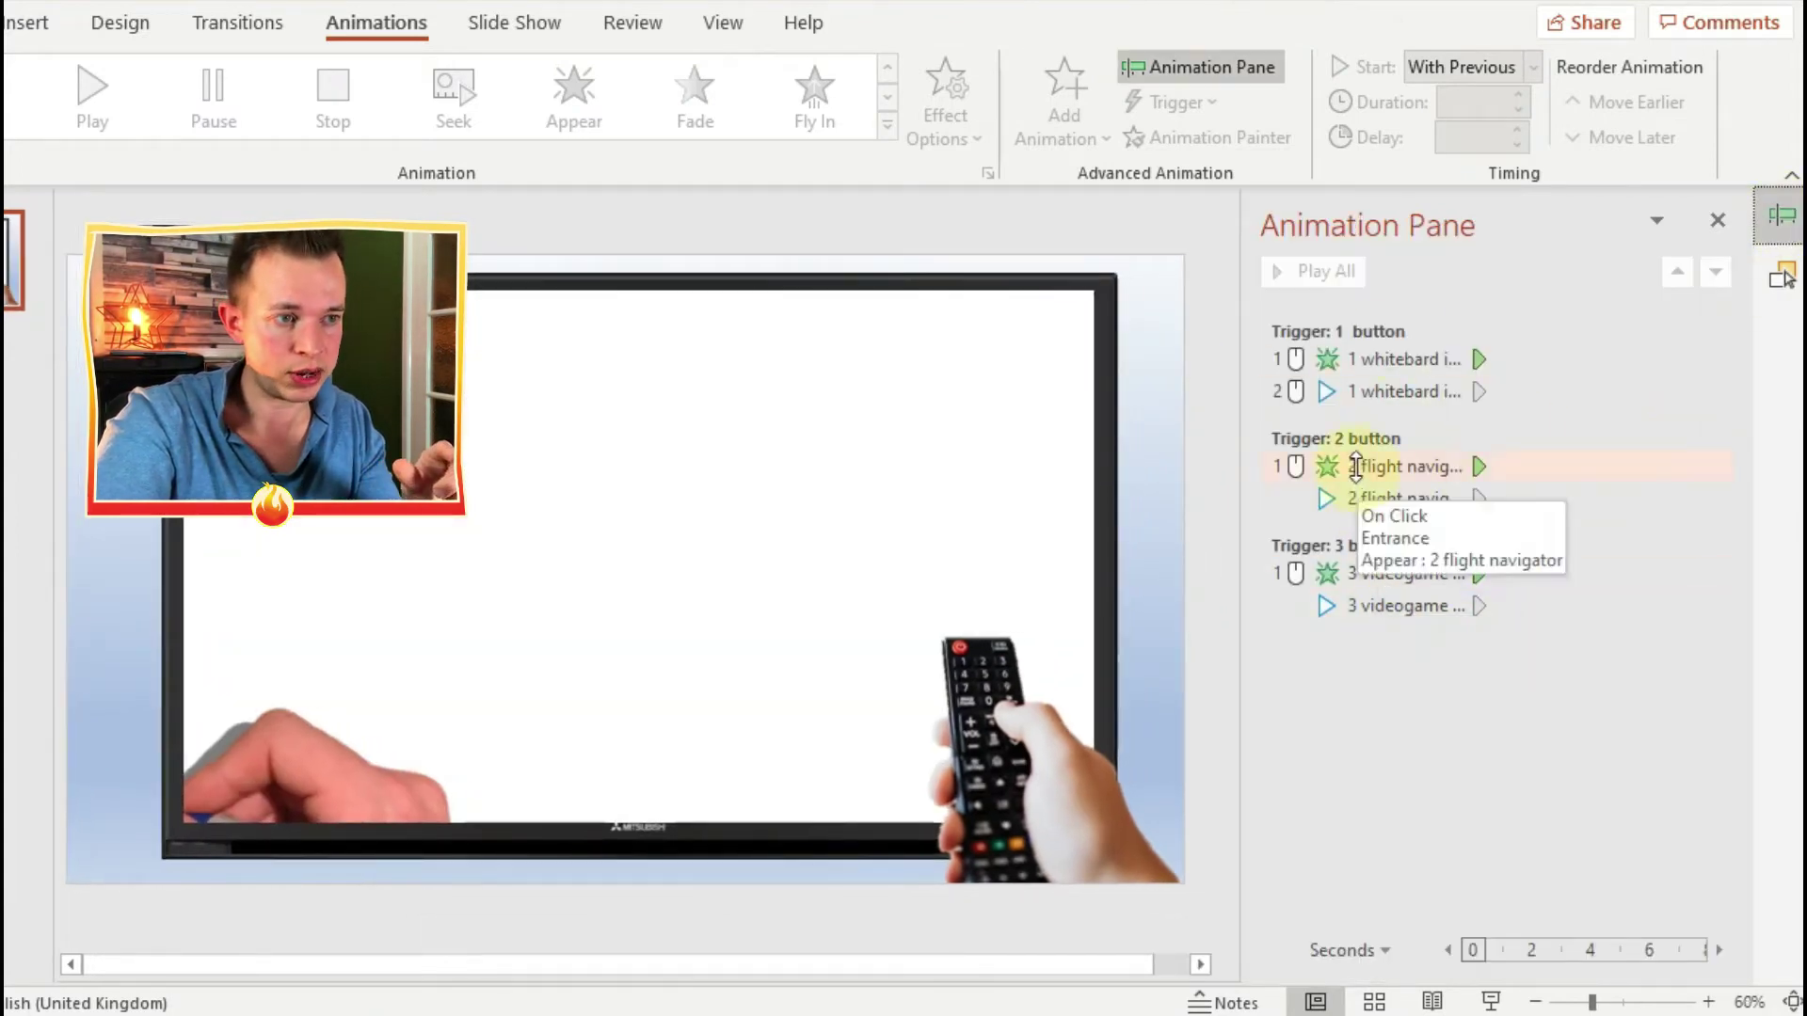
left_click(1295, 392)
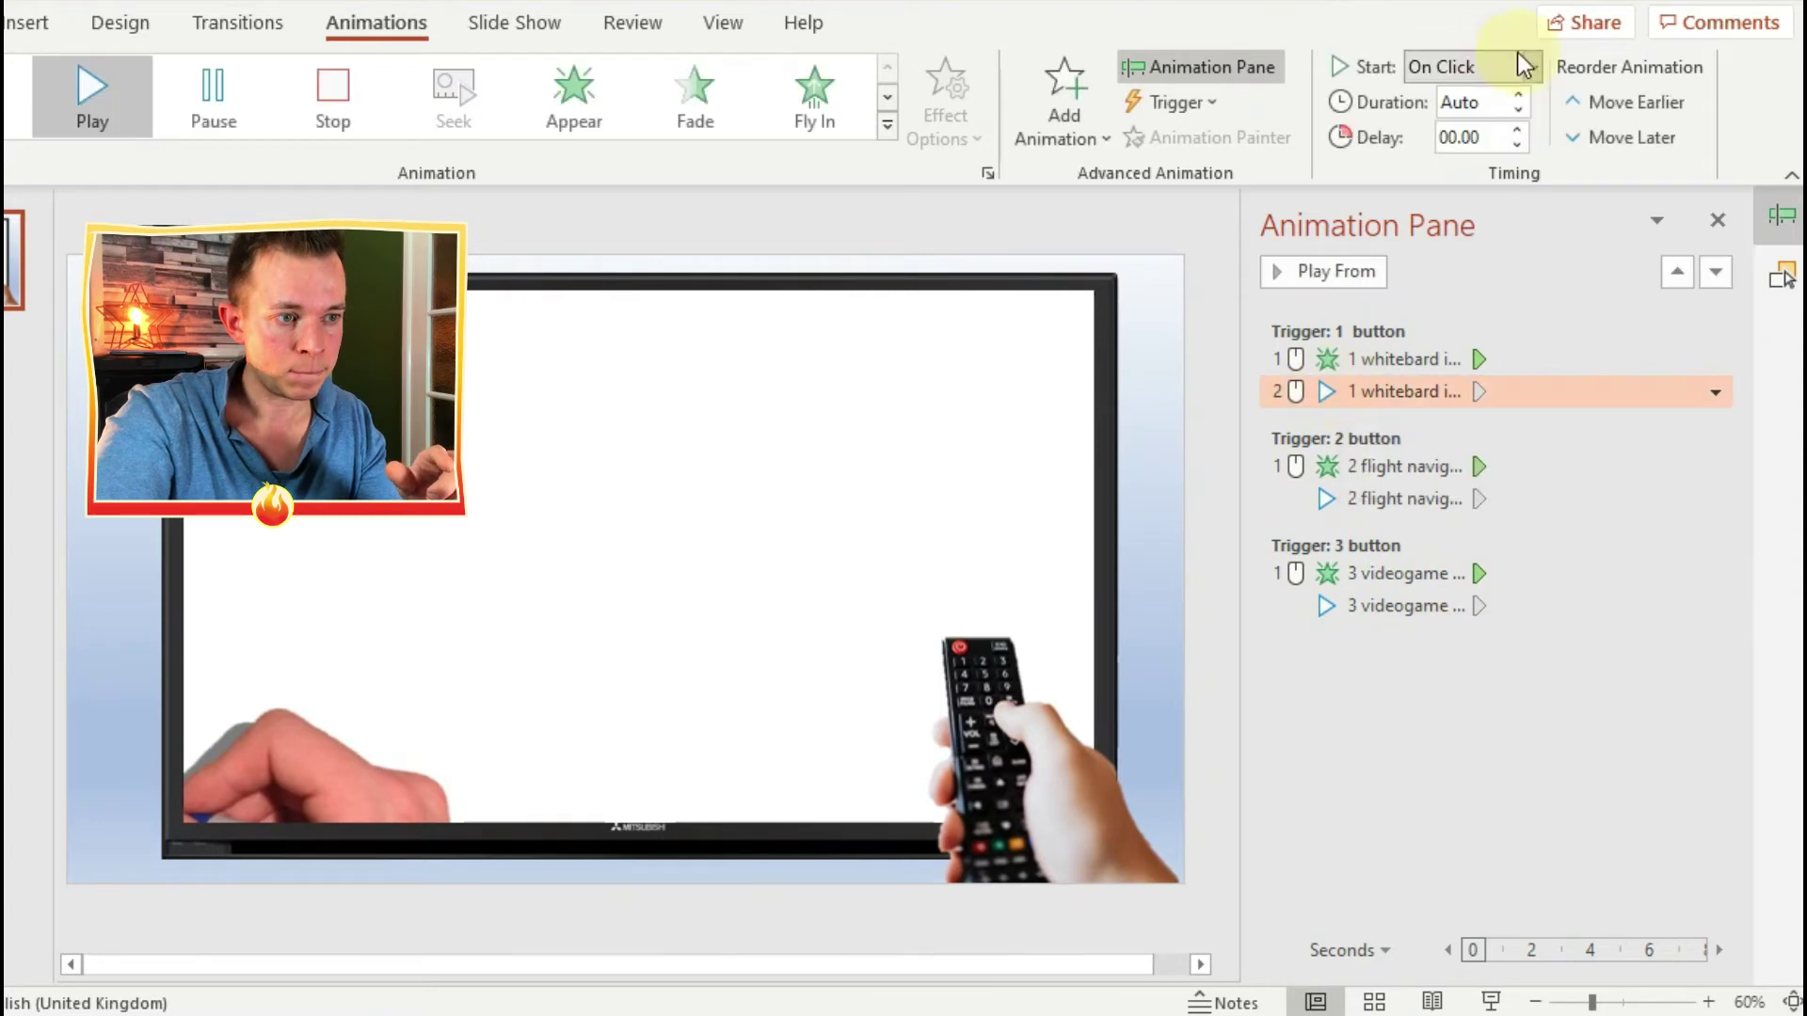
left_click(1397, 757)
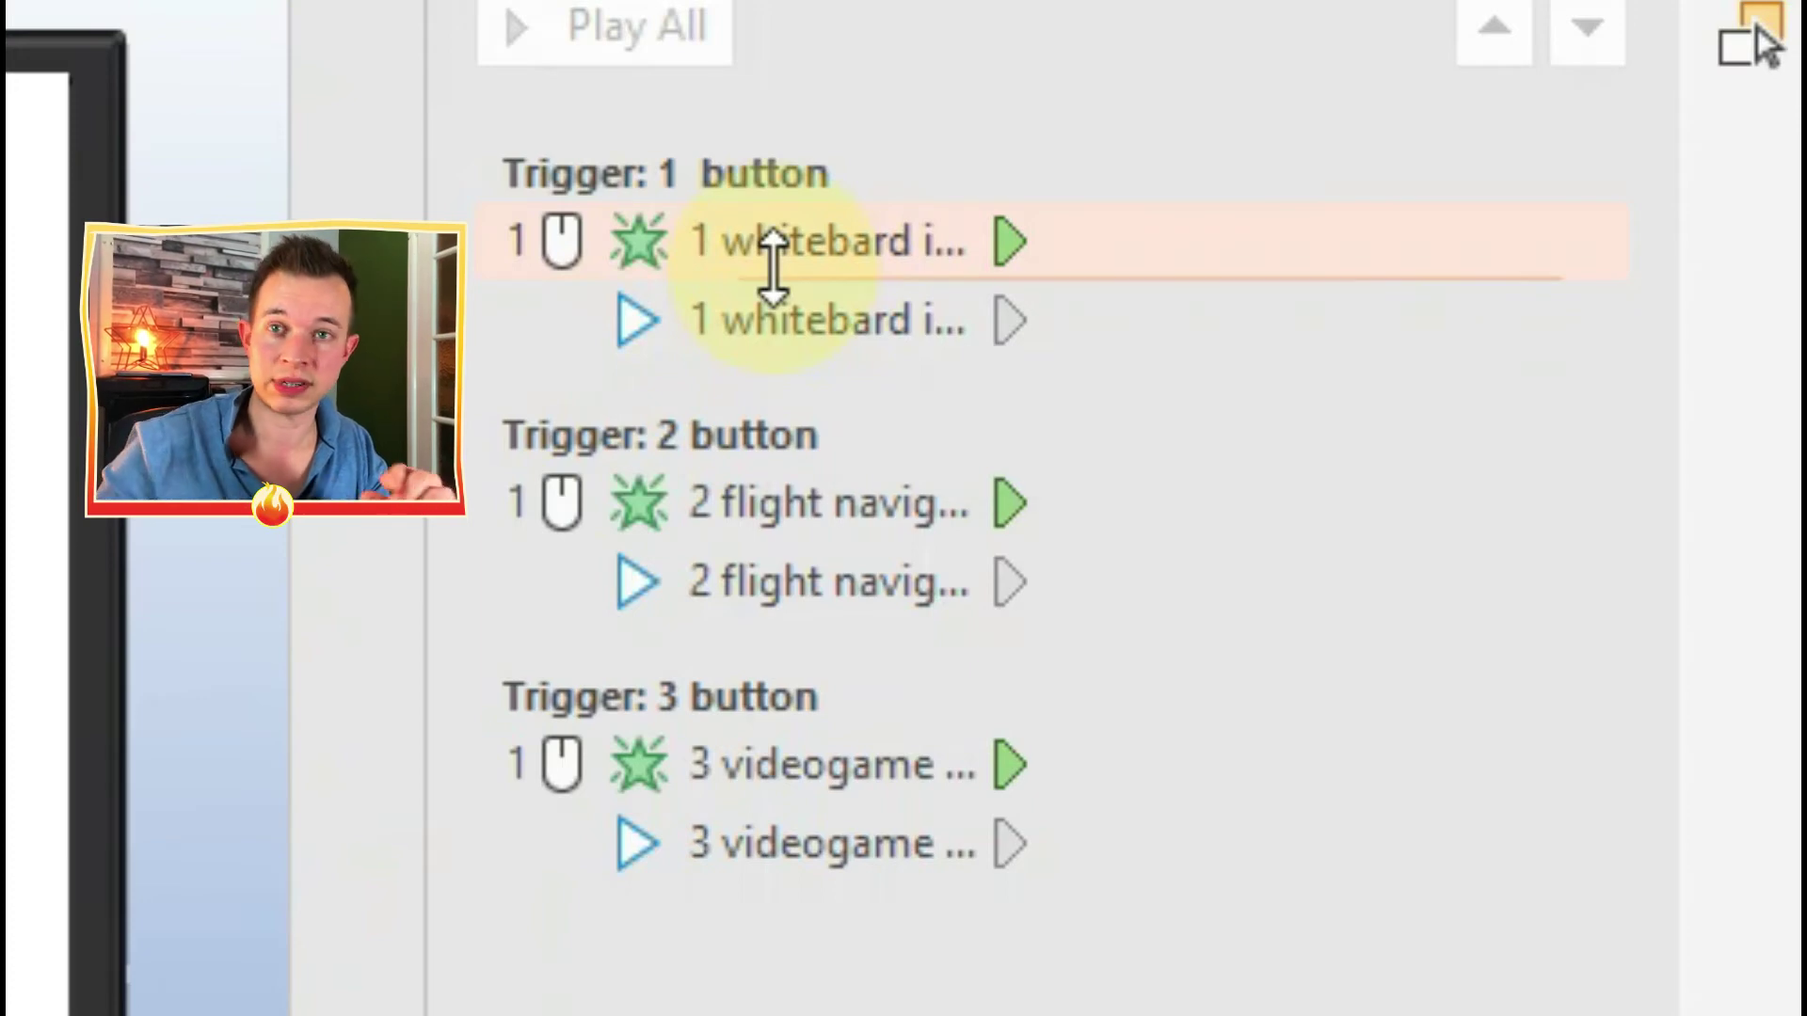
Add a Disappear exit for the whiteboard video that starts With Previous
left_click_drag(772, 266, 765, 267)
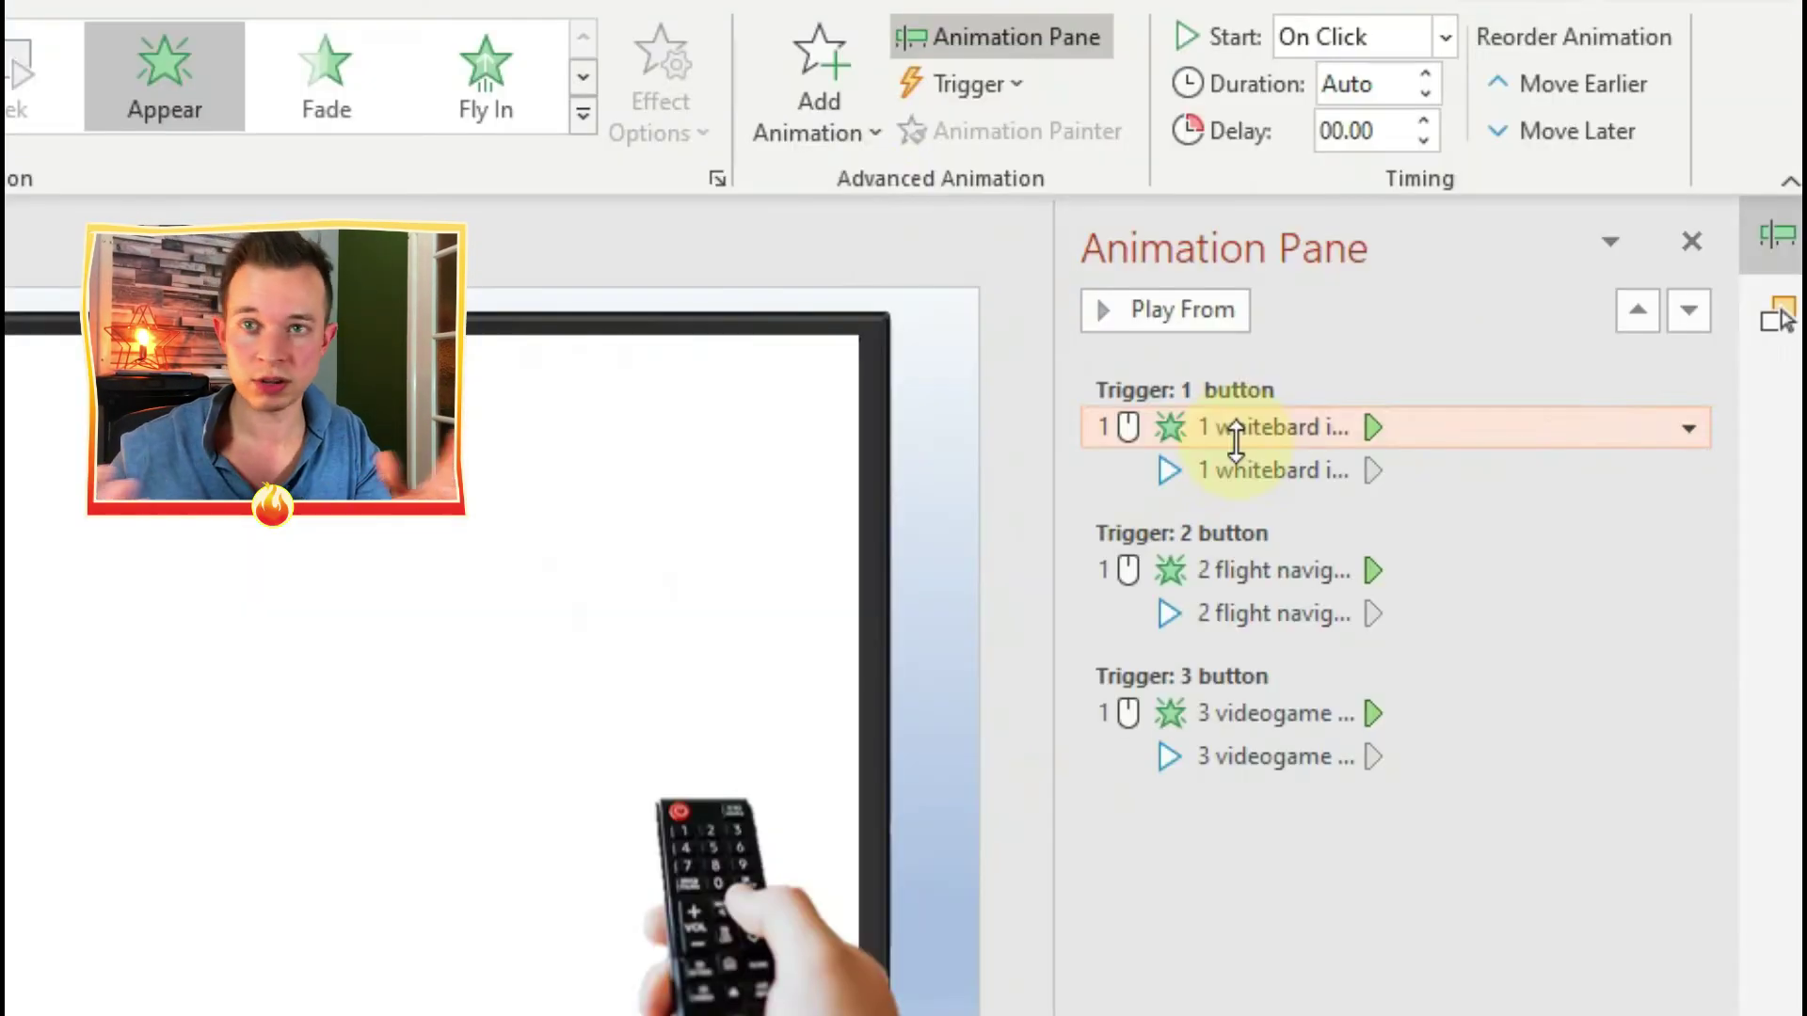
left_click(817, 85)
scroll(1573, 525, "down", 5)
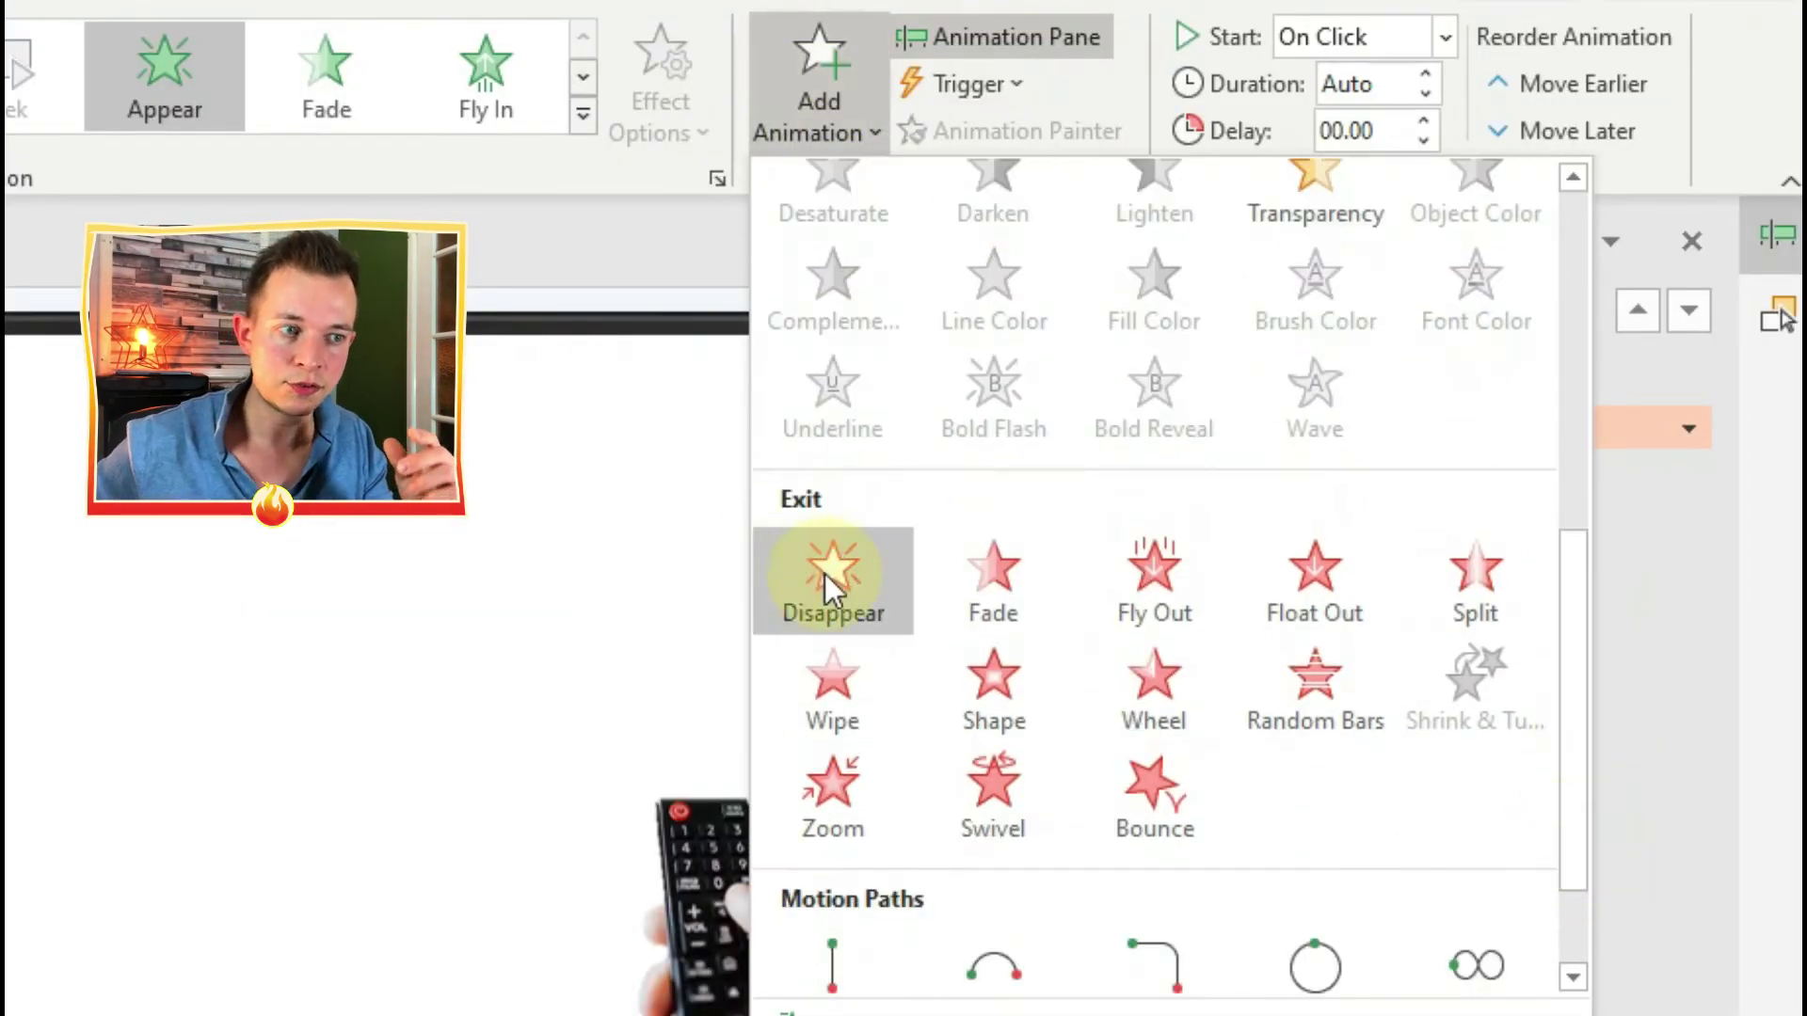
left_click(824, 573)
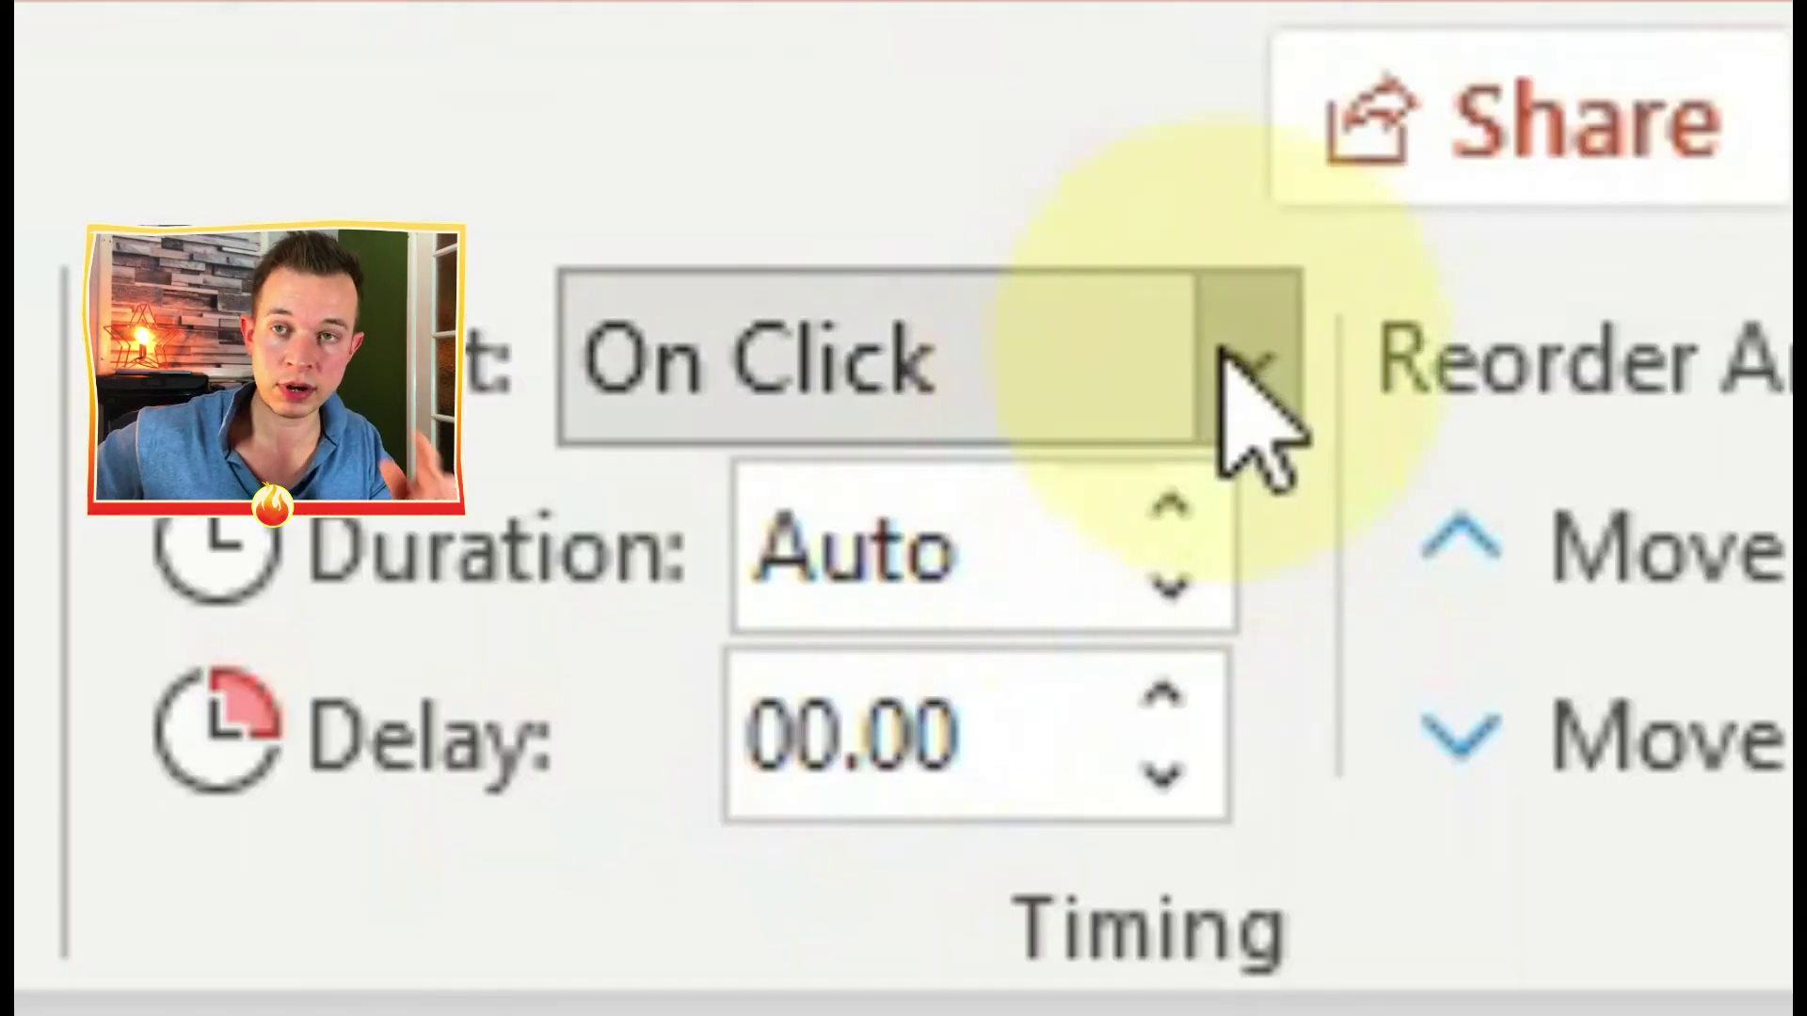
left_click(1224, 350)
left_click(1161, 716)
Add a second With Previous Disappear exit for the whiteboard video
left_click(817, 85)
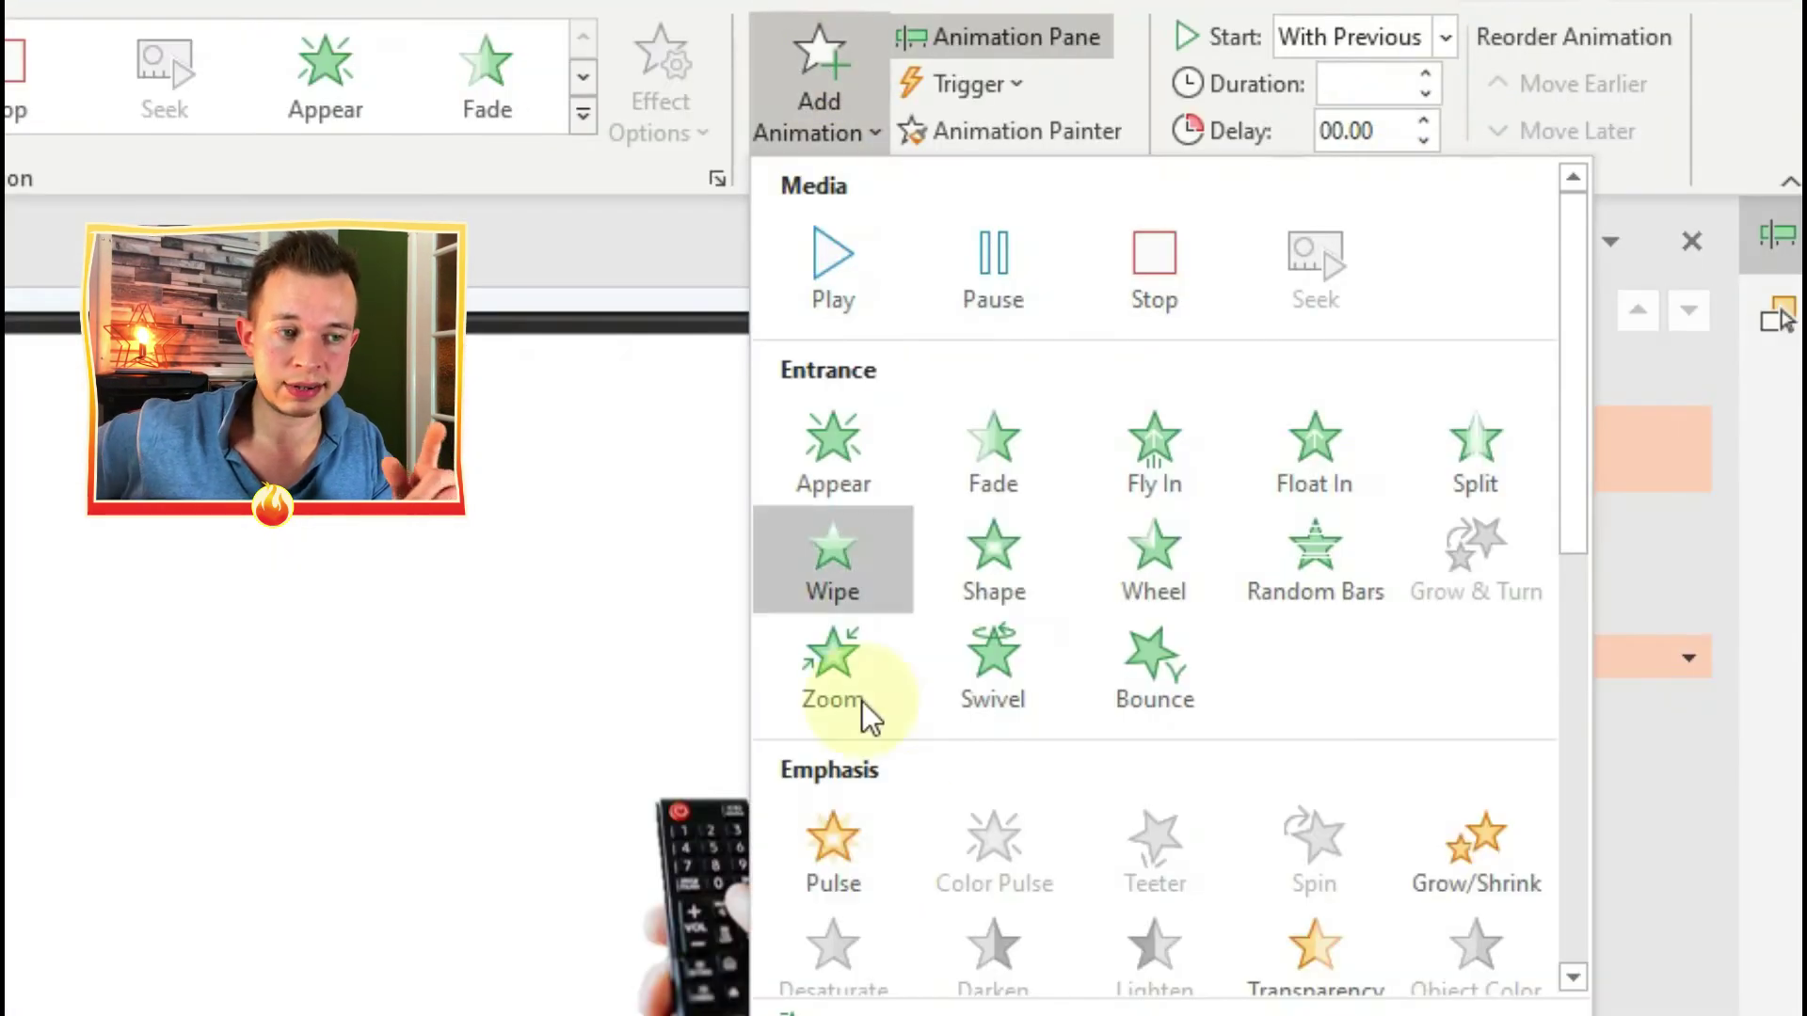
scroll(988, 605, "down", 5)
left_click(882, 441)
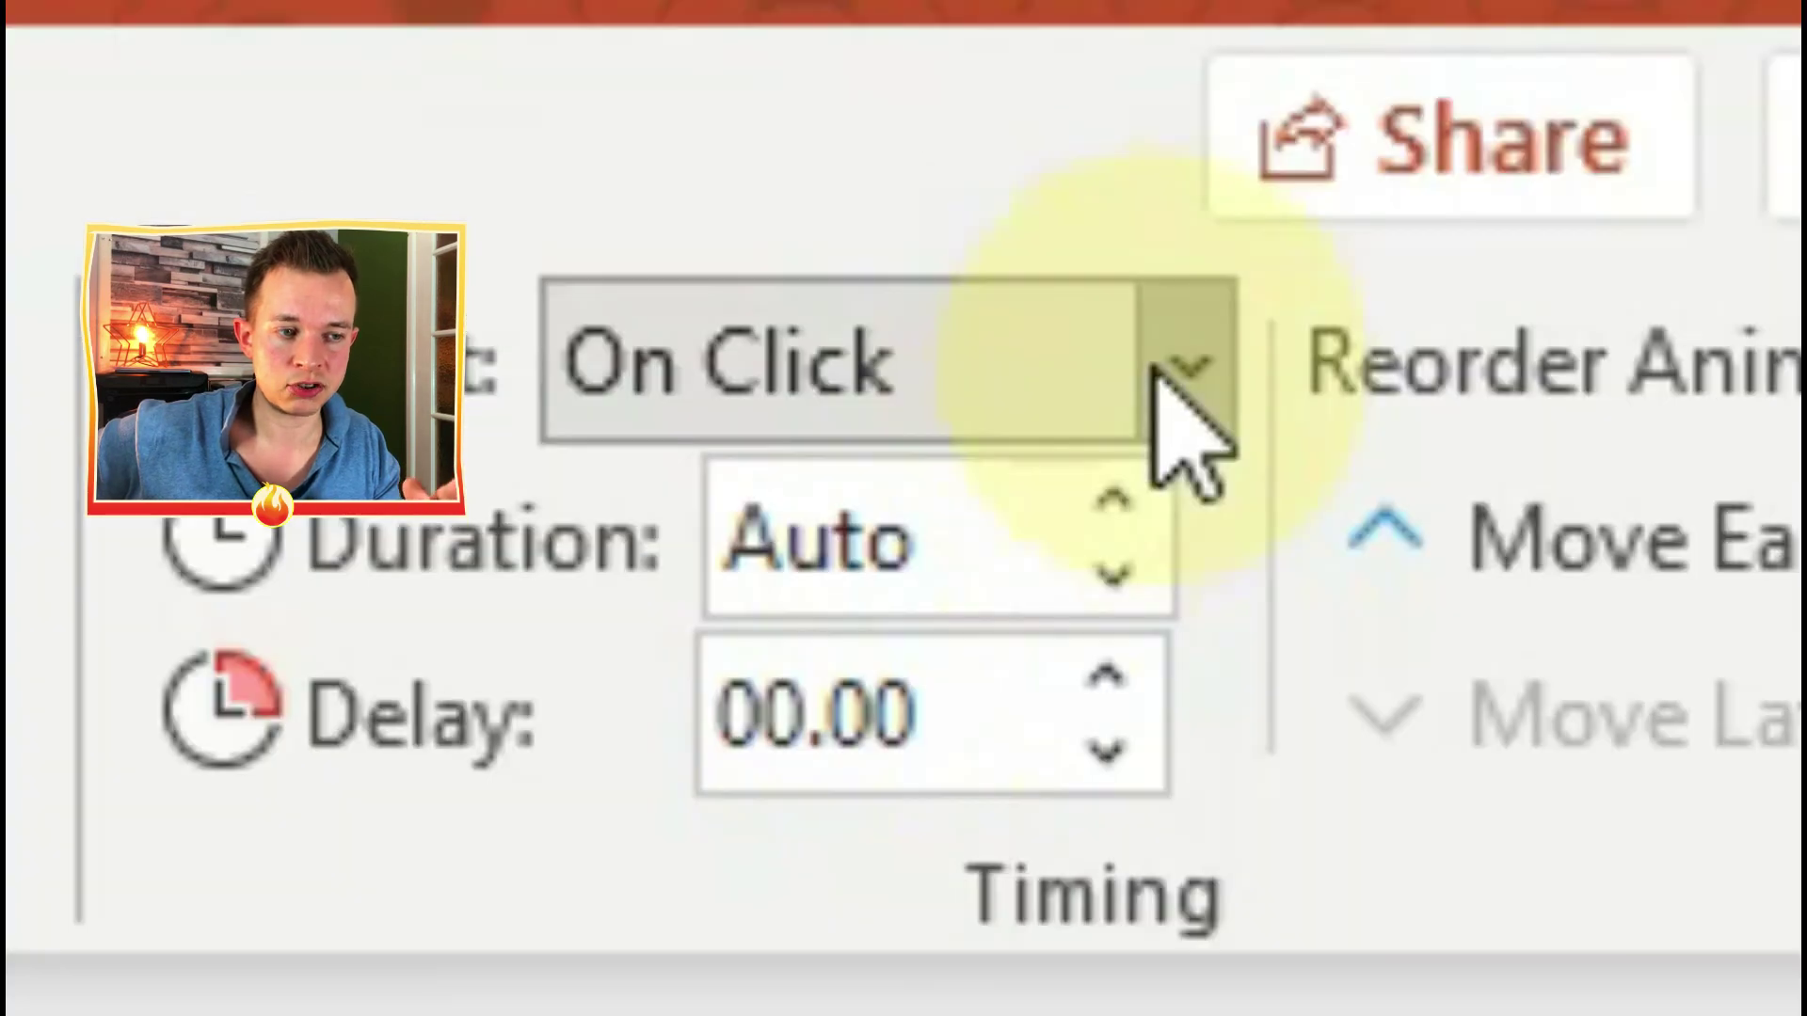
left_click(1443, 39)
left_click(1420, 140)
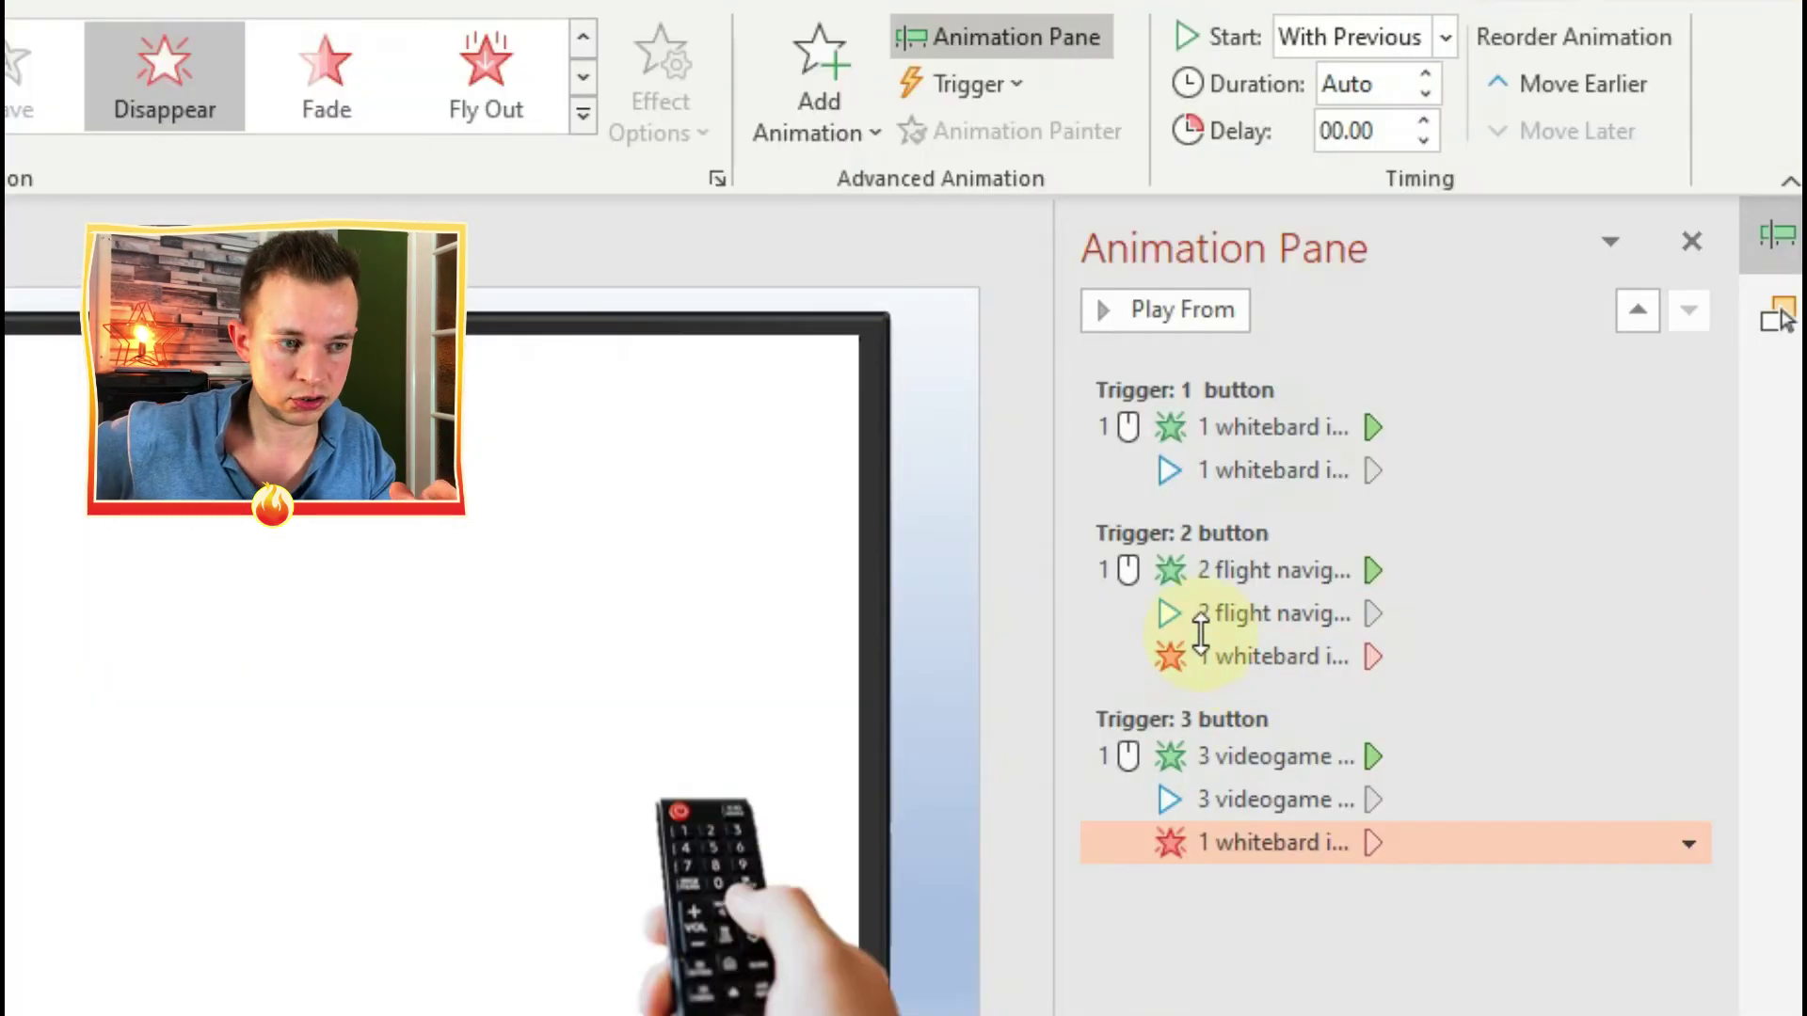
Add a Disappear exit for the flight navigator under button 1's trigger, starting With Previous
left_click(1200, 572)
left_click(818, 85)
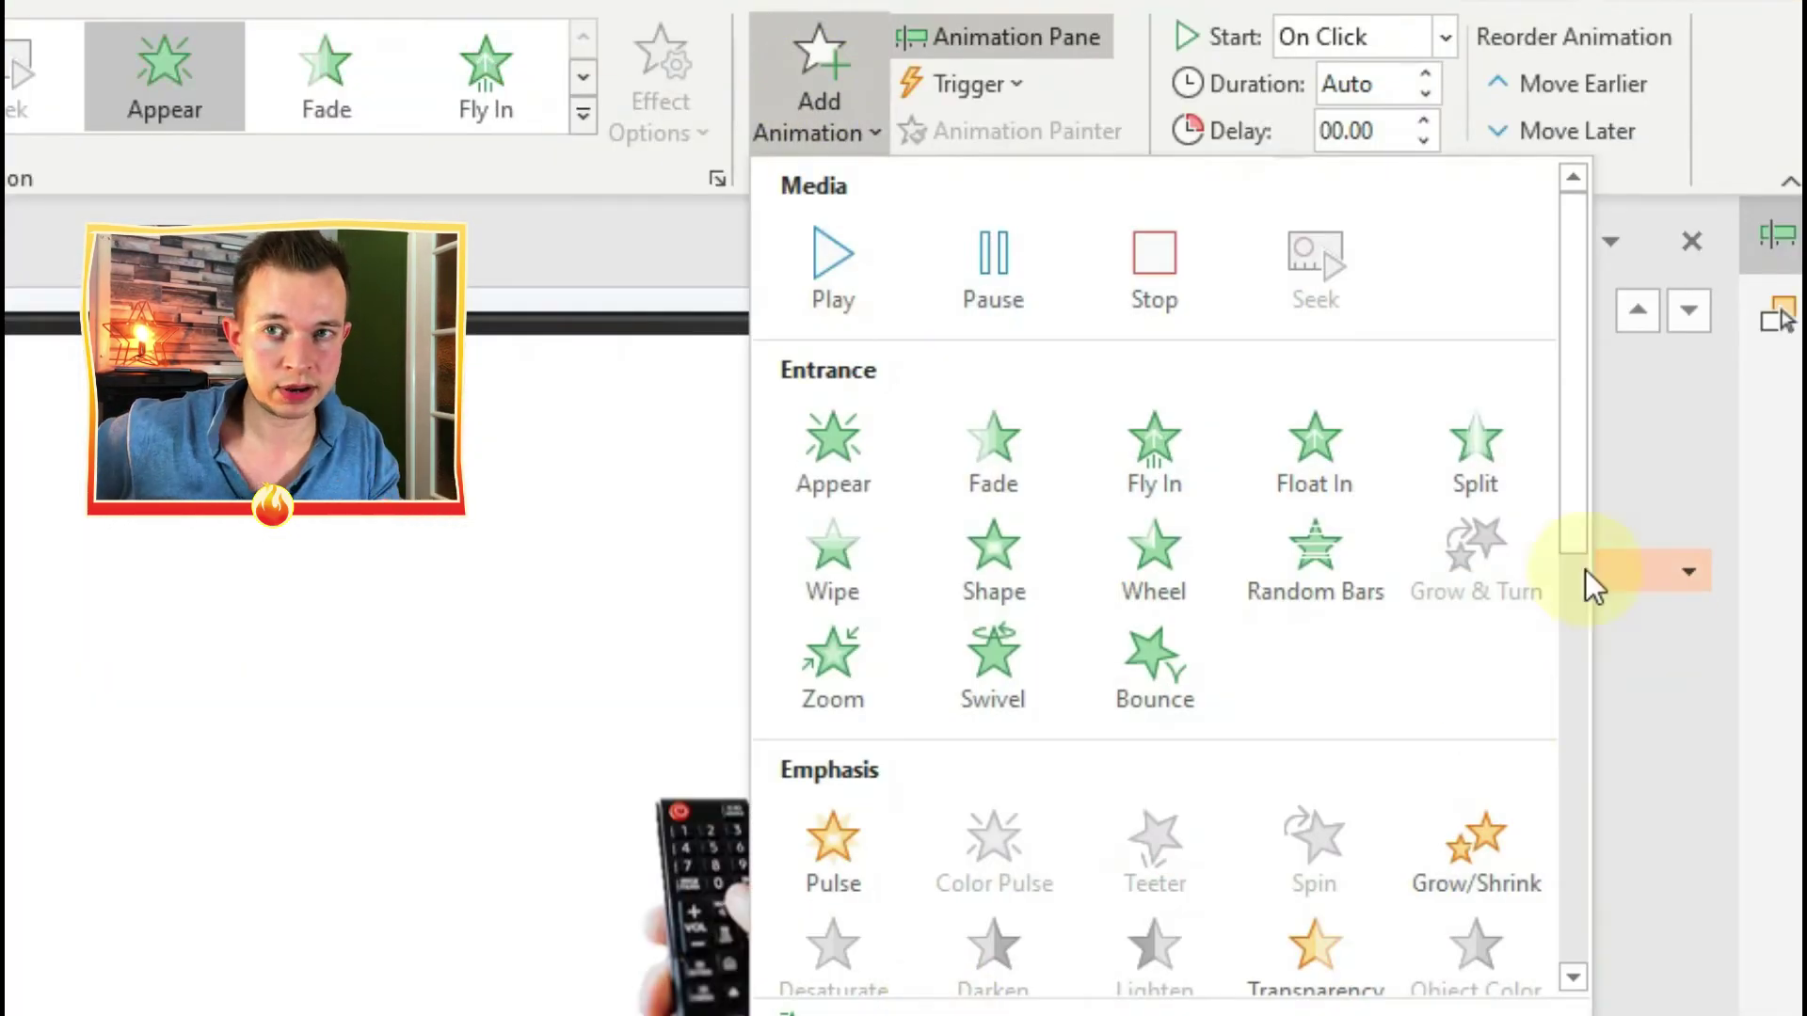
scroll(1035, 612, "down", 5)
left_click(828, 764)
left_click_drag(1253, 381, 1255, 527)
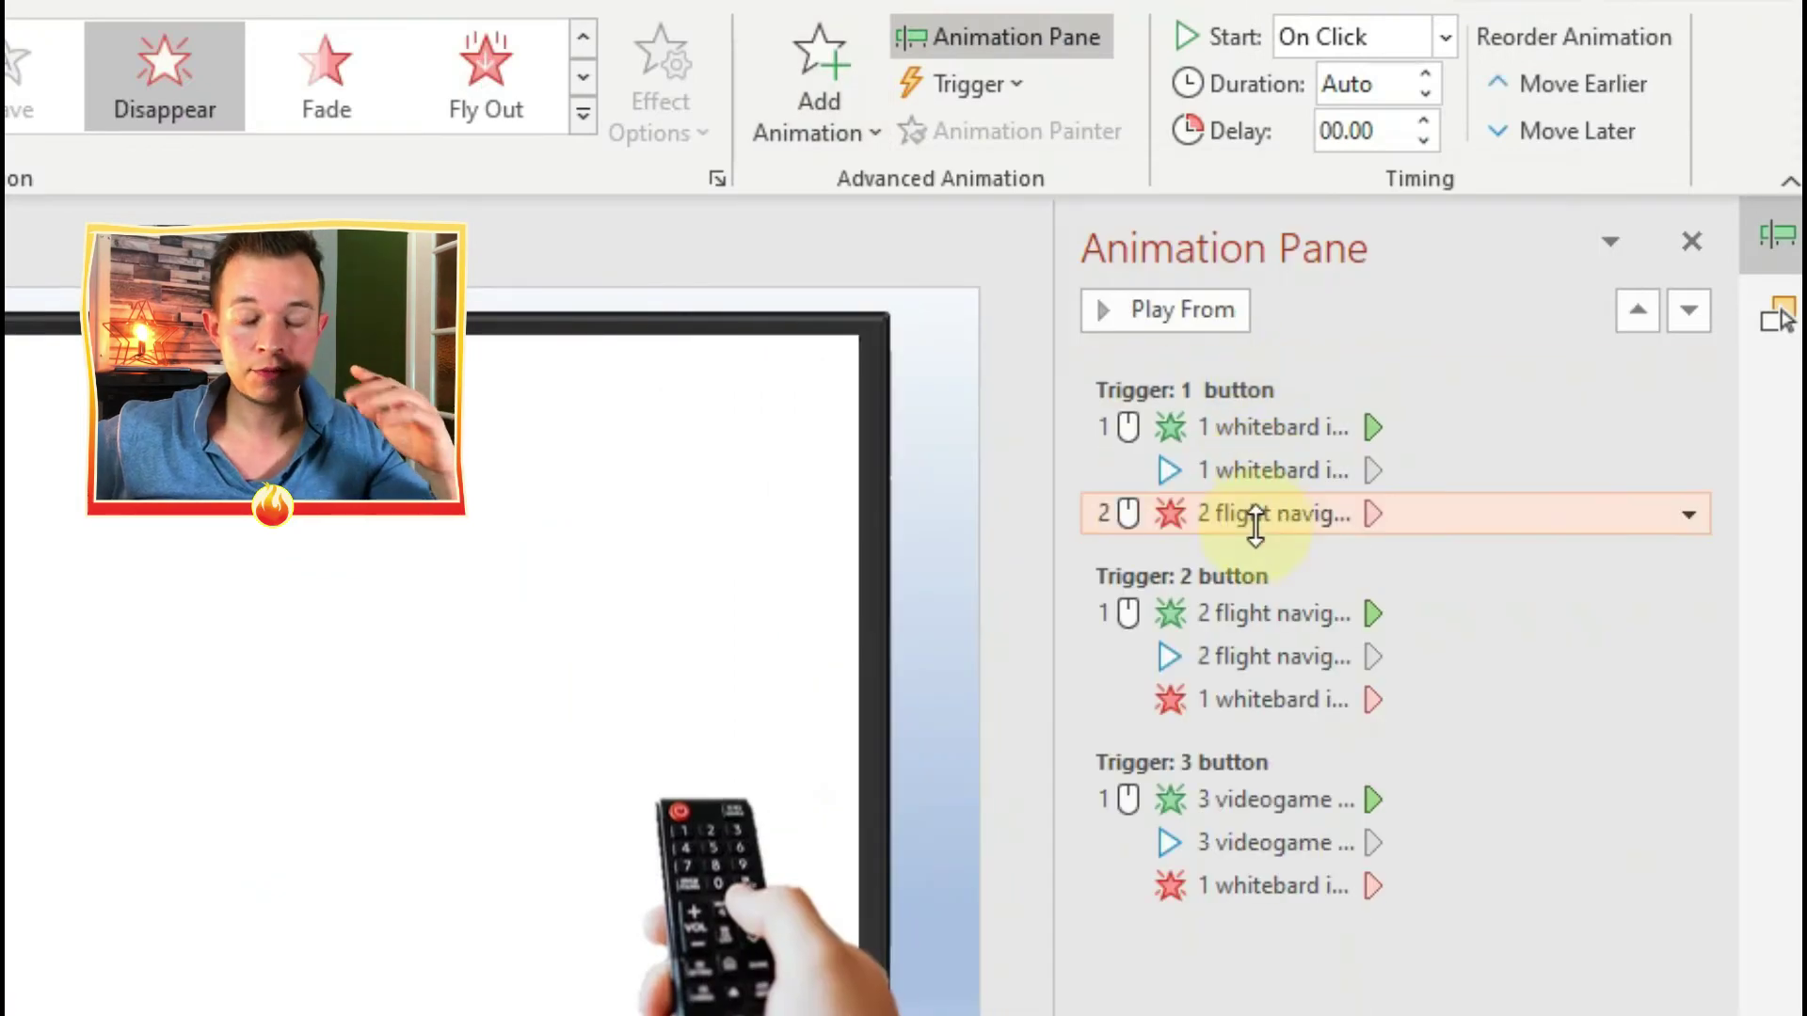
left_click(1687, 513)
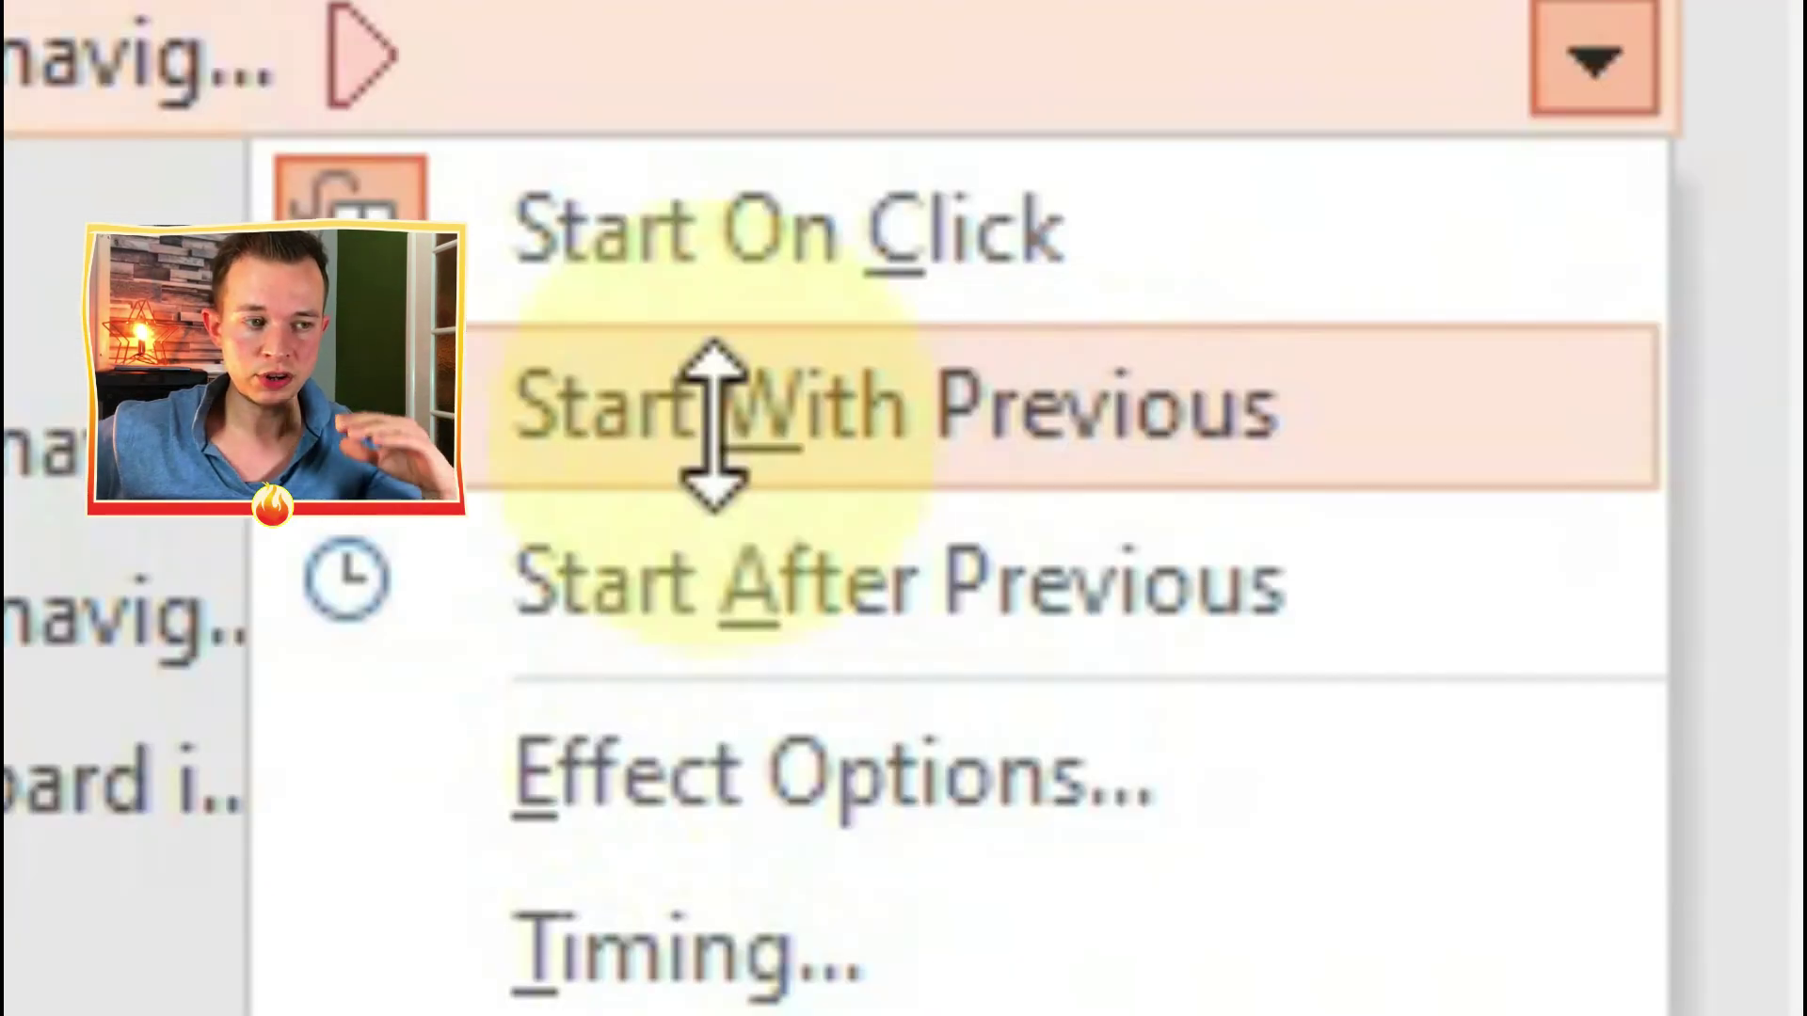
left_click(712, 424)
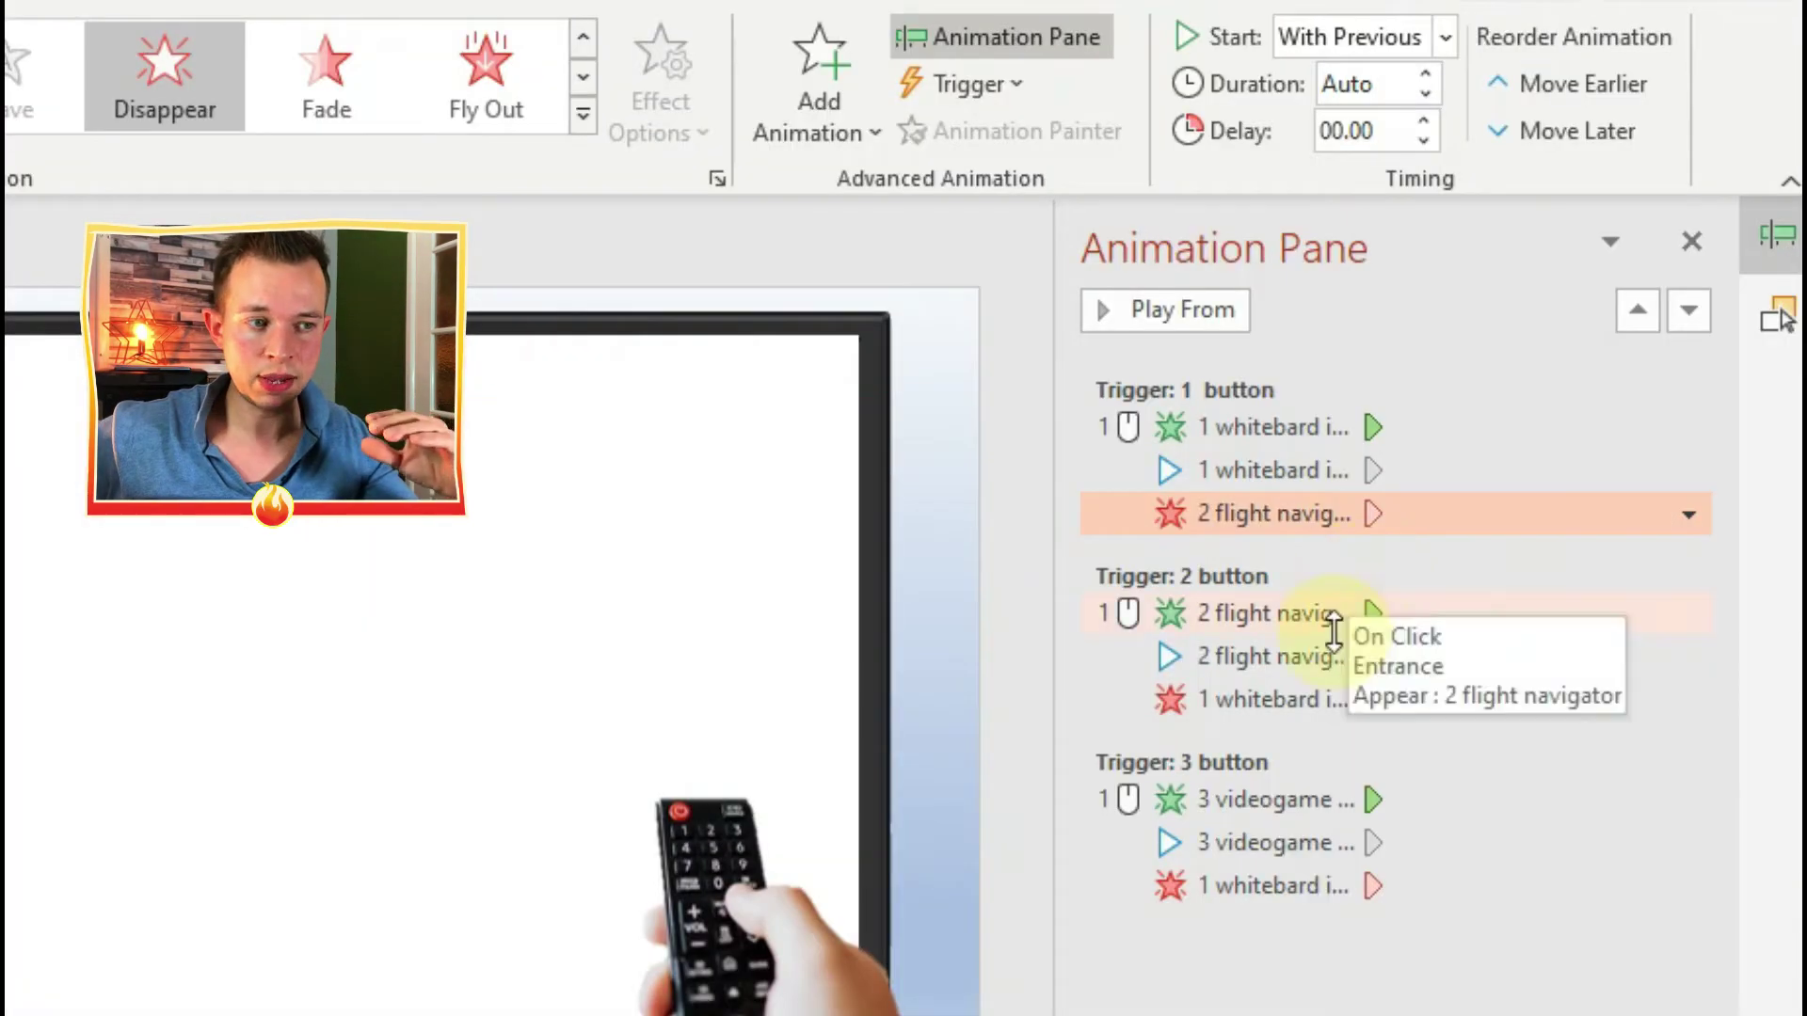
Add a Disappear exit for the flight navigator under button 3's trigger, starting With Previous
left_click(1222, 611)
left_click(833, 71)
scroll(920, 941, "down", 5)
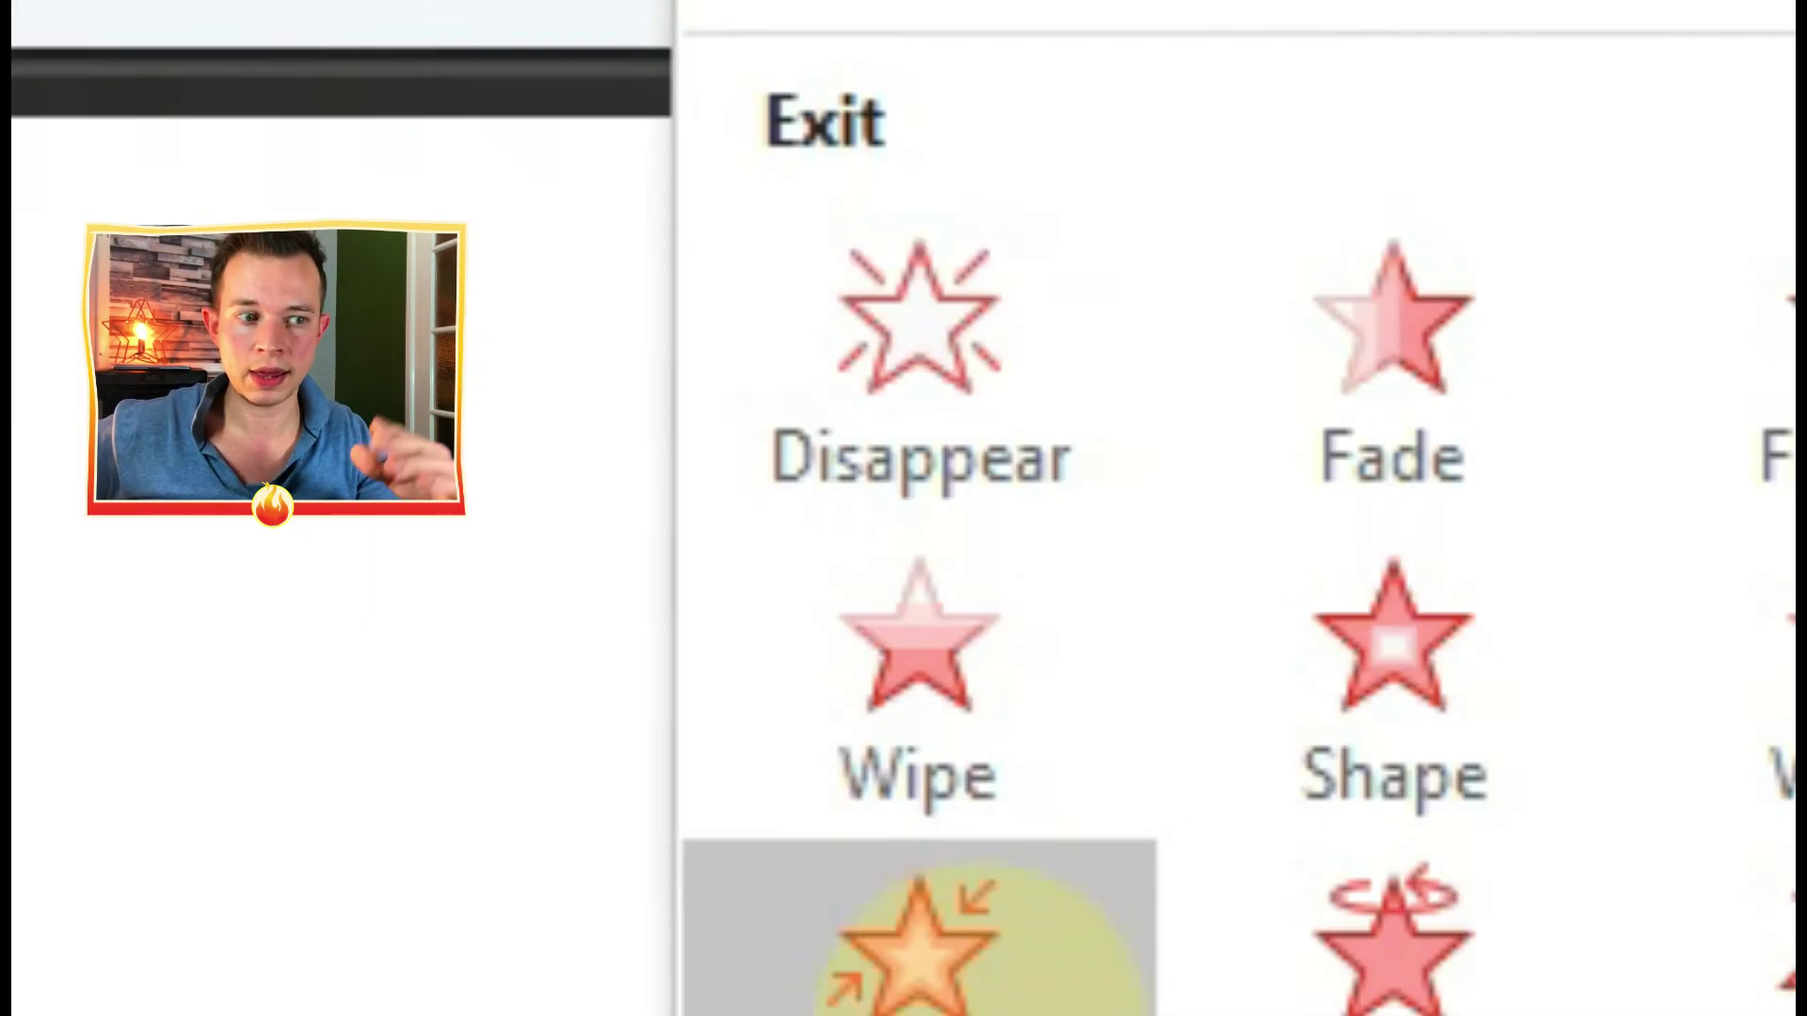
left_click(937, 464)
left_click_drag(1230, 993, 1233, 988)
left_click(1690, 929)
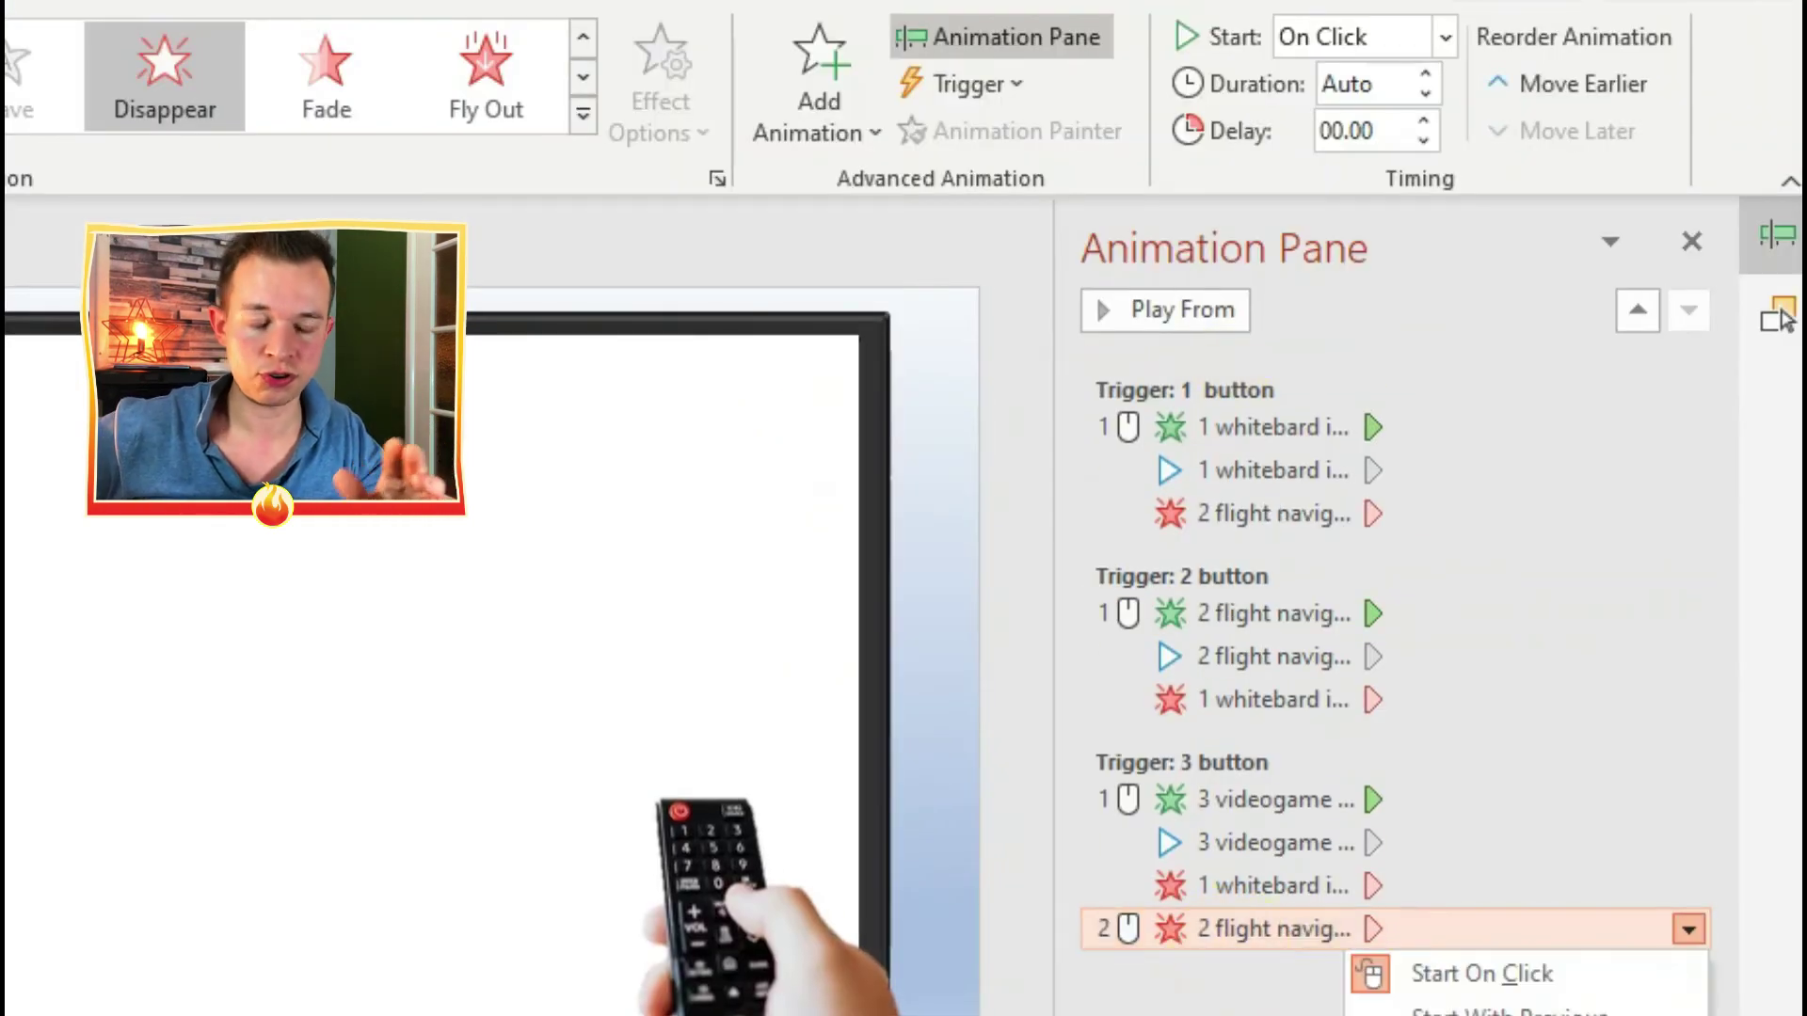
left_click(1421, 1001)
left_click(1265, 996)
Add a Disappear exit for the videogame video under button 1, starting With Previous
left_click(1253, 791)
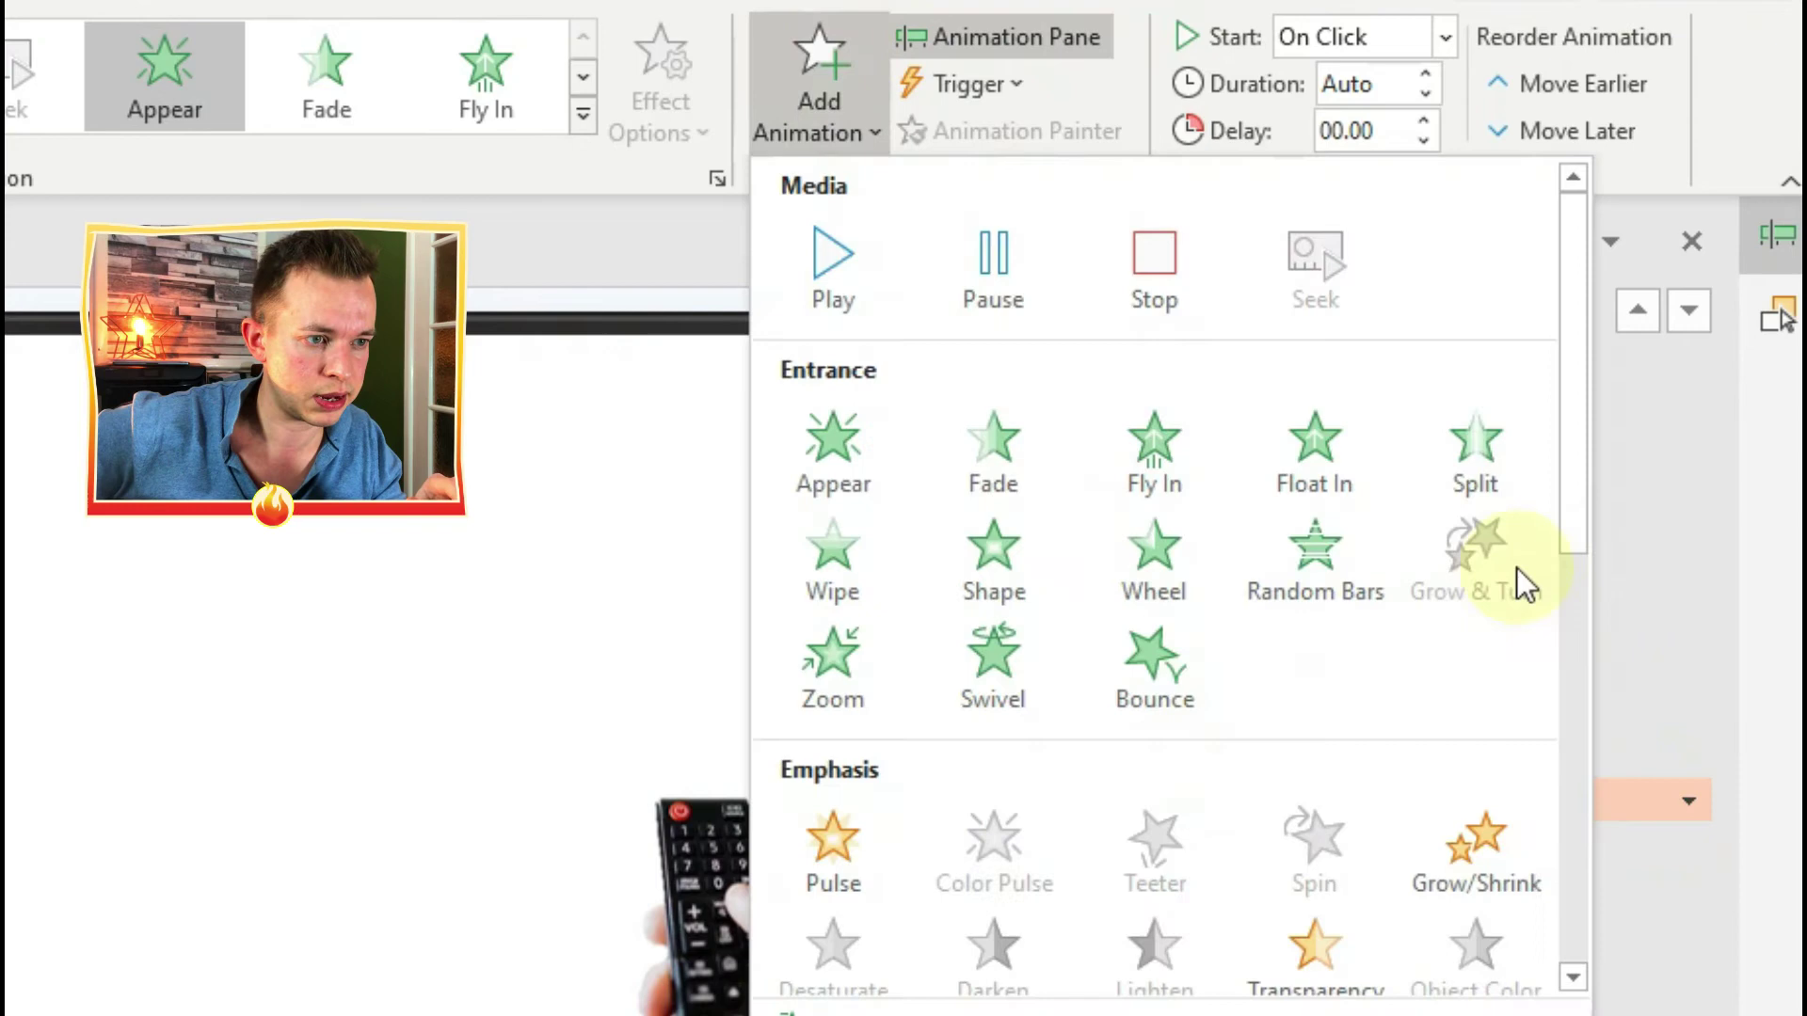
scroll(1521, 585, "down", 5)
left_click(832, 607)
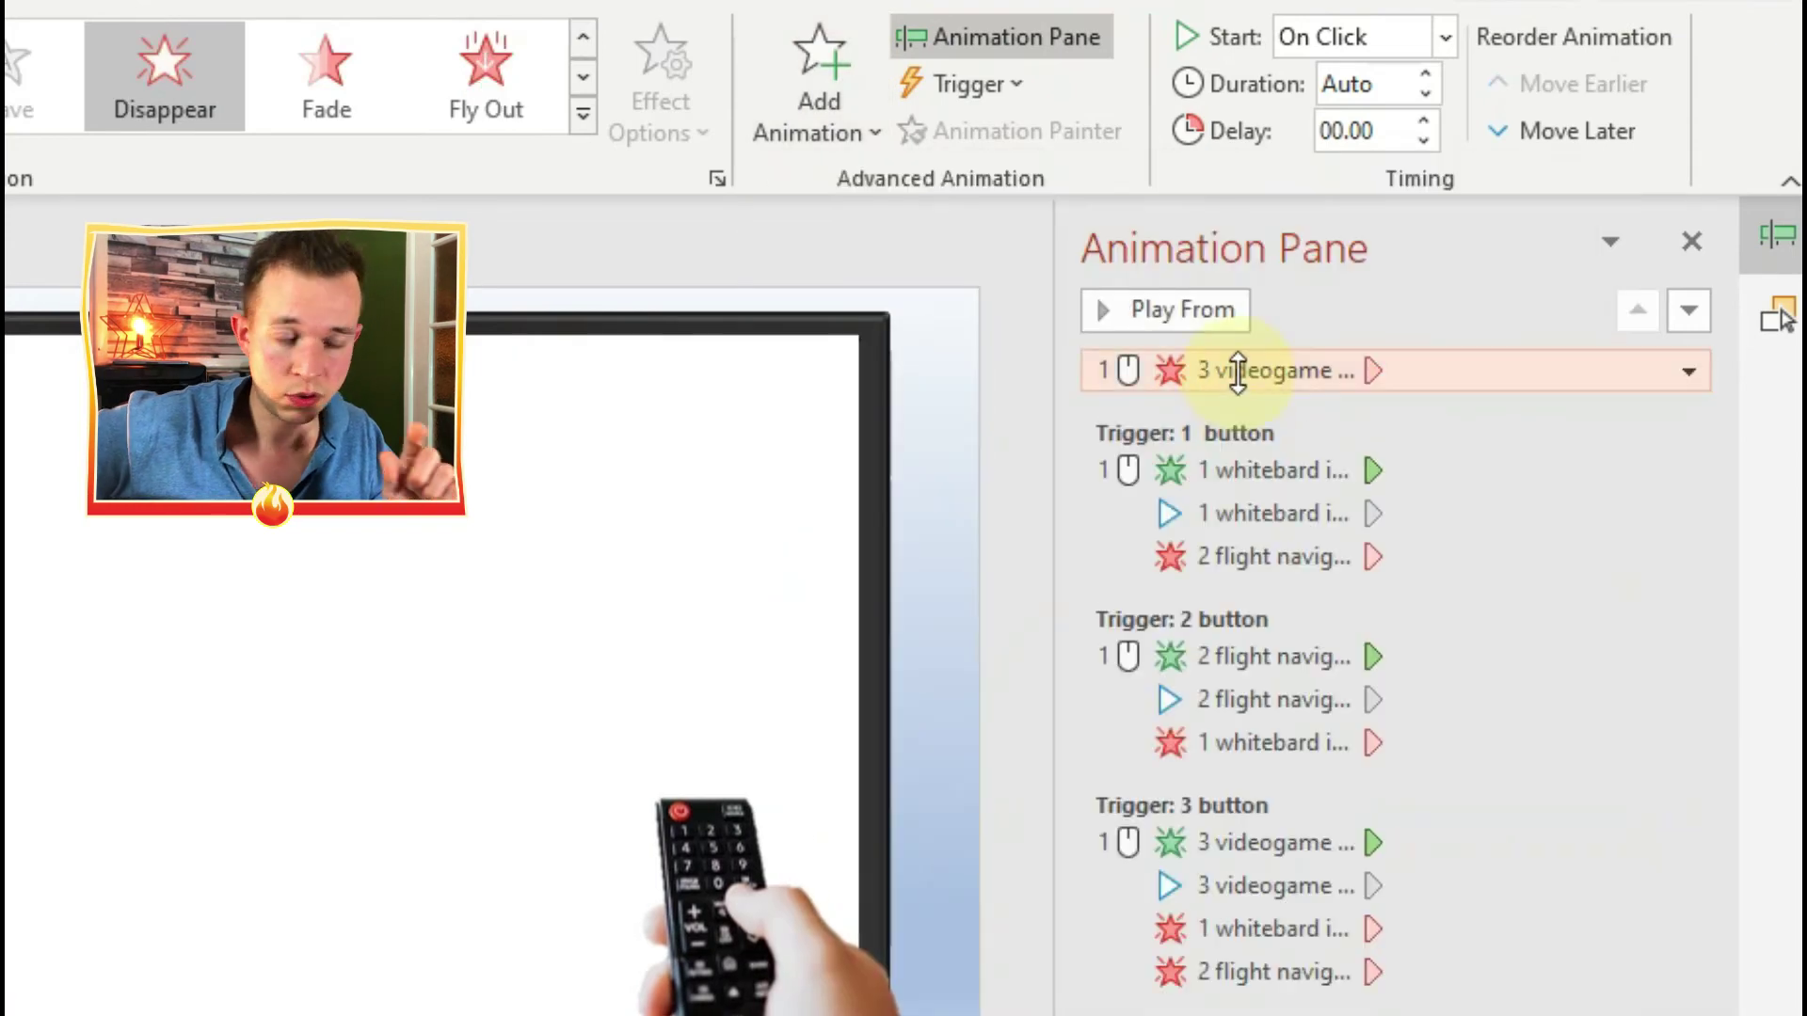
left_click_drag(1238, 372, 1214, 555)
left_click(1689, 555)
left_click(1473, 645)
Add another Disappear exit for the videogame video and place it under button 2
left_click(1223, 842)
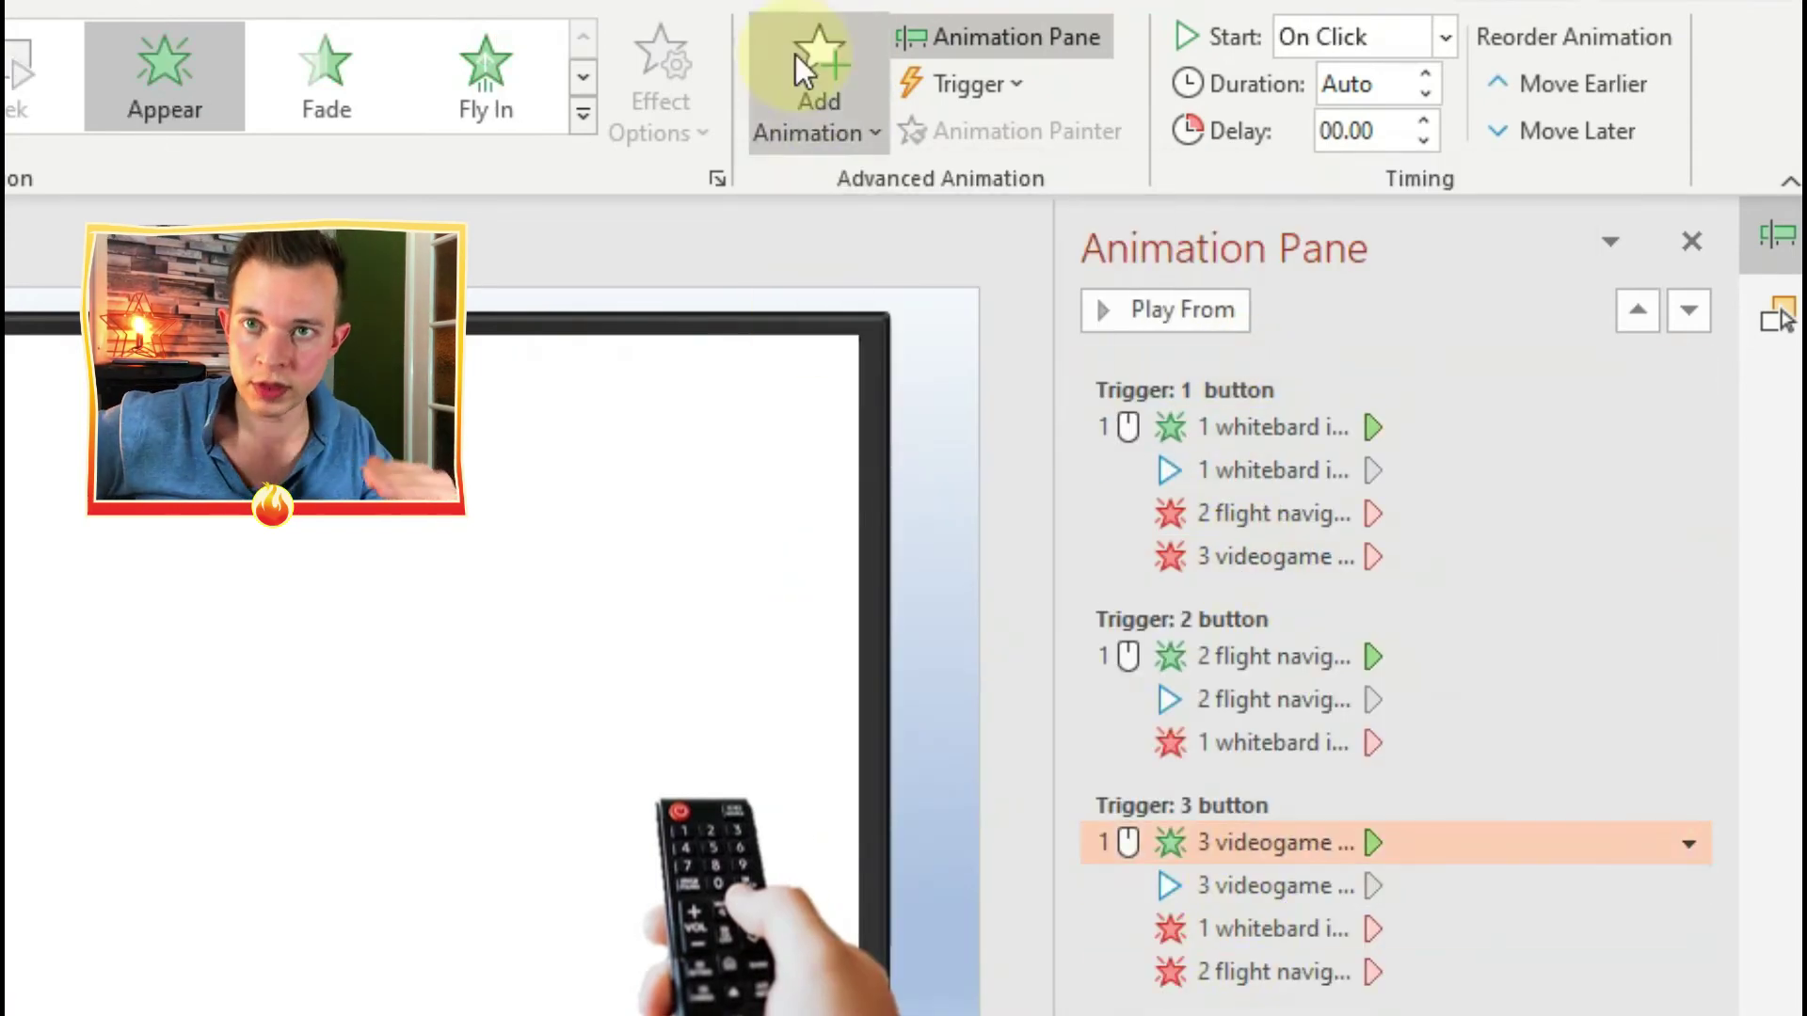
left_click(800, 71)
scroll(928, 859, "down", 7)
left_click(831, 407)
left_click_drag(1214, 377, 1245, 821)
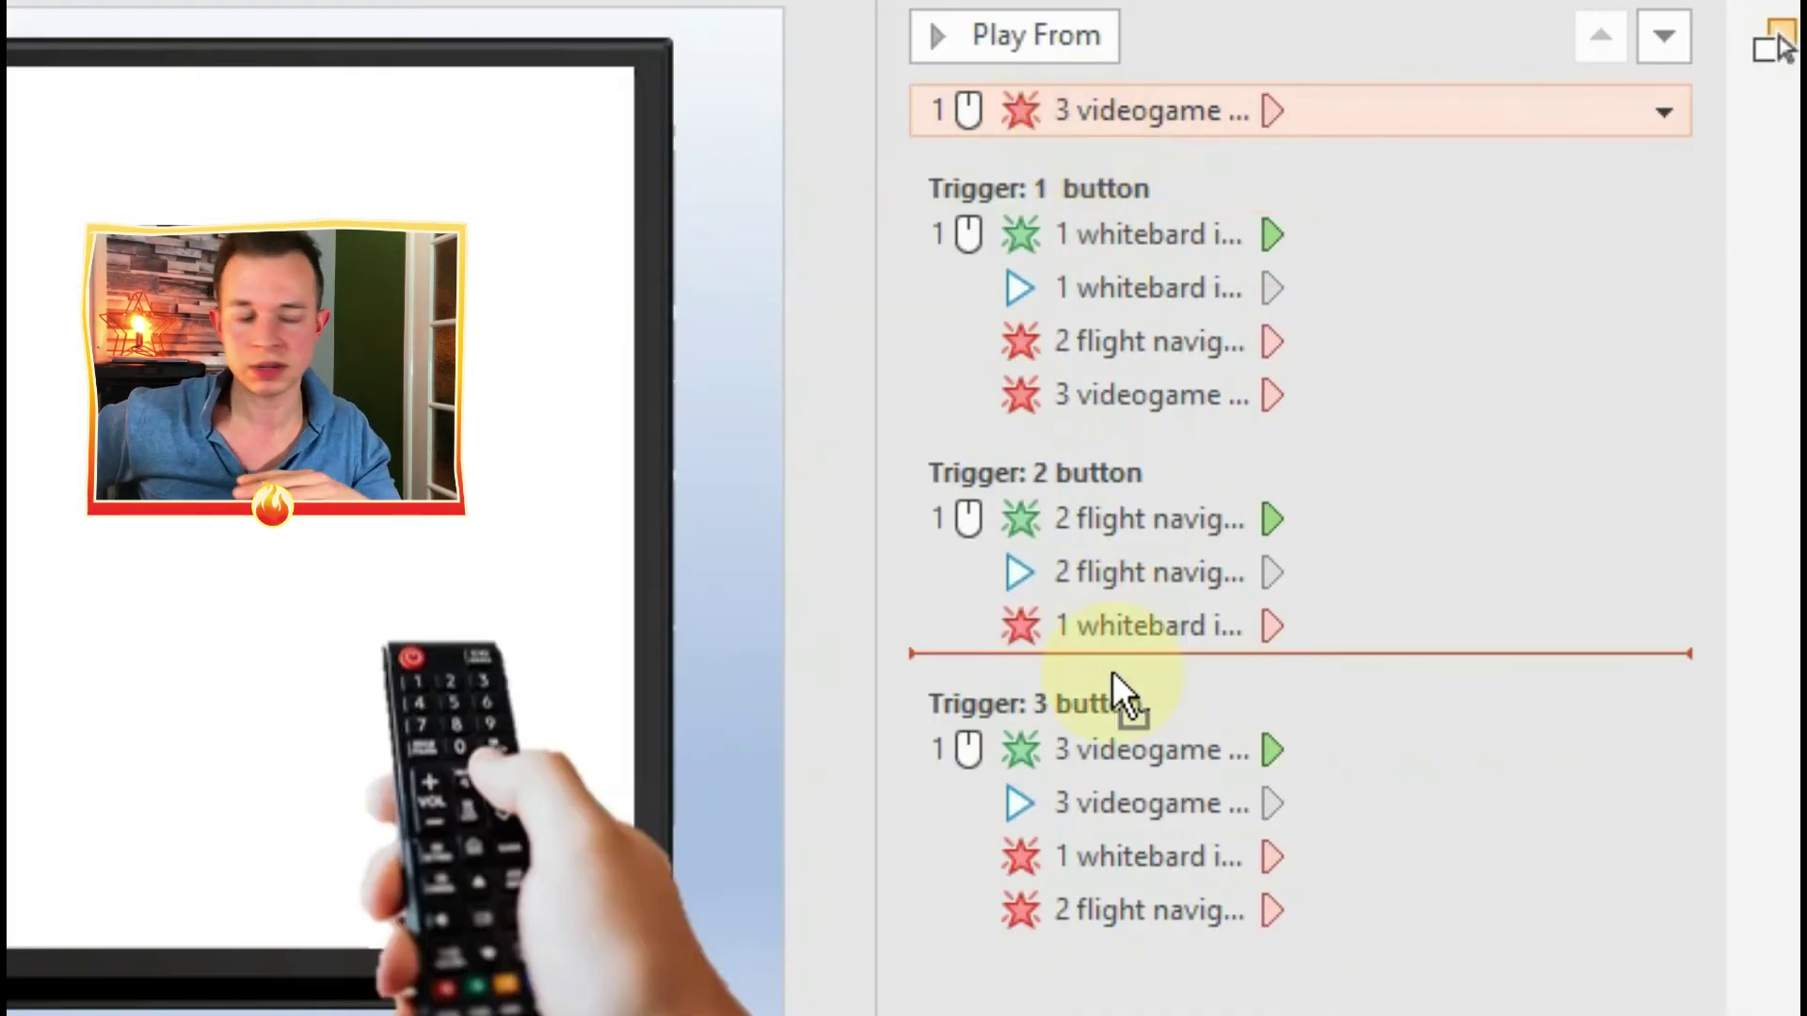
left_click_drag(1112, 670, 1112, 672)
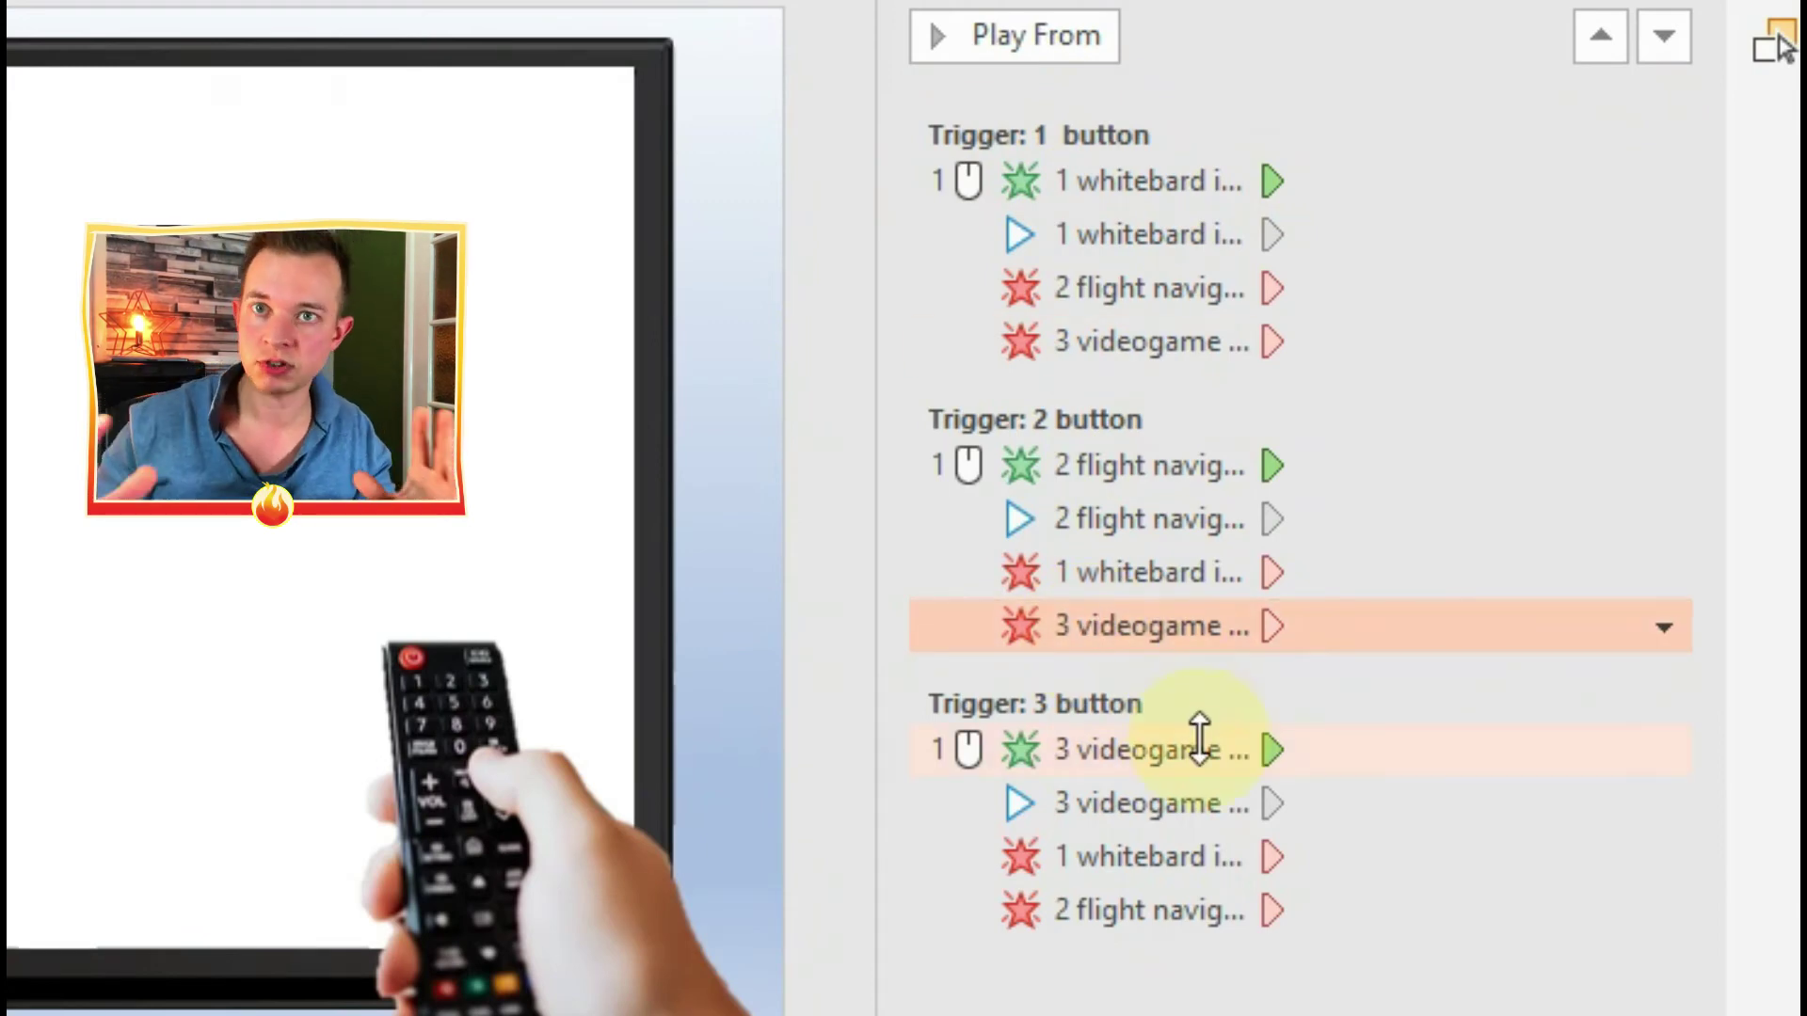
Deselect the animation steps in the Animation Pane
left_click(1134, 953)
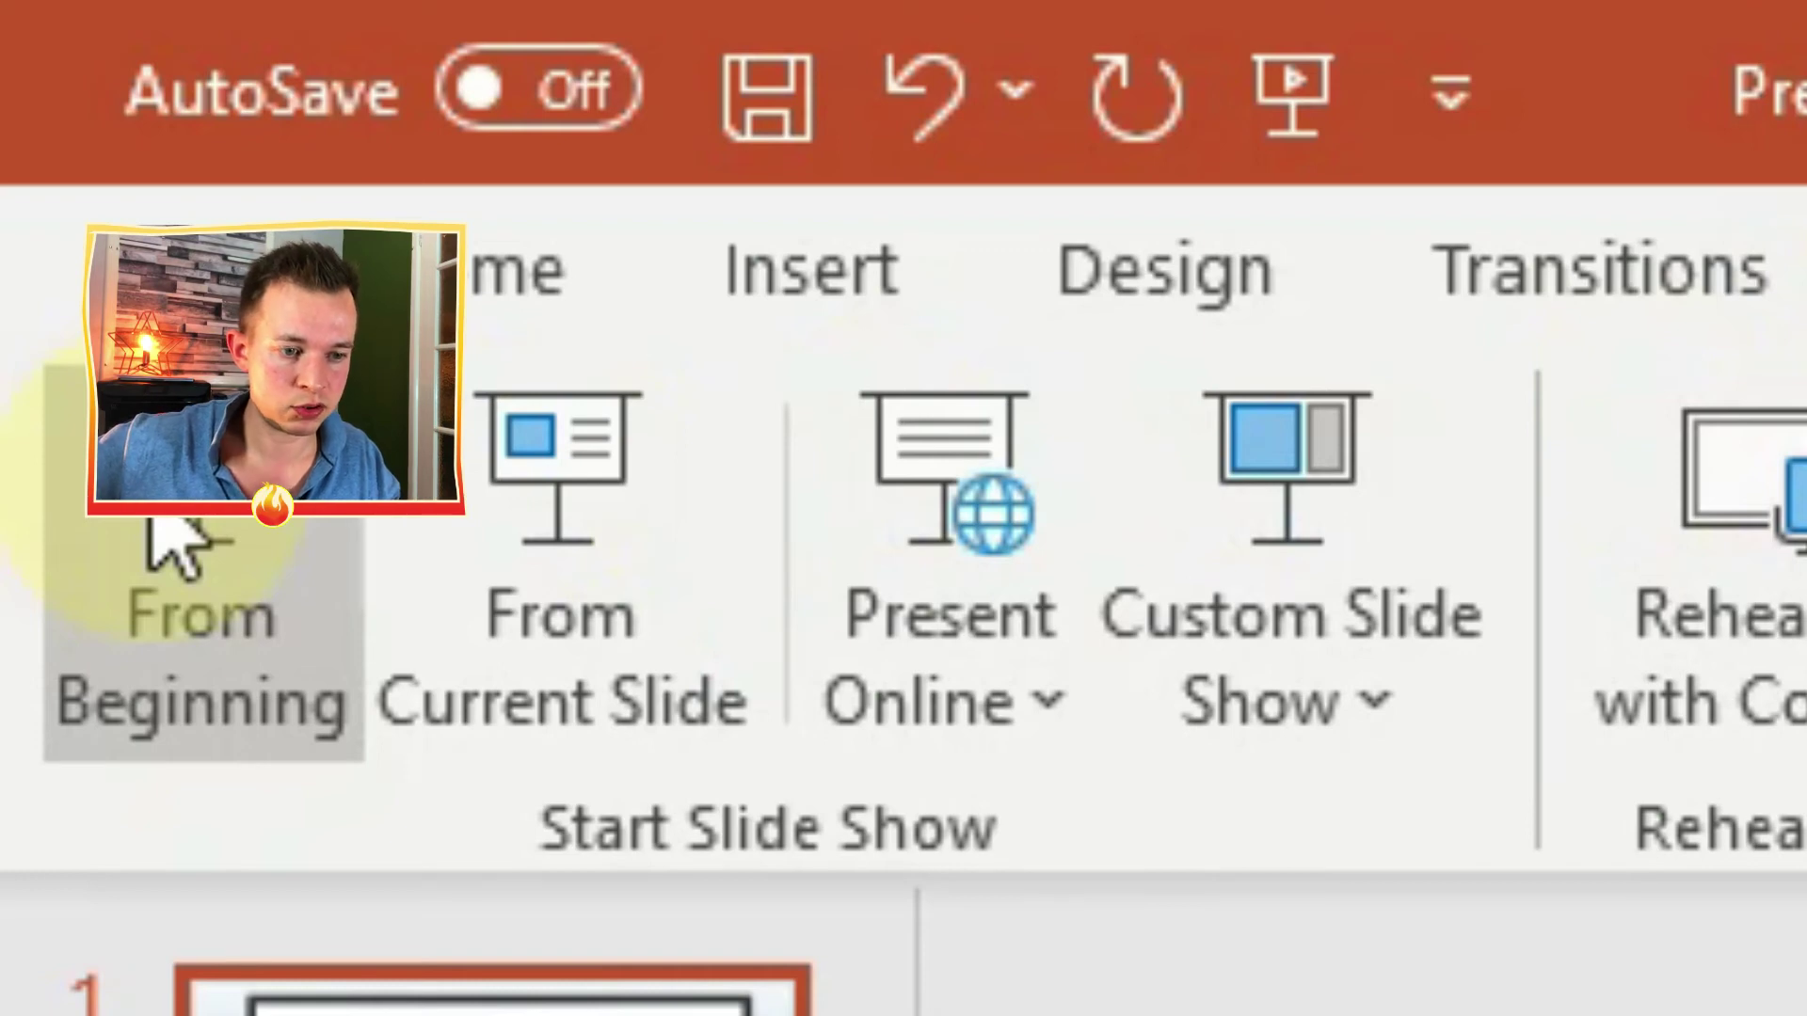
Run the slide show from the beginning and test the buttons for flight navigator and whiteboard videos
left_click(174, 551)
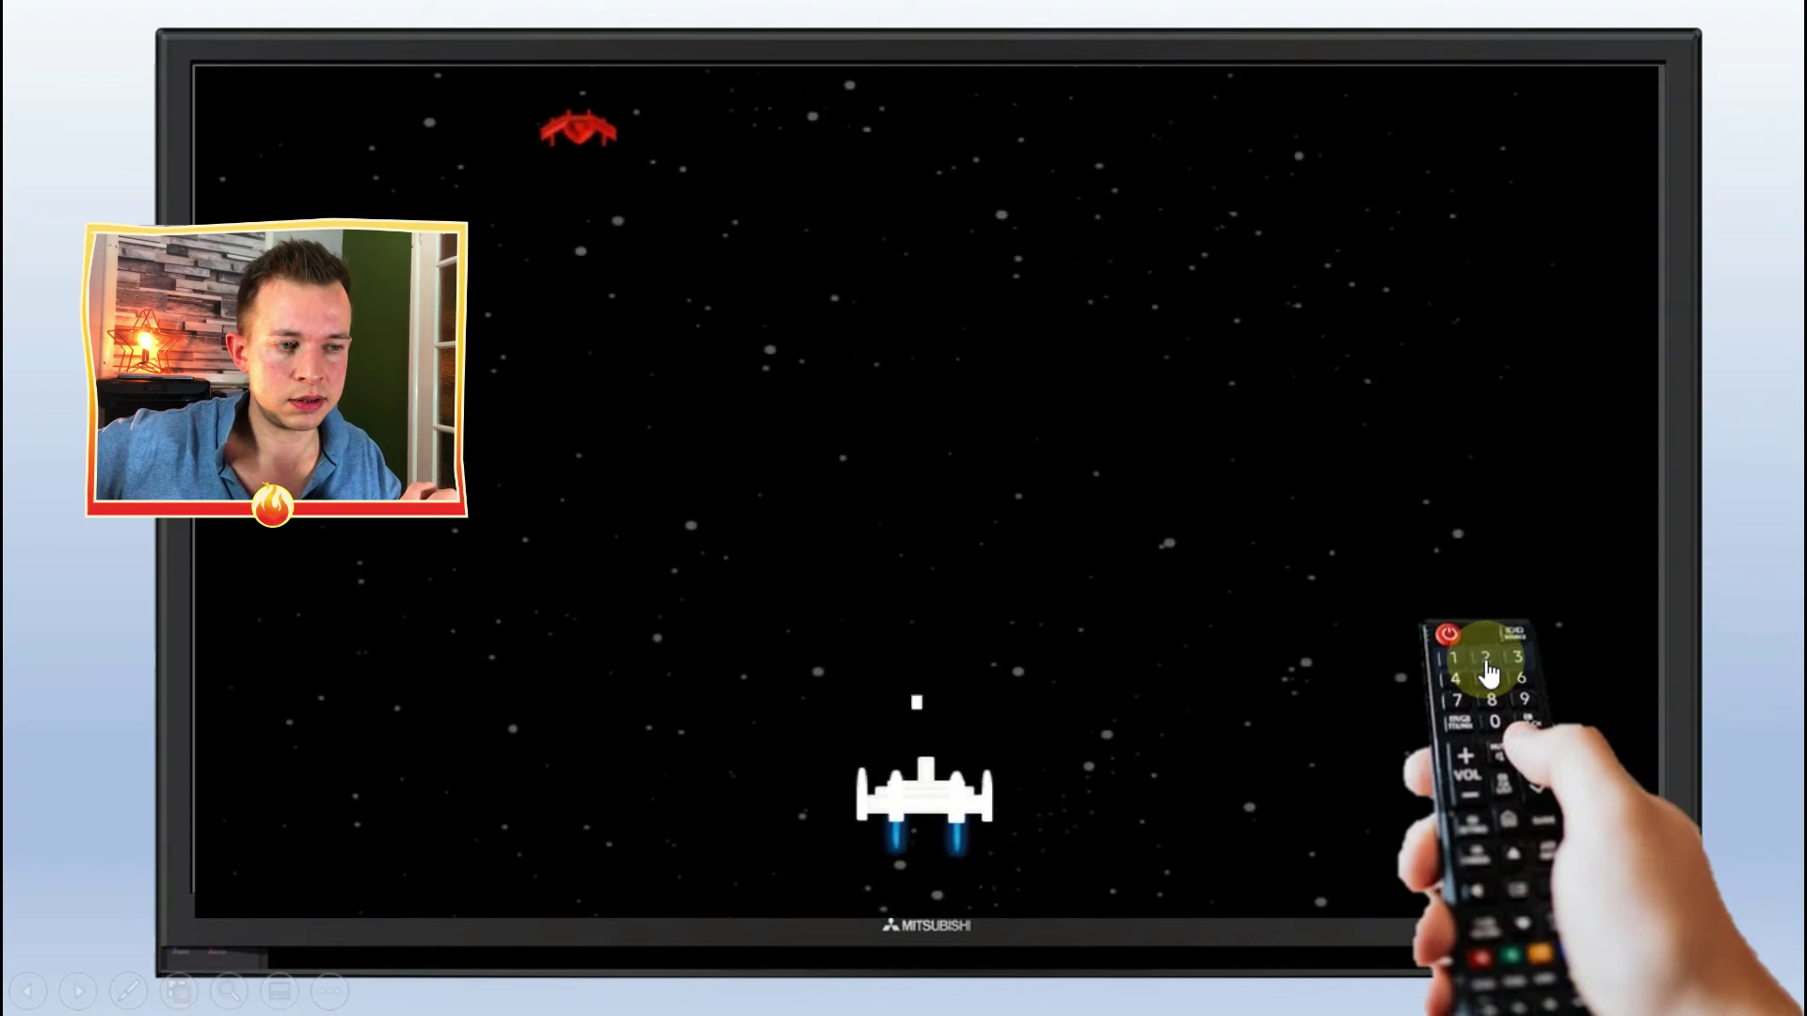
left_click(1487, 664)
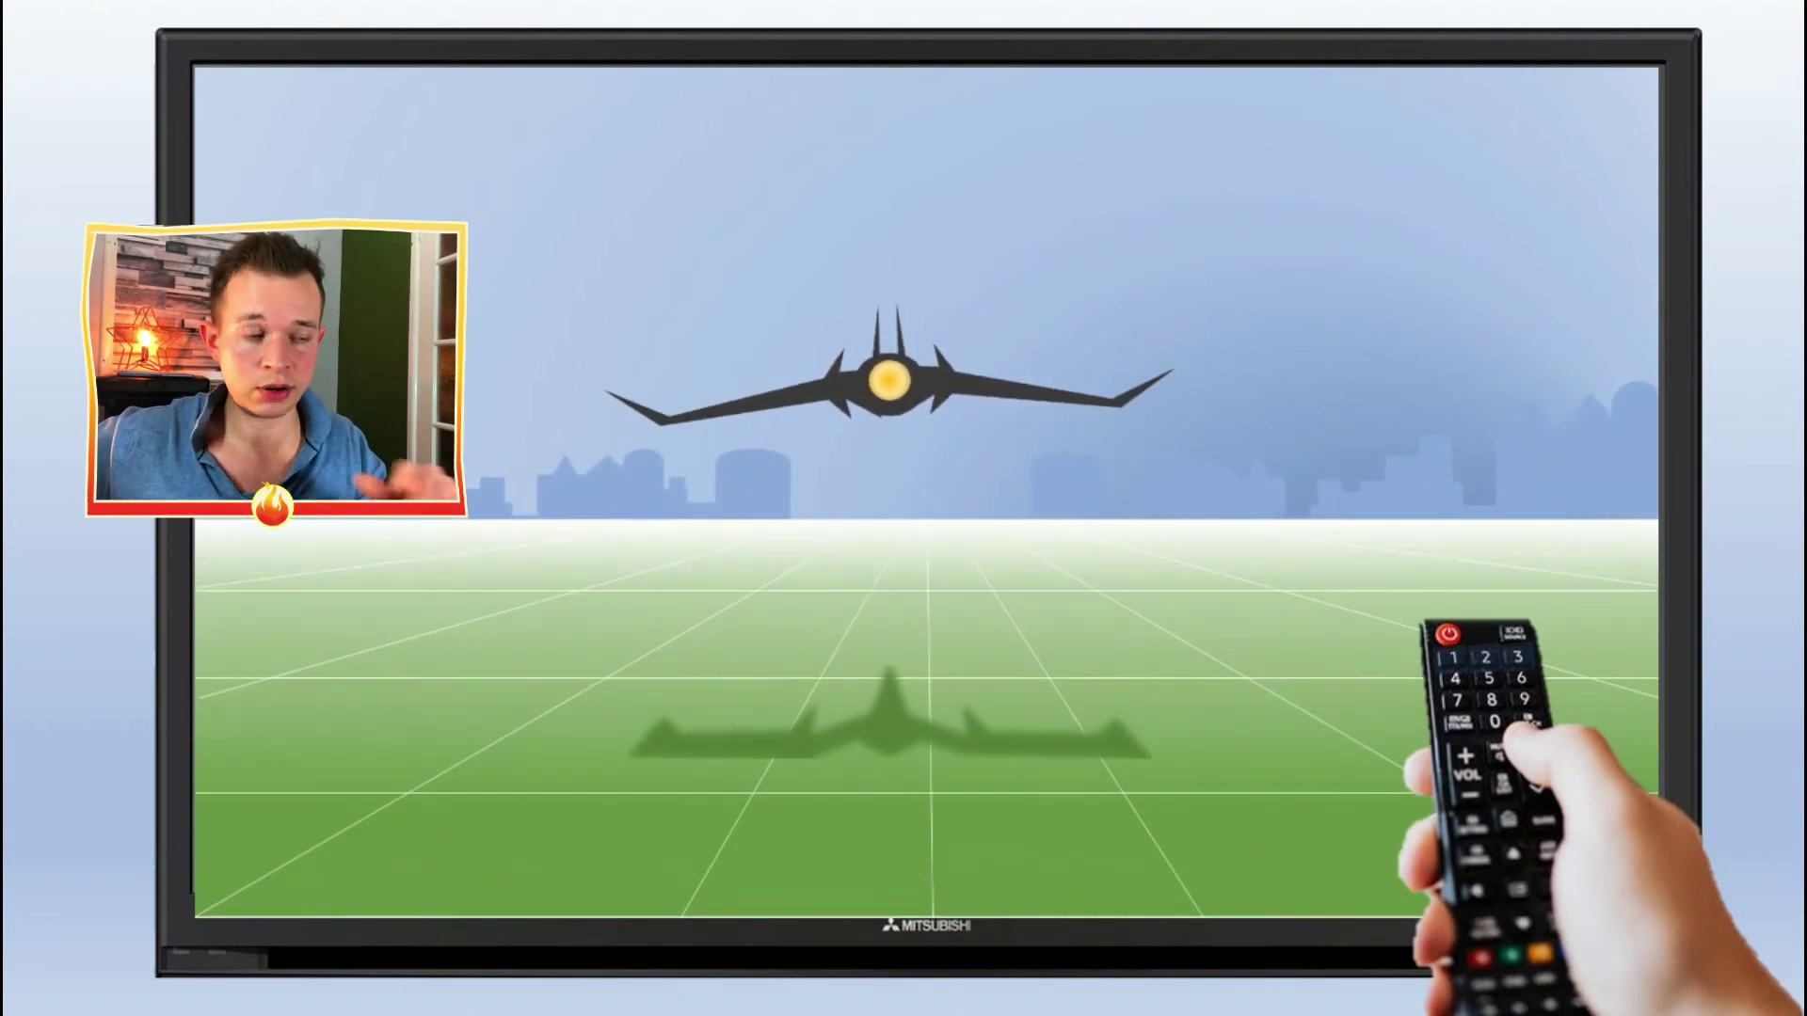
left_click(1452, 662)
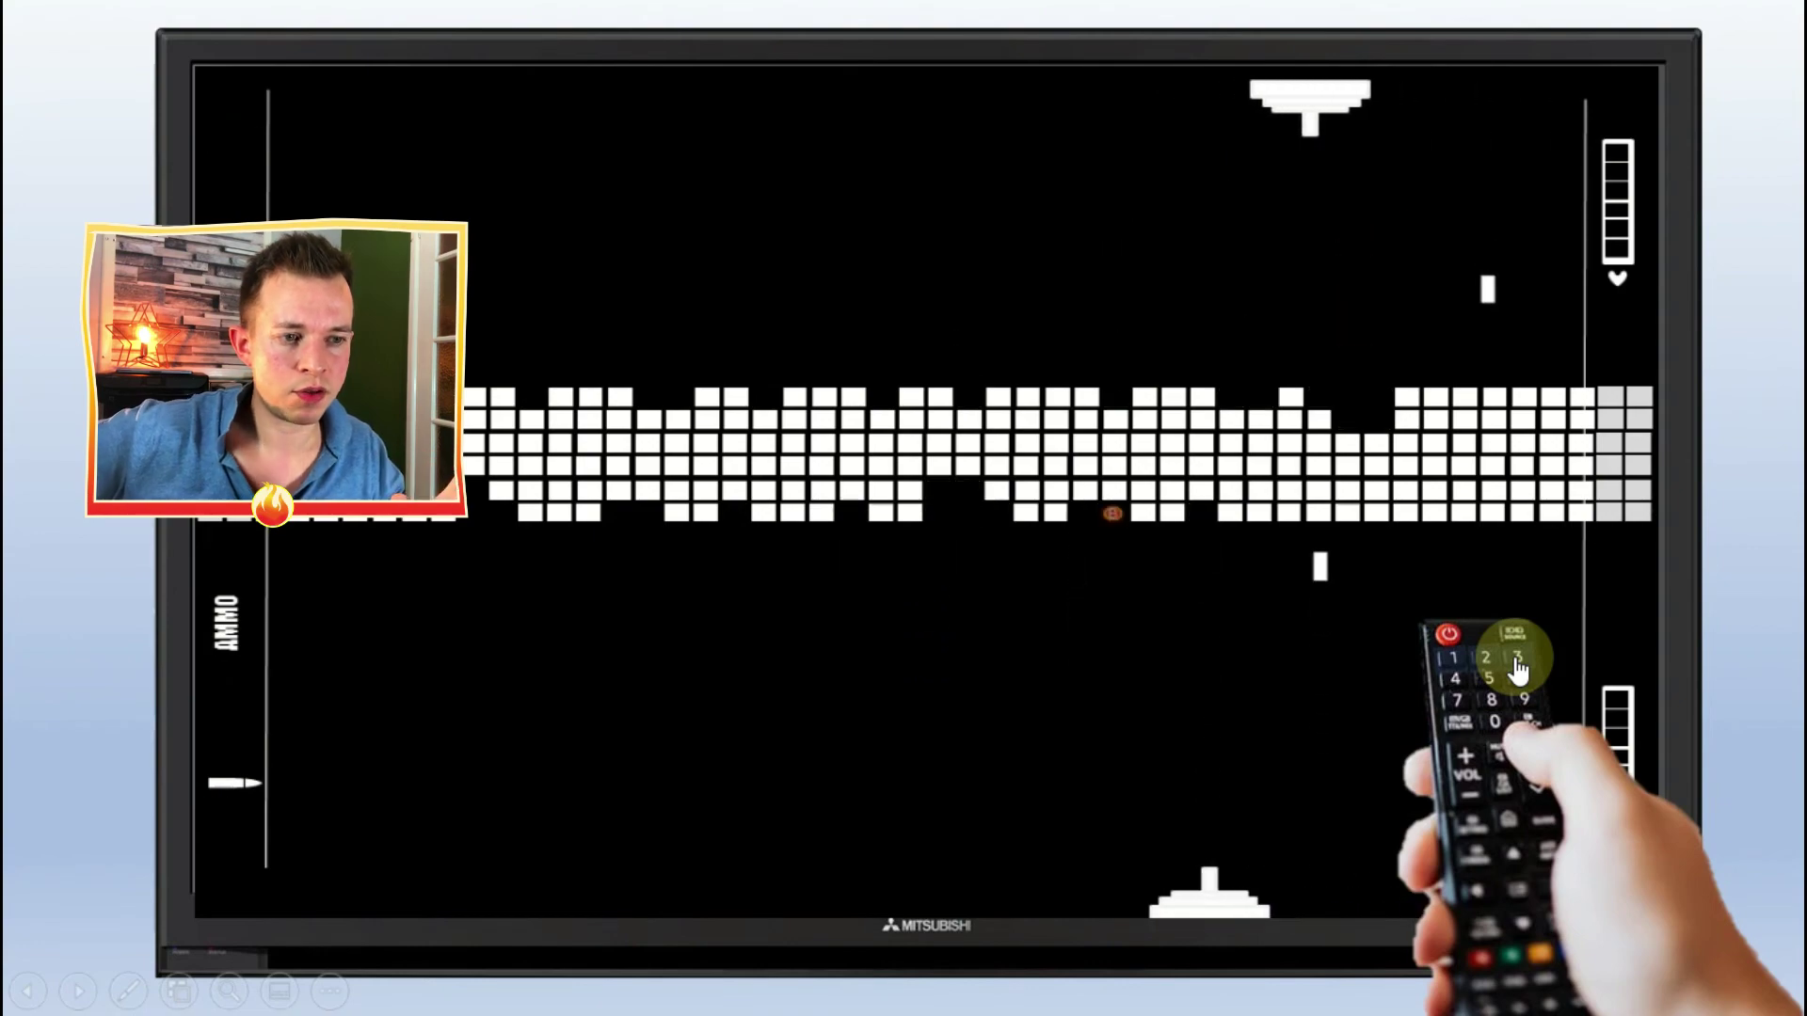
End the TV slide show, then use the spaceship console buttons to show Earth, Sun, Moon and starfield
key("Escape")
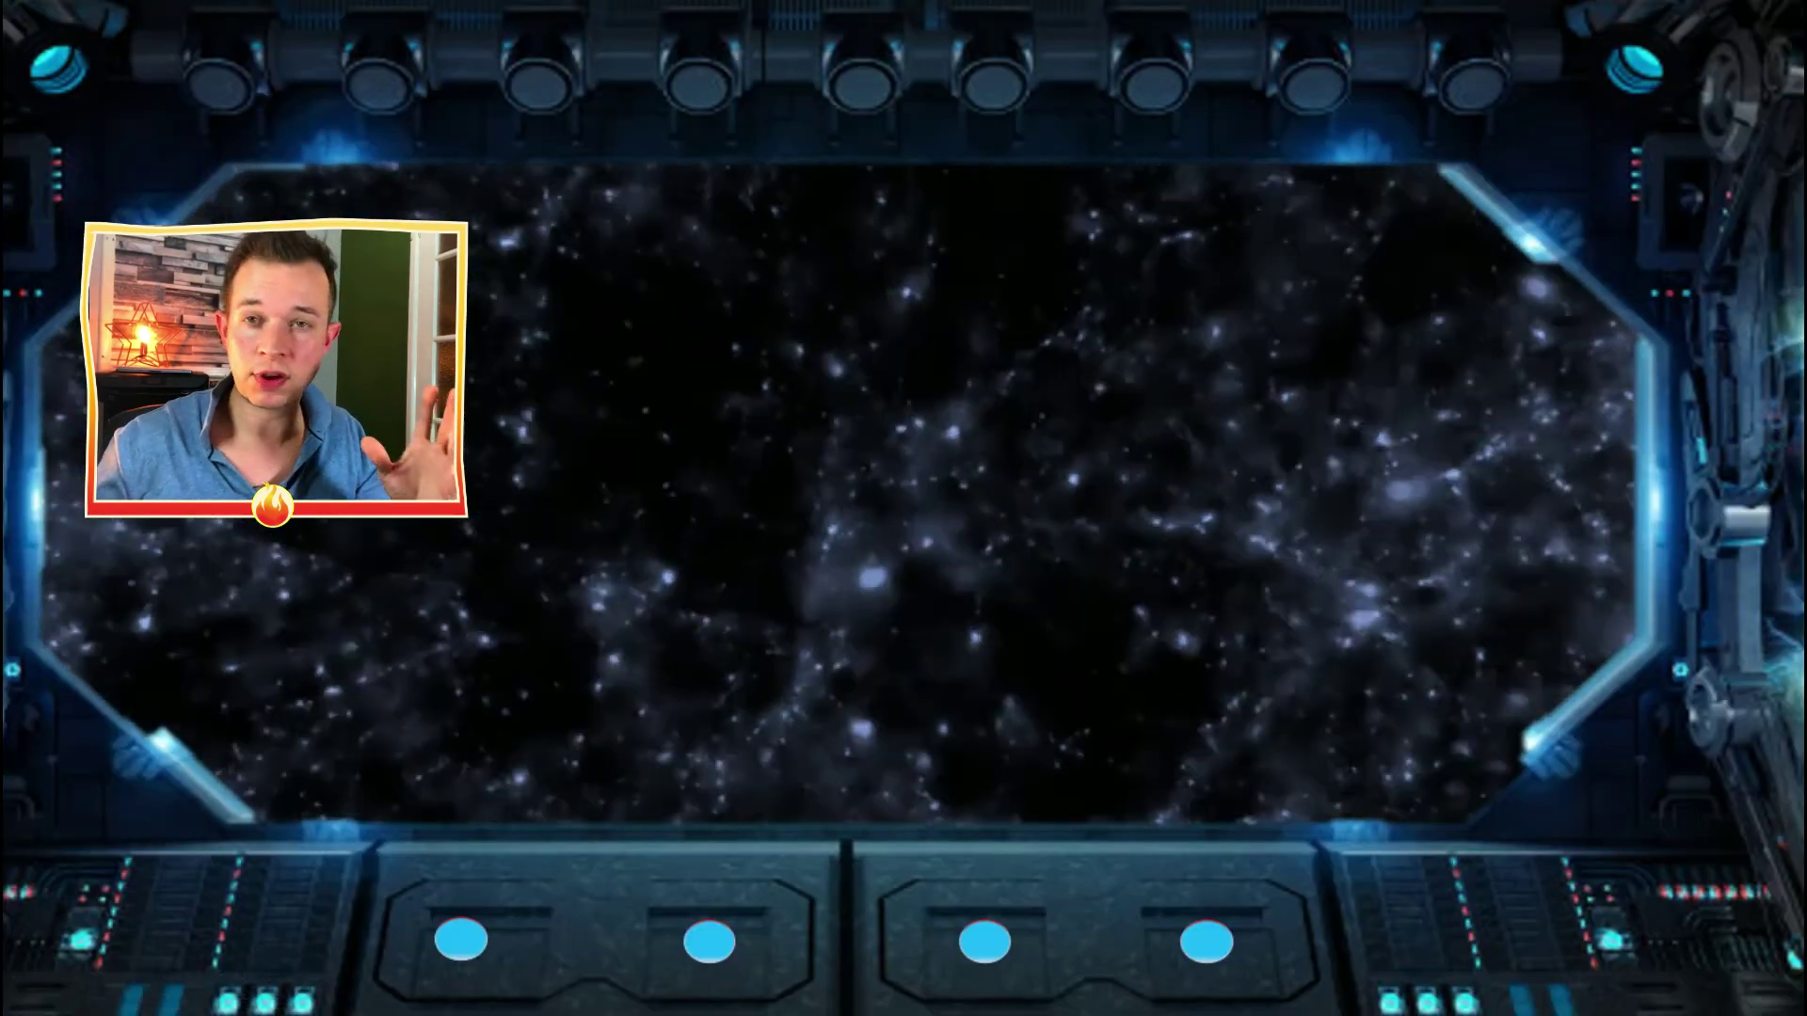
left_click(993, 946)
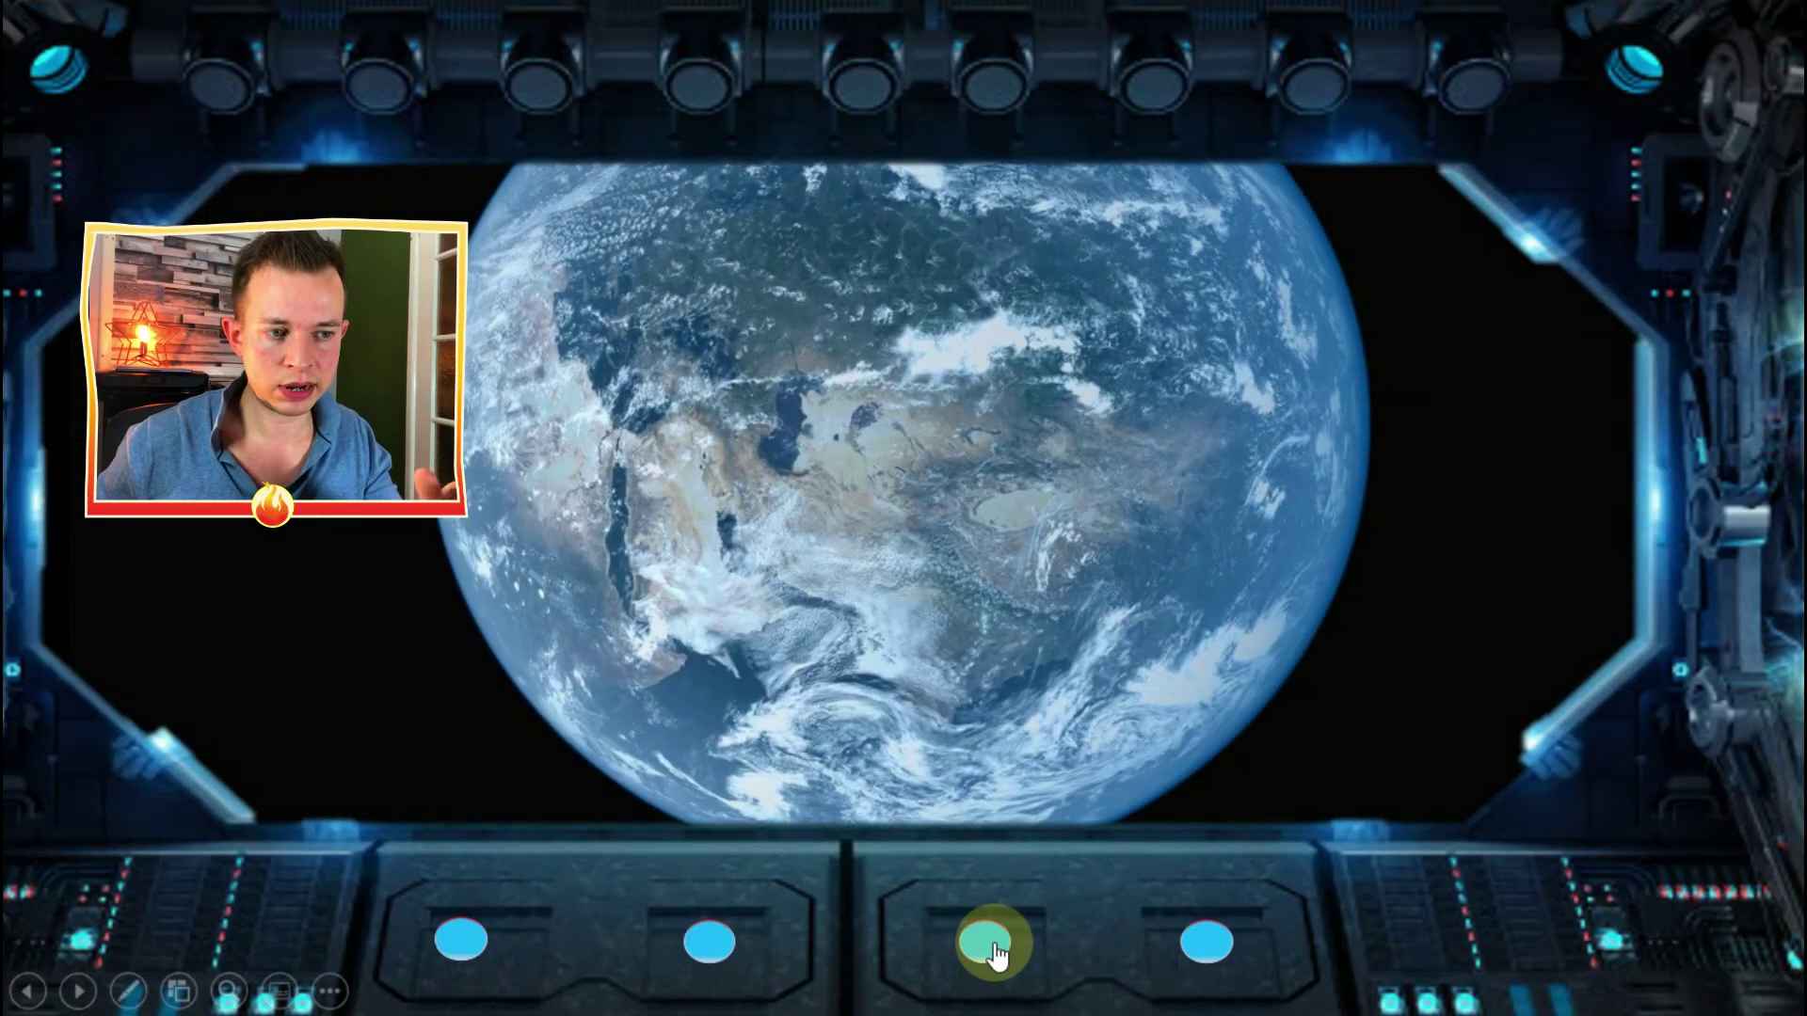
left_click(713, 945)
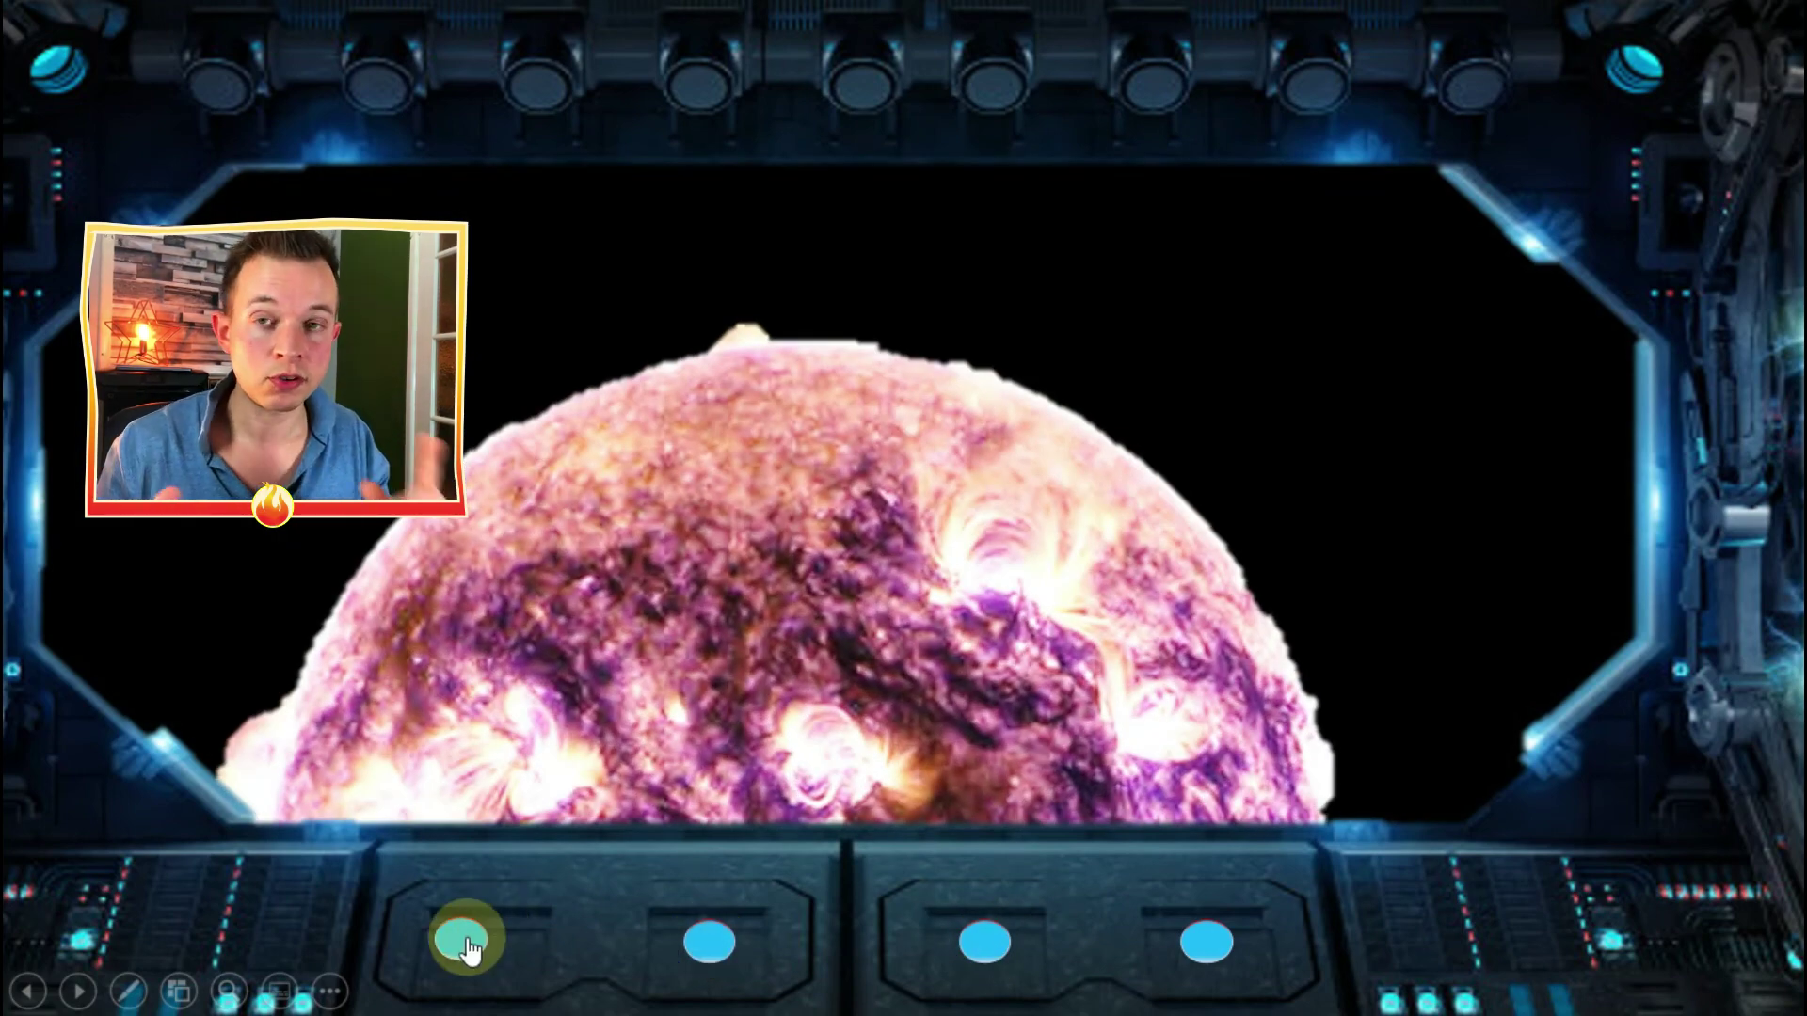
left_click(467, 946)
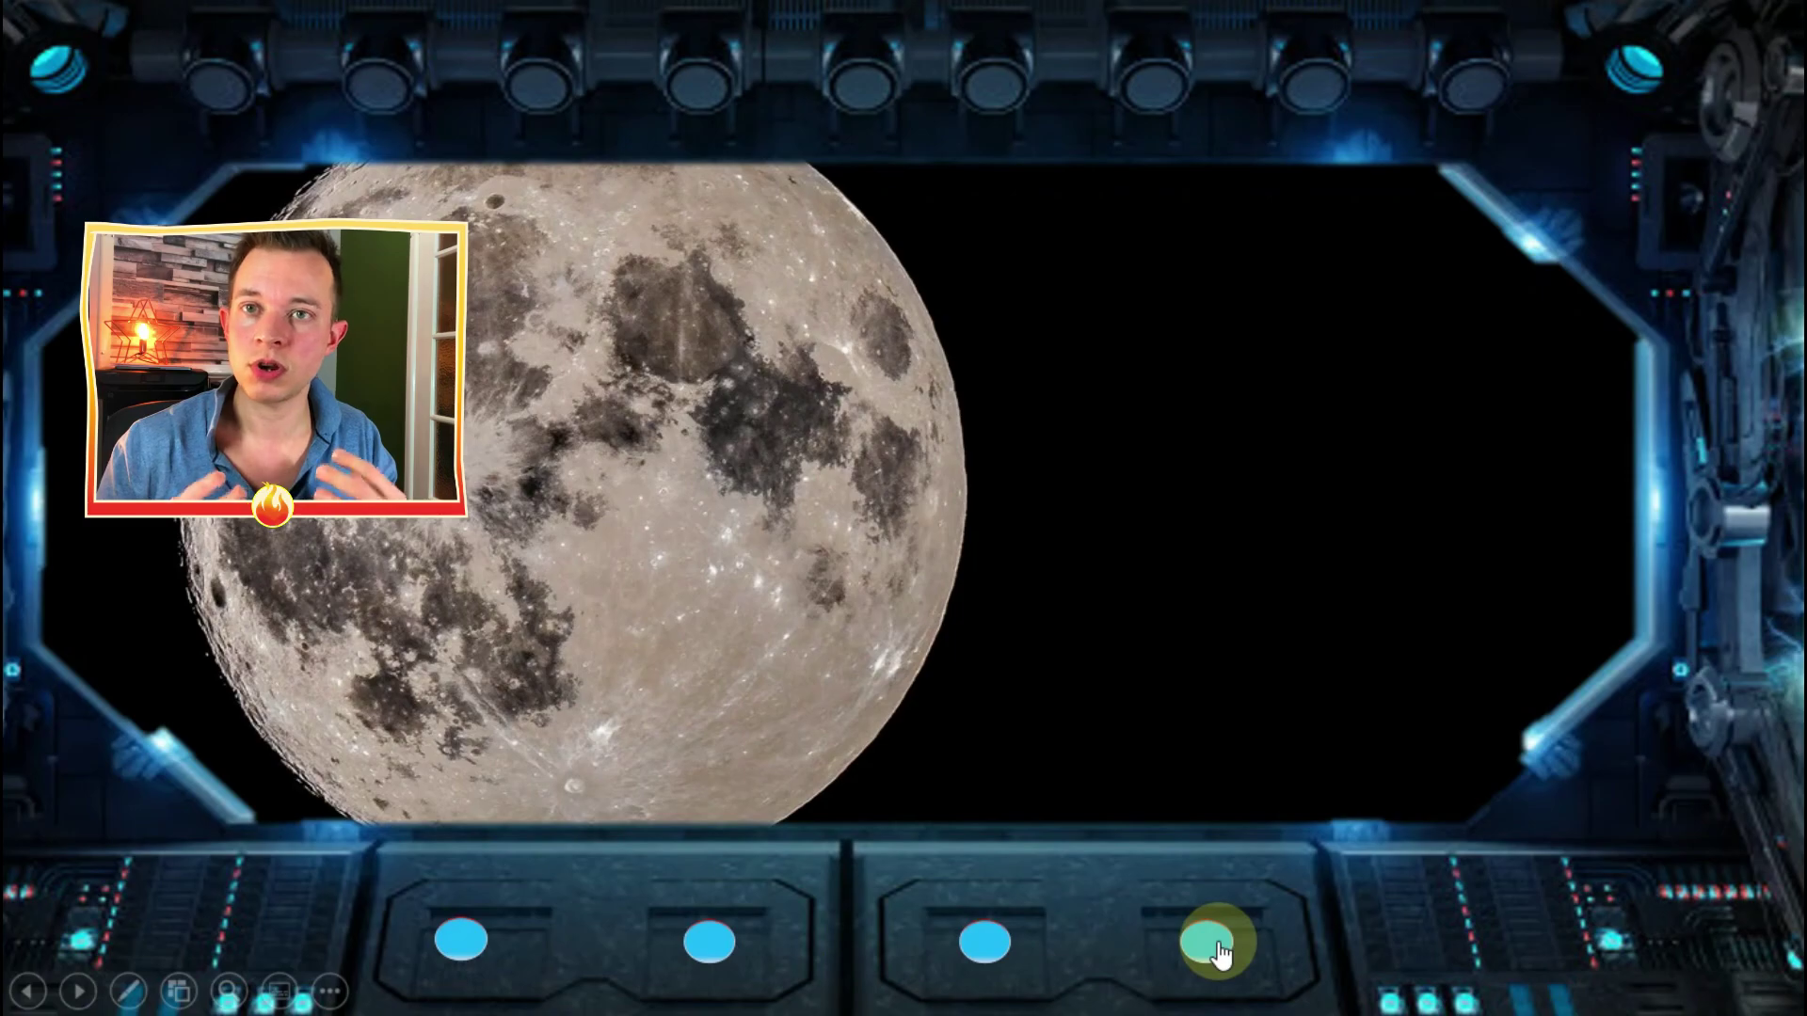
left_click(1216, 941)
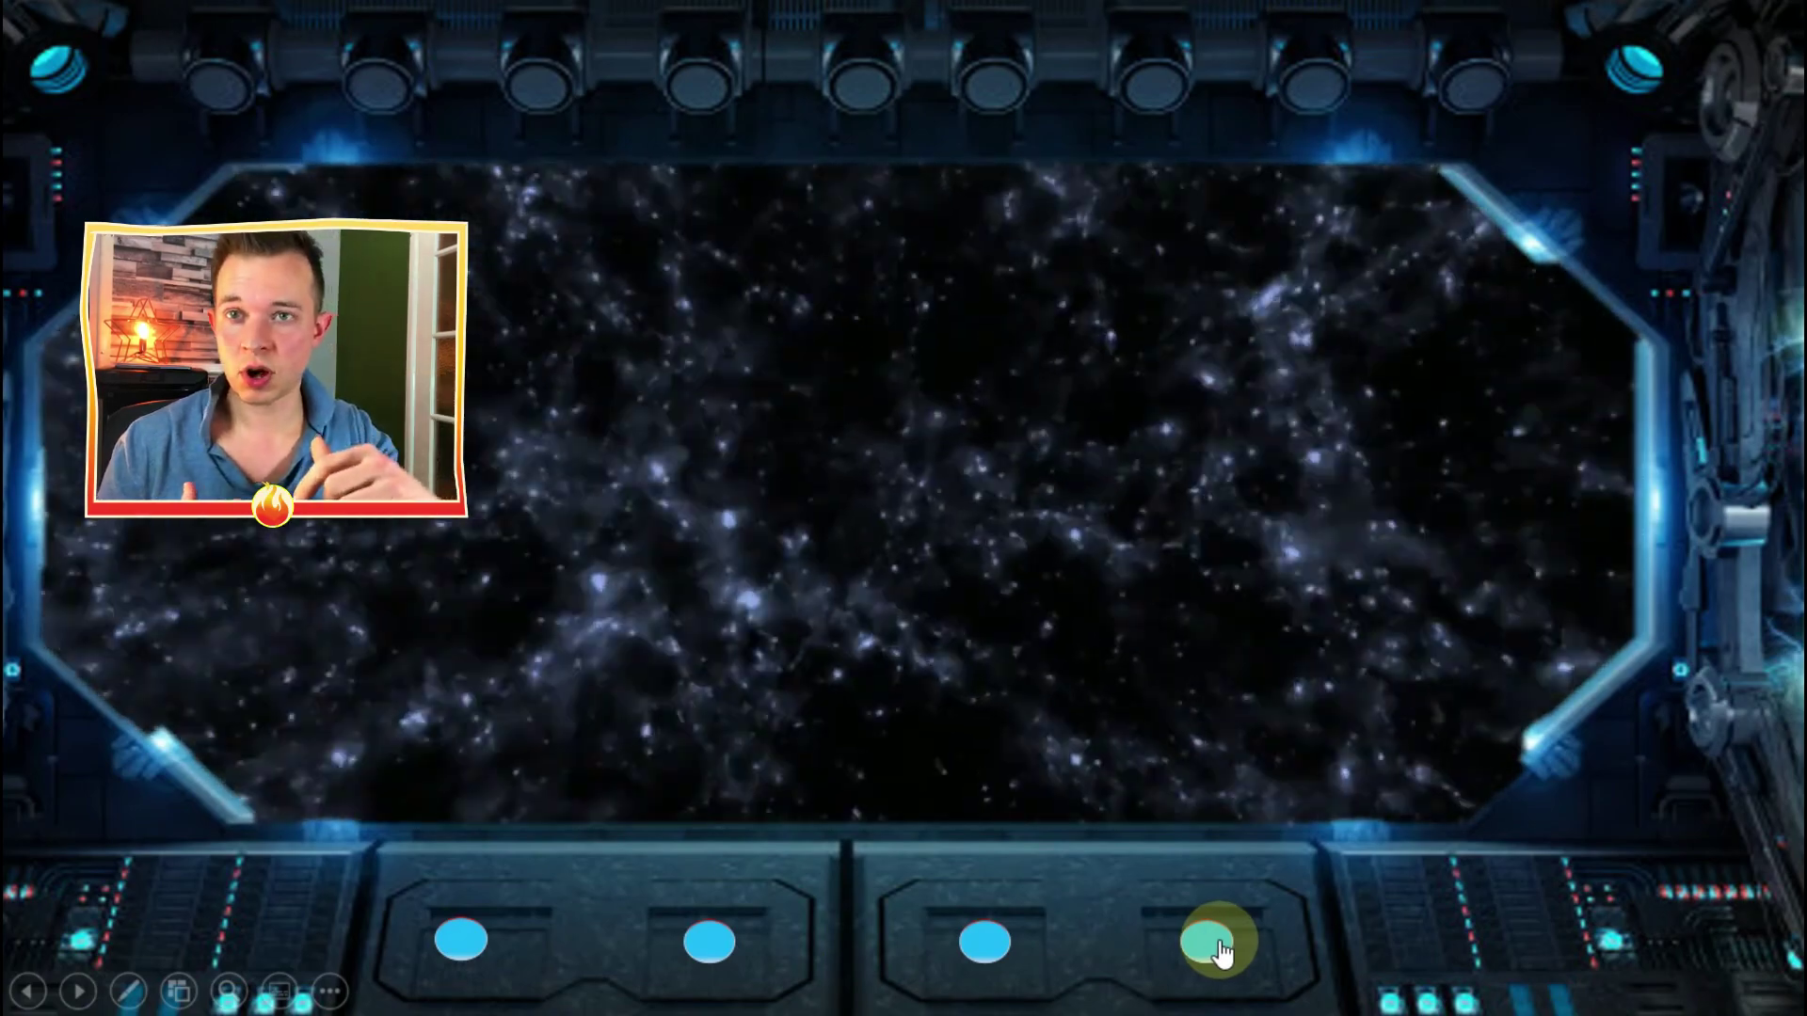